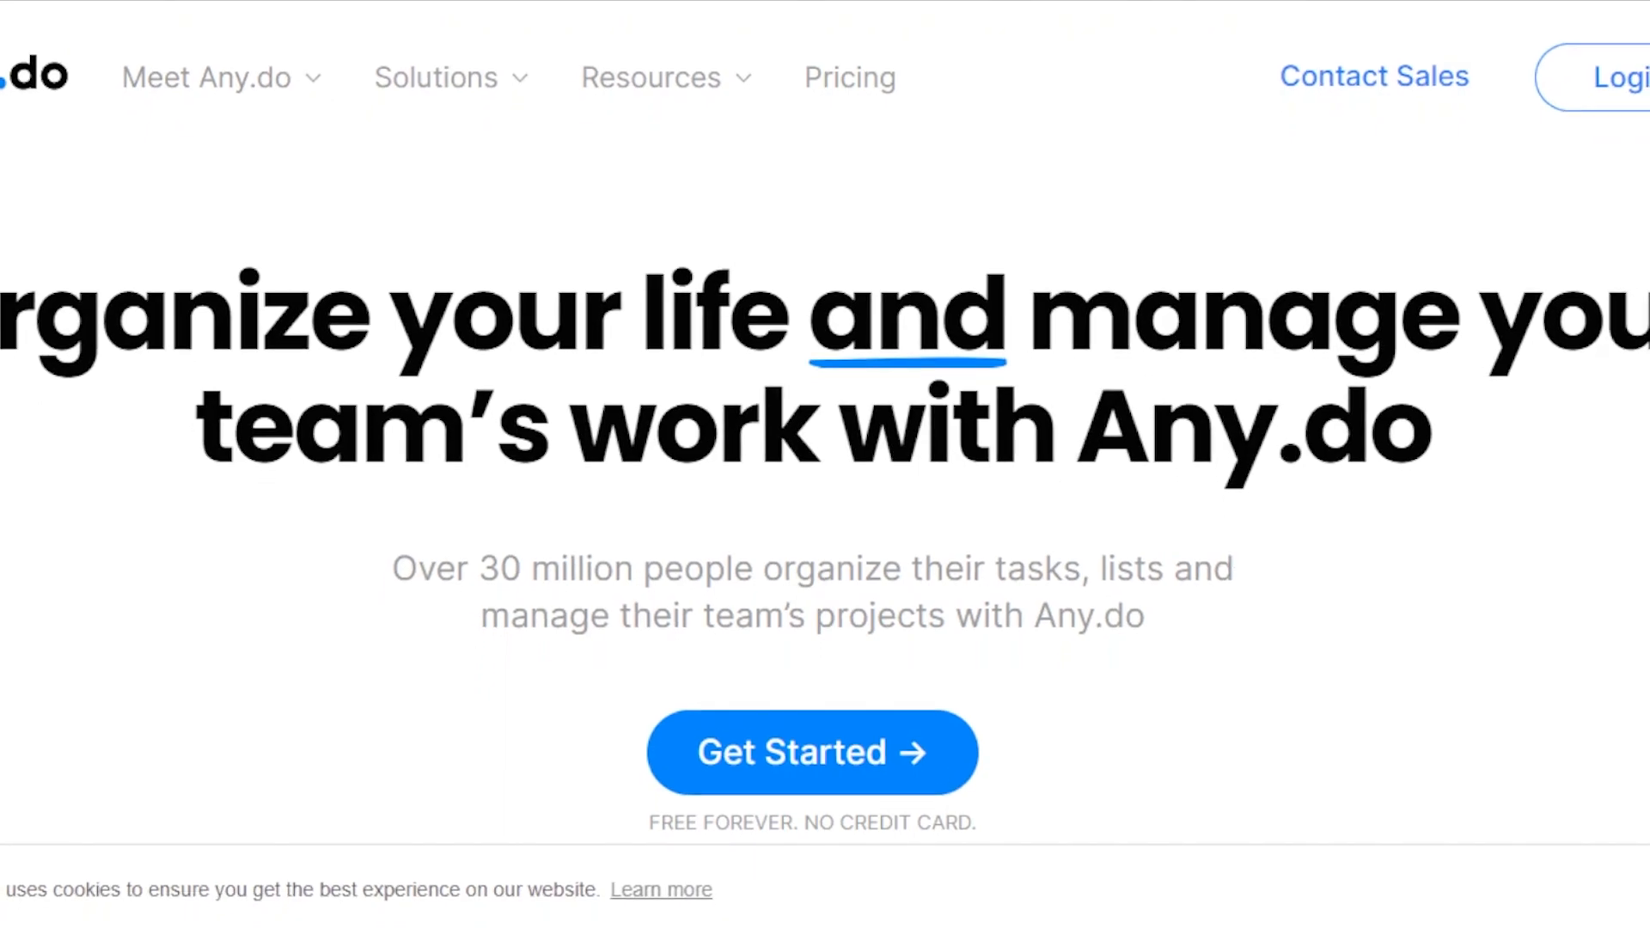
# - Look through the Any.do home page's product overview and reviews, and get started with the free service
pyautogui.scroll(-15, 826, 464)
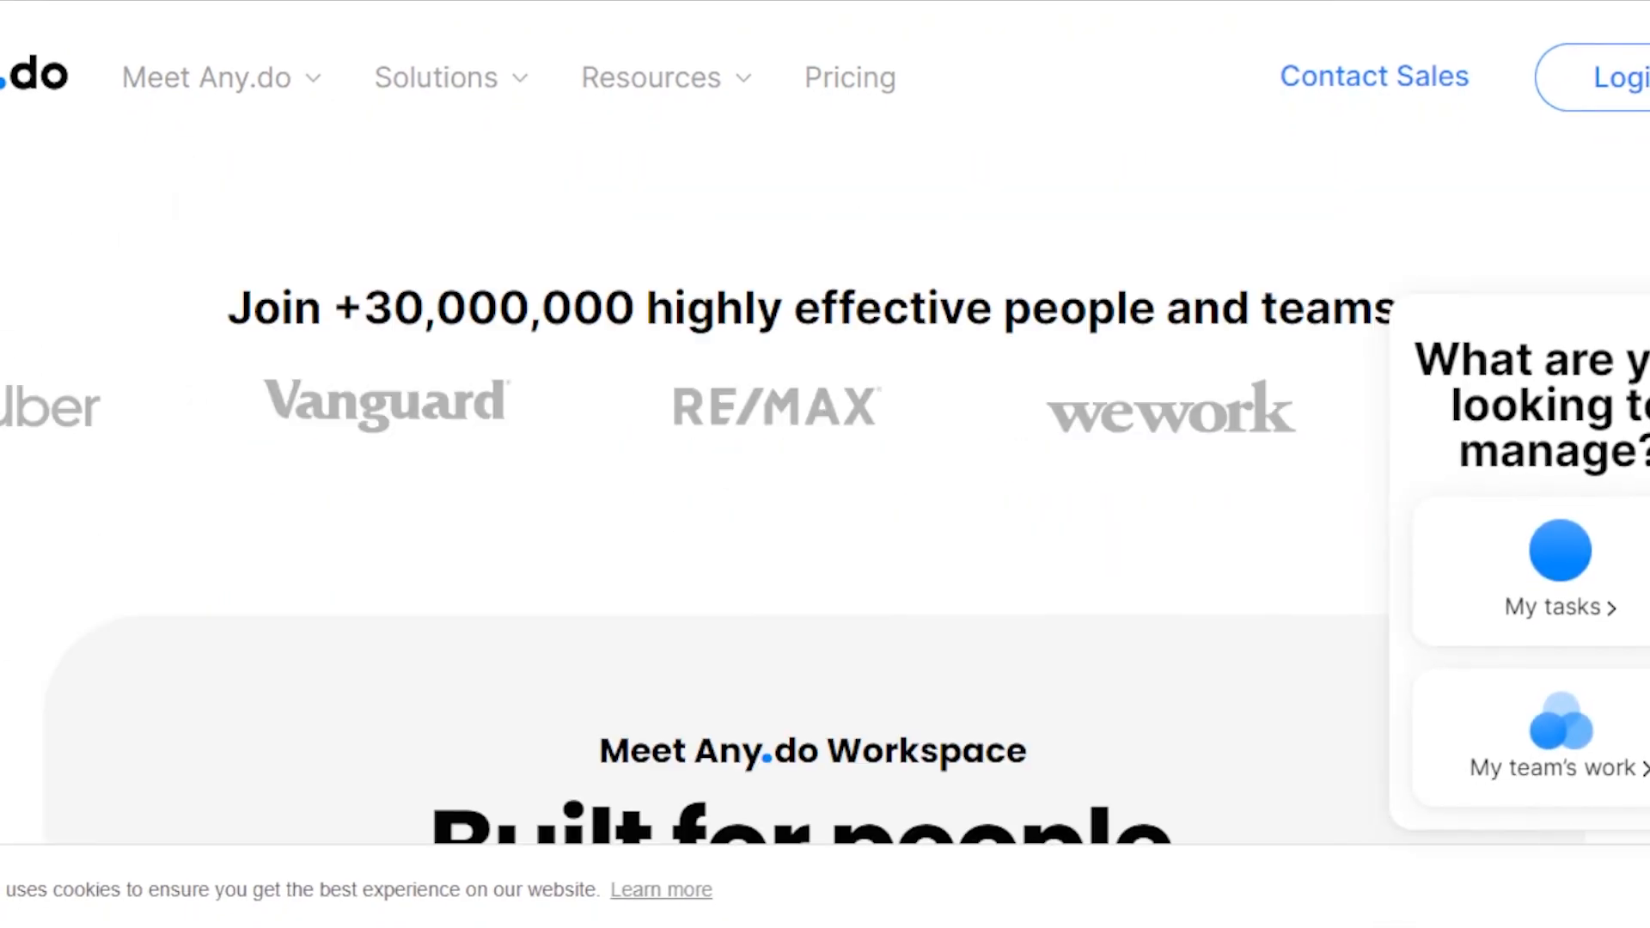
pyautogui.scroll(-10, 826, 465)
pyautogui.scroll(-15, 825, 464)
pyautogui.scroll(-15, 825, 464)
pyautogui.scroll(-5, 825, 464)
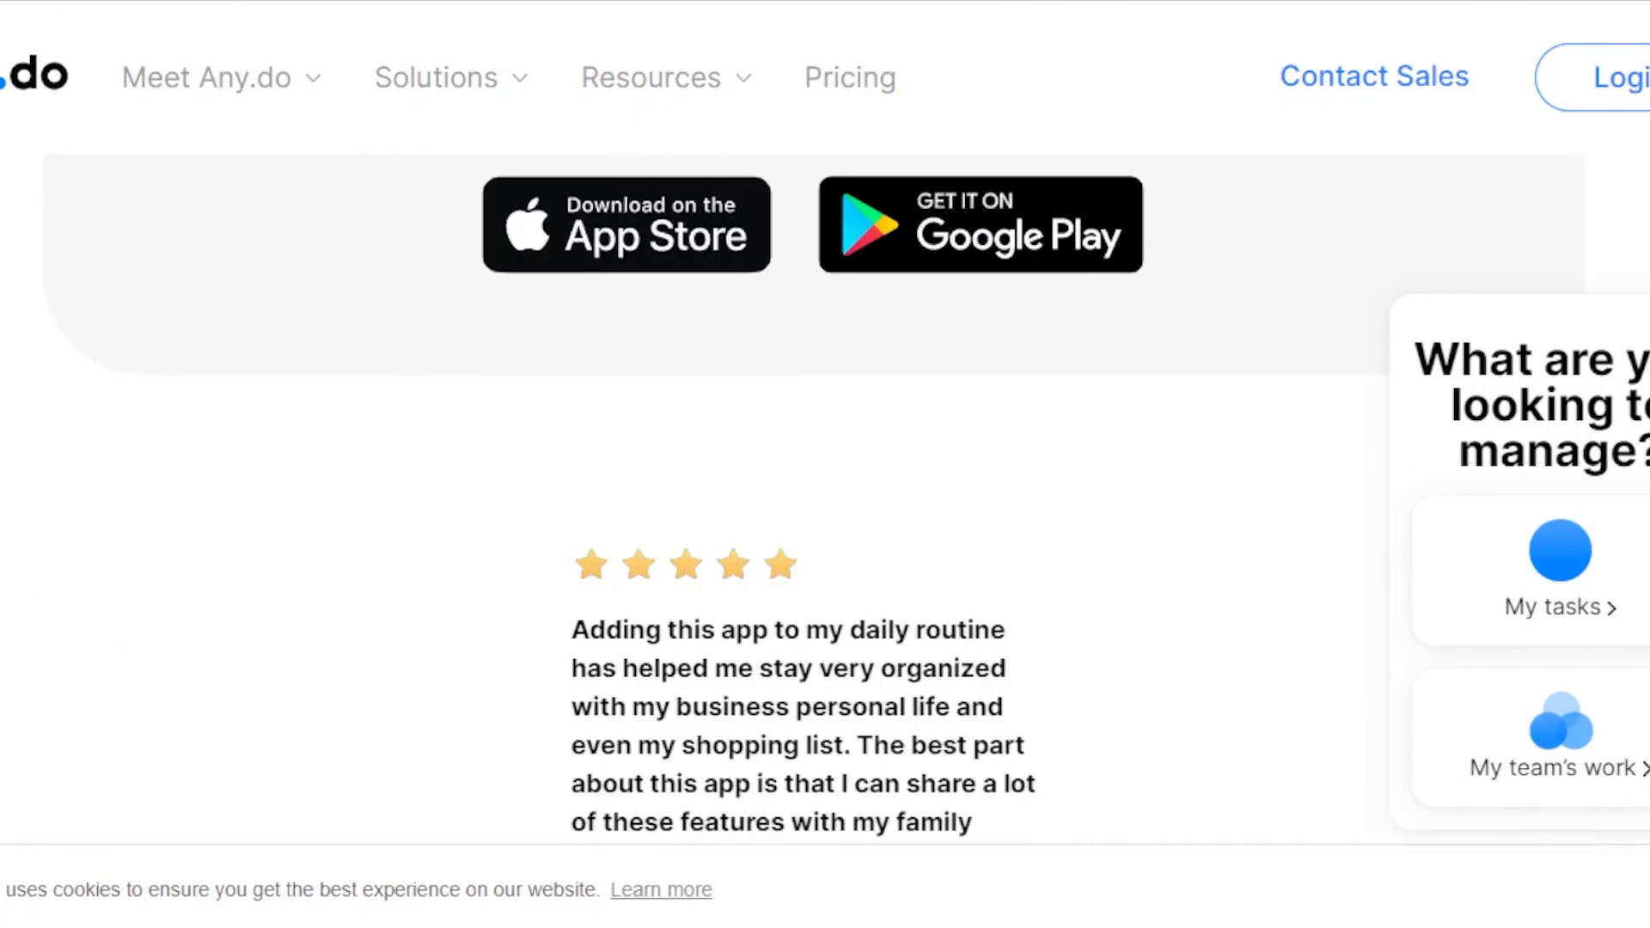
pyautogui.scroll(-15, 825, 465)
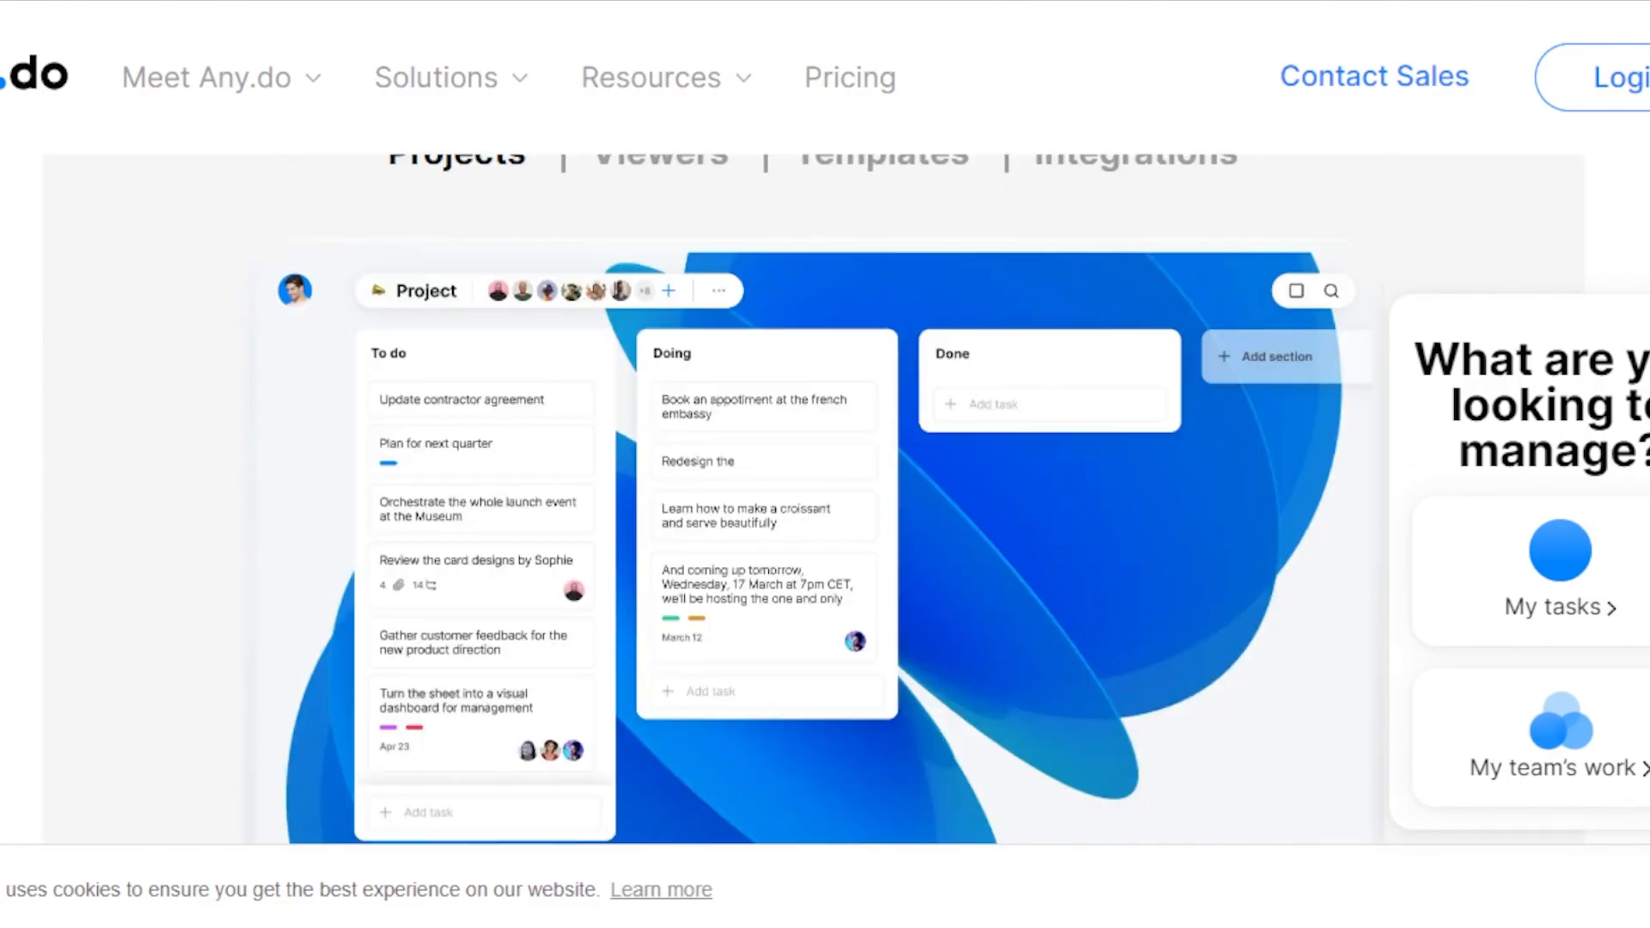
pyautogui.scroll(20, 825, 464)
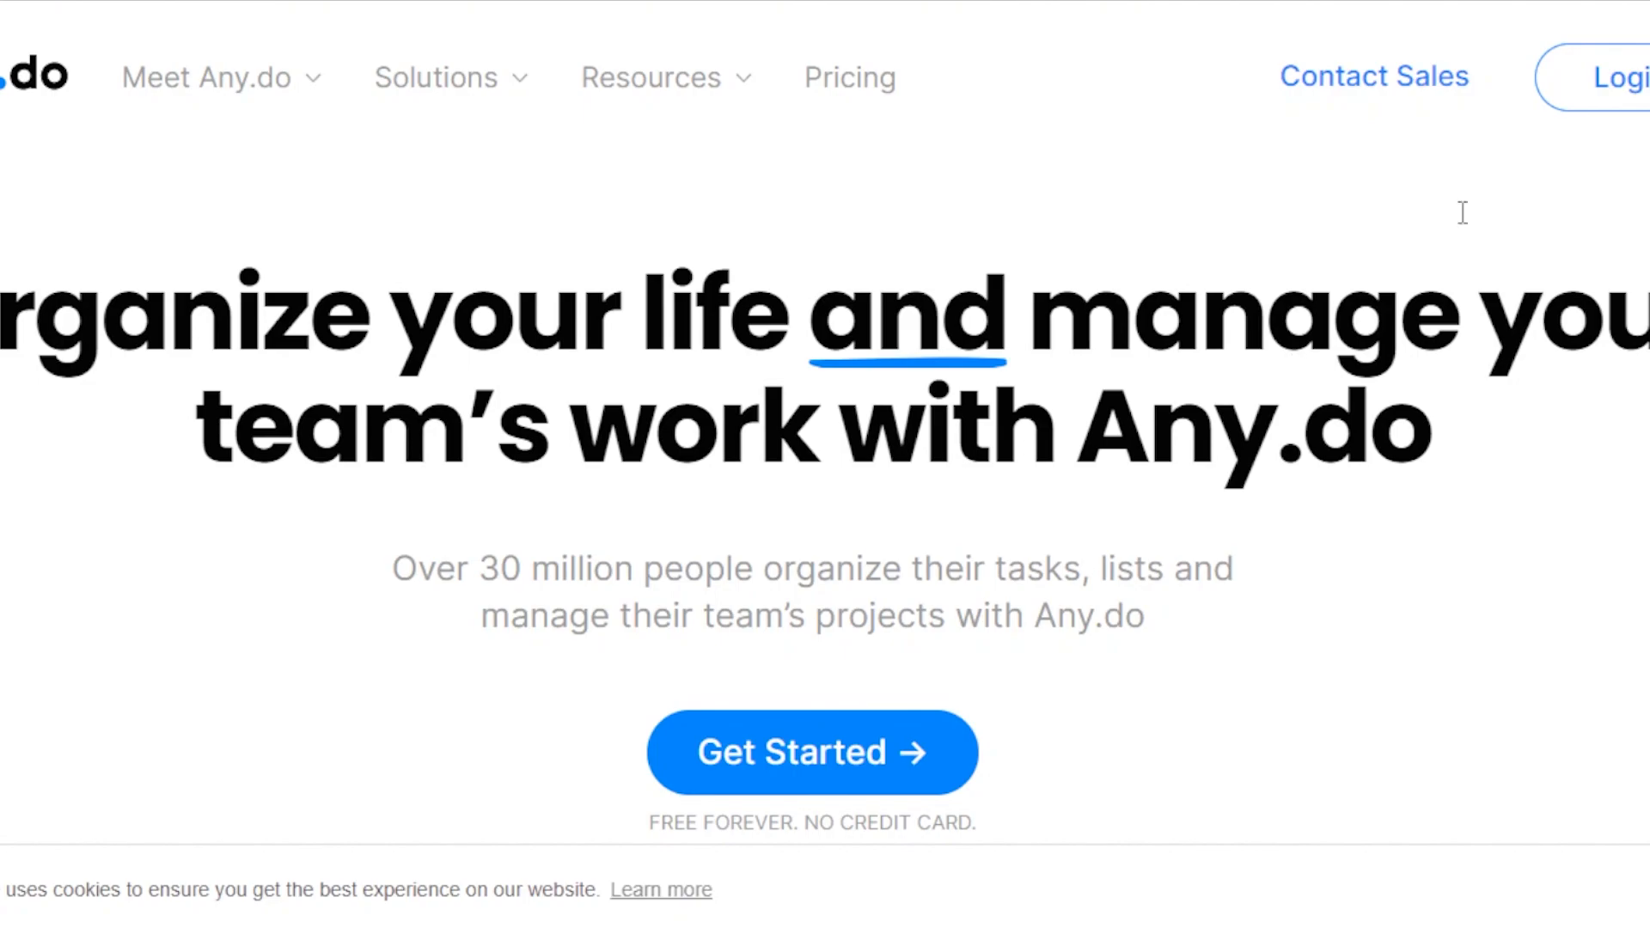
pyautogui.scroll(-5, 826, 464)
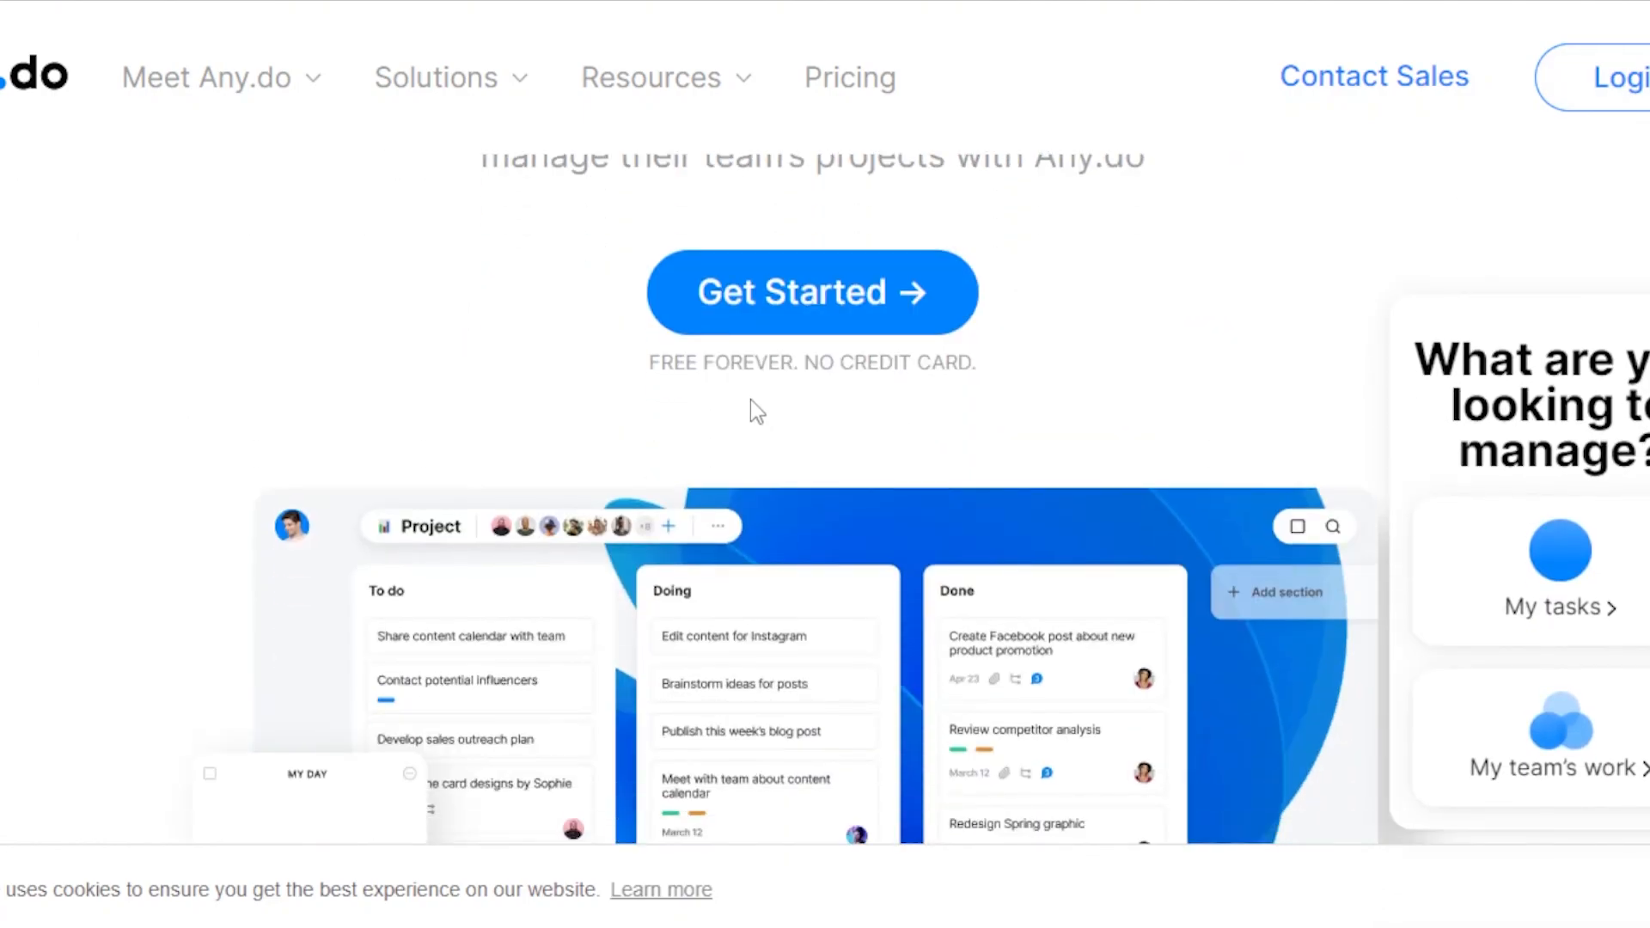
pyautogui.click(860, 292)
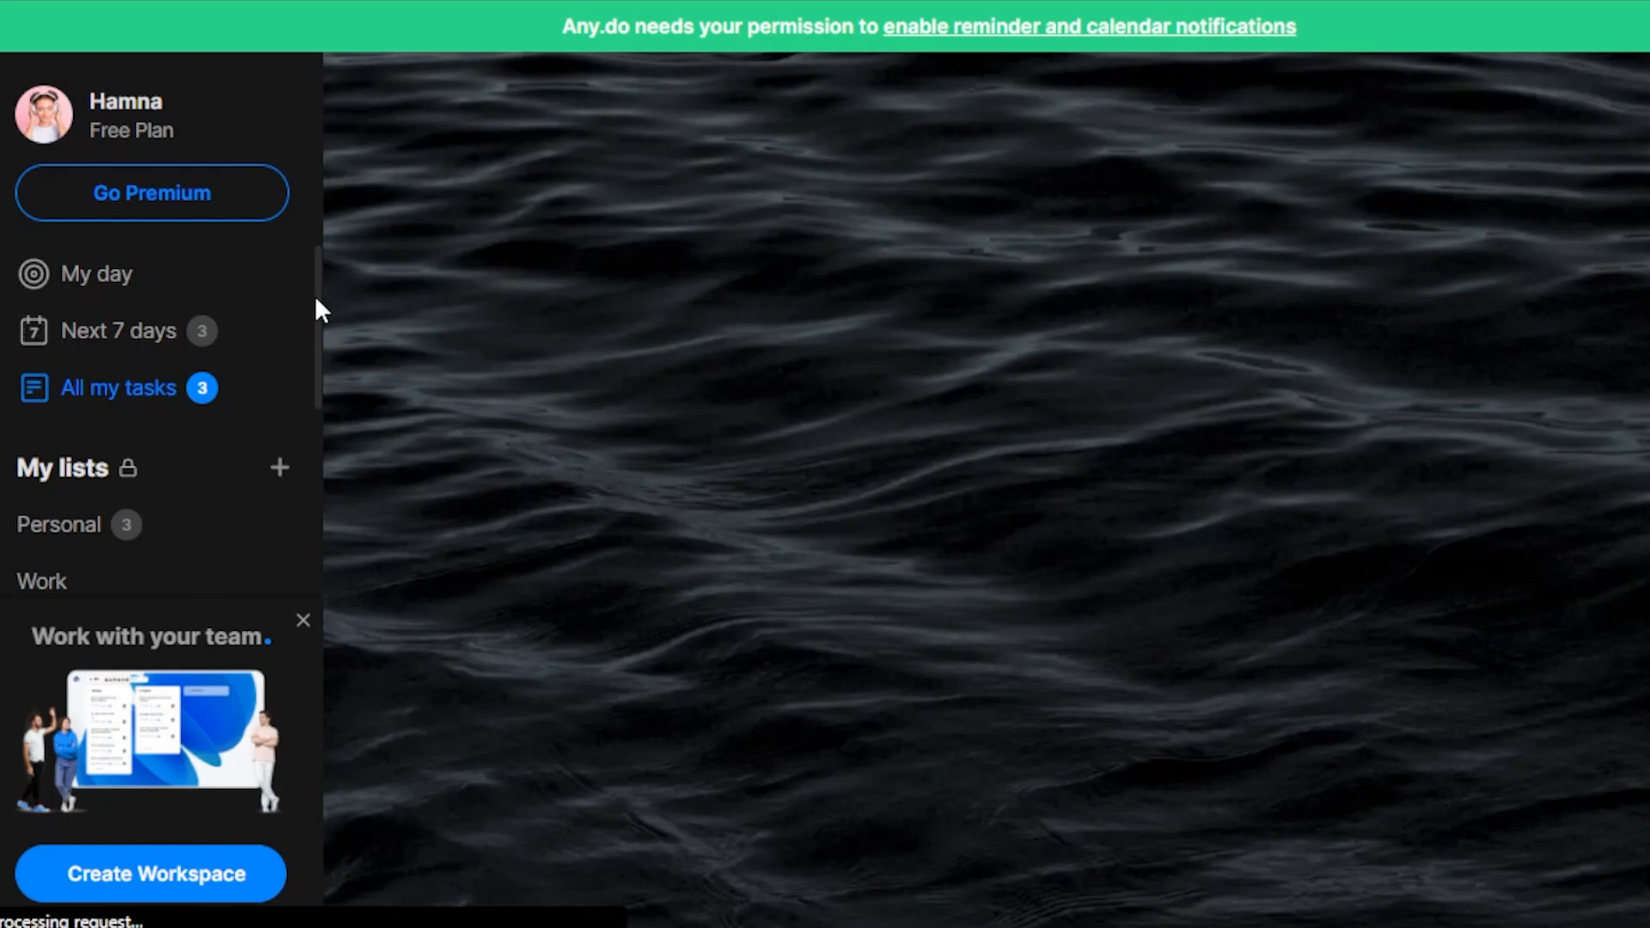
# - Examine the task views, personal lists and tags available in the account's navigation
pyautogui.scroll(-5, 315, 361)
pyautogui.scroll(5, 309, 430)
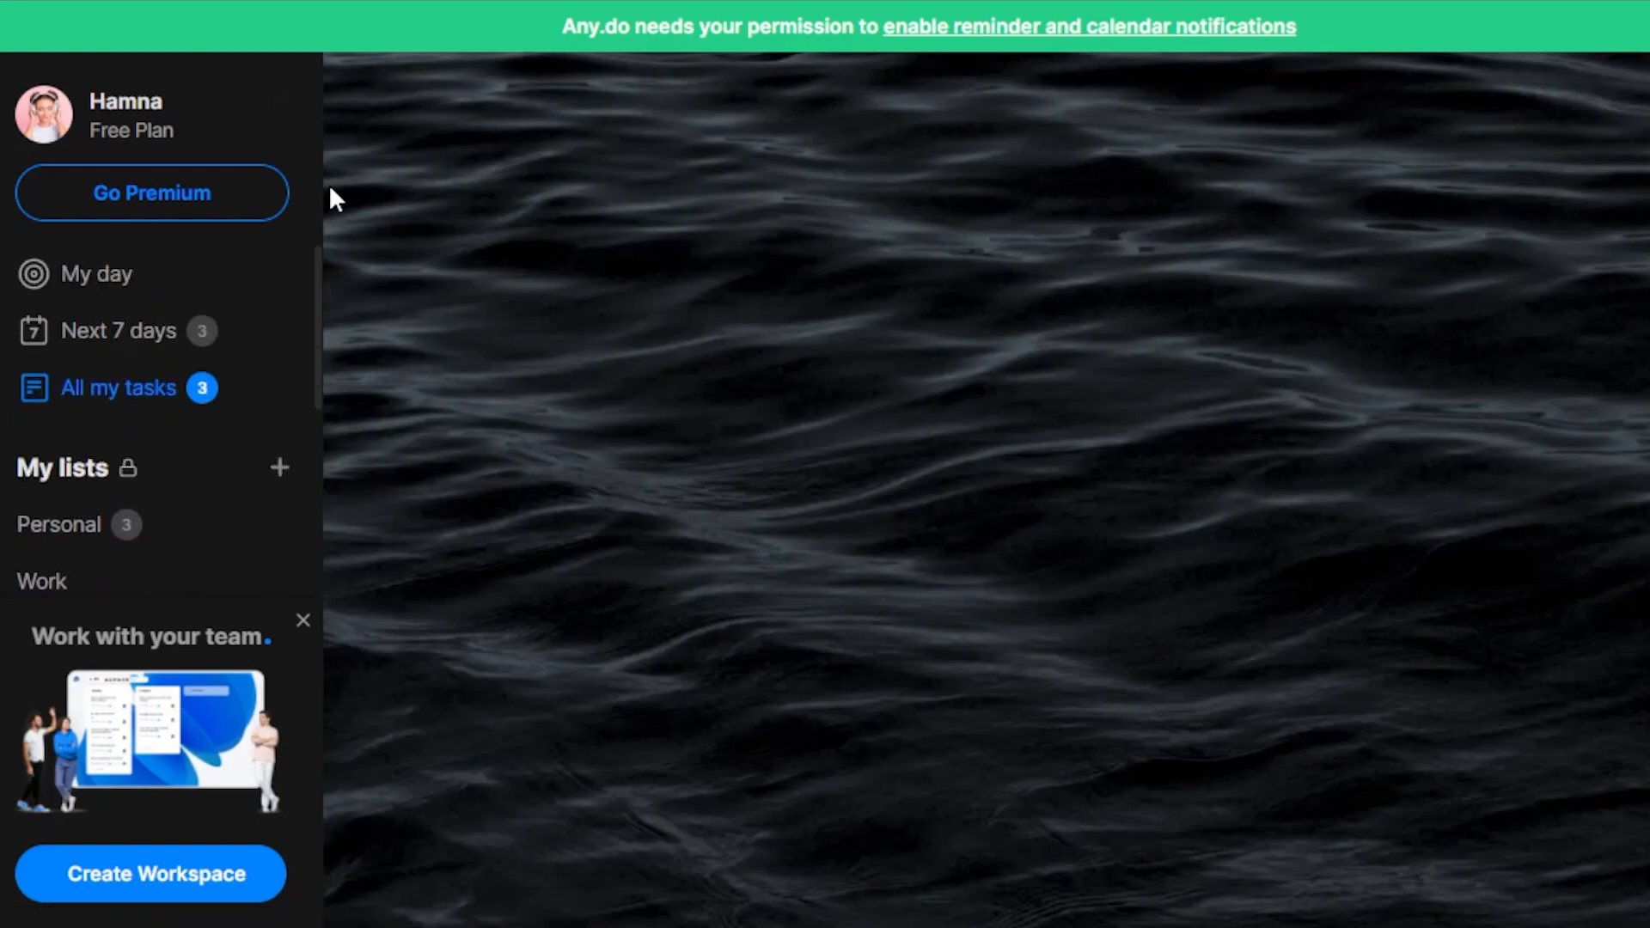
pyautogui.moveTo(123, 478)
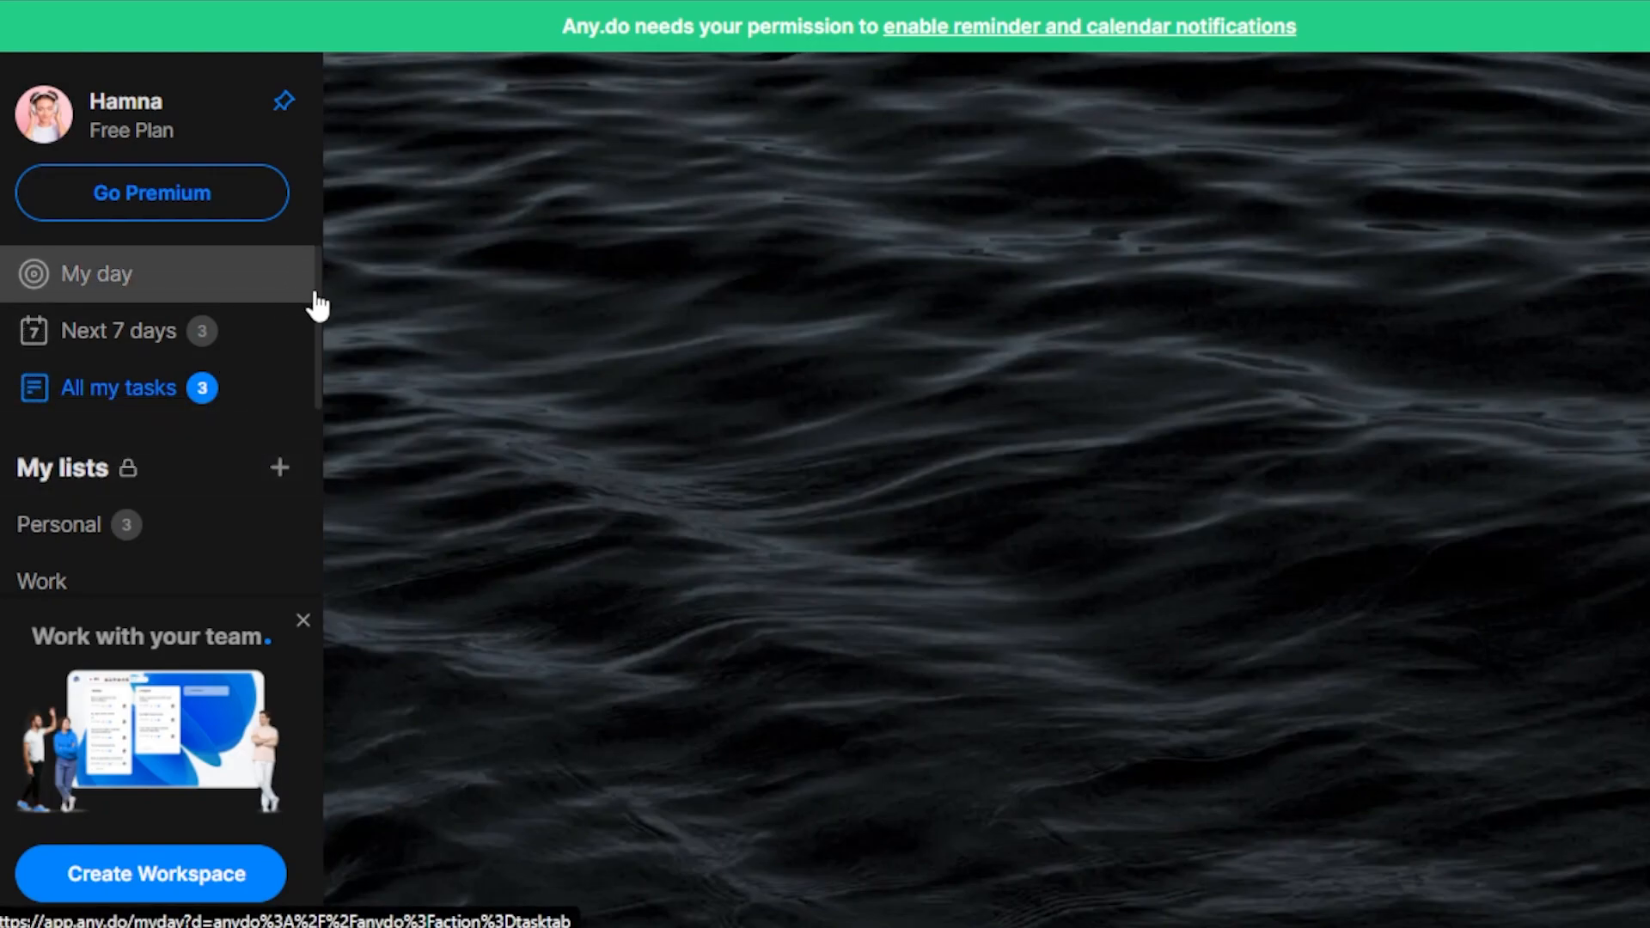
pyautogui.scroll(-3, 314, 358)
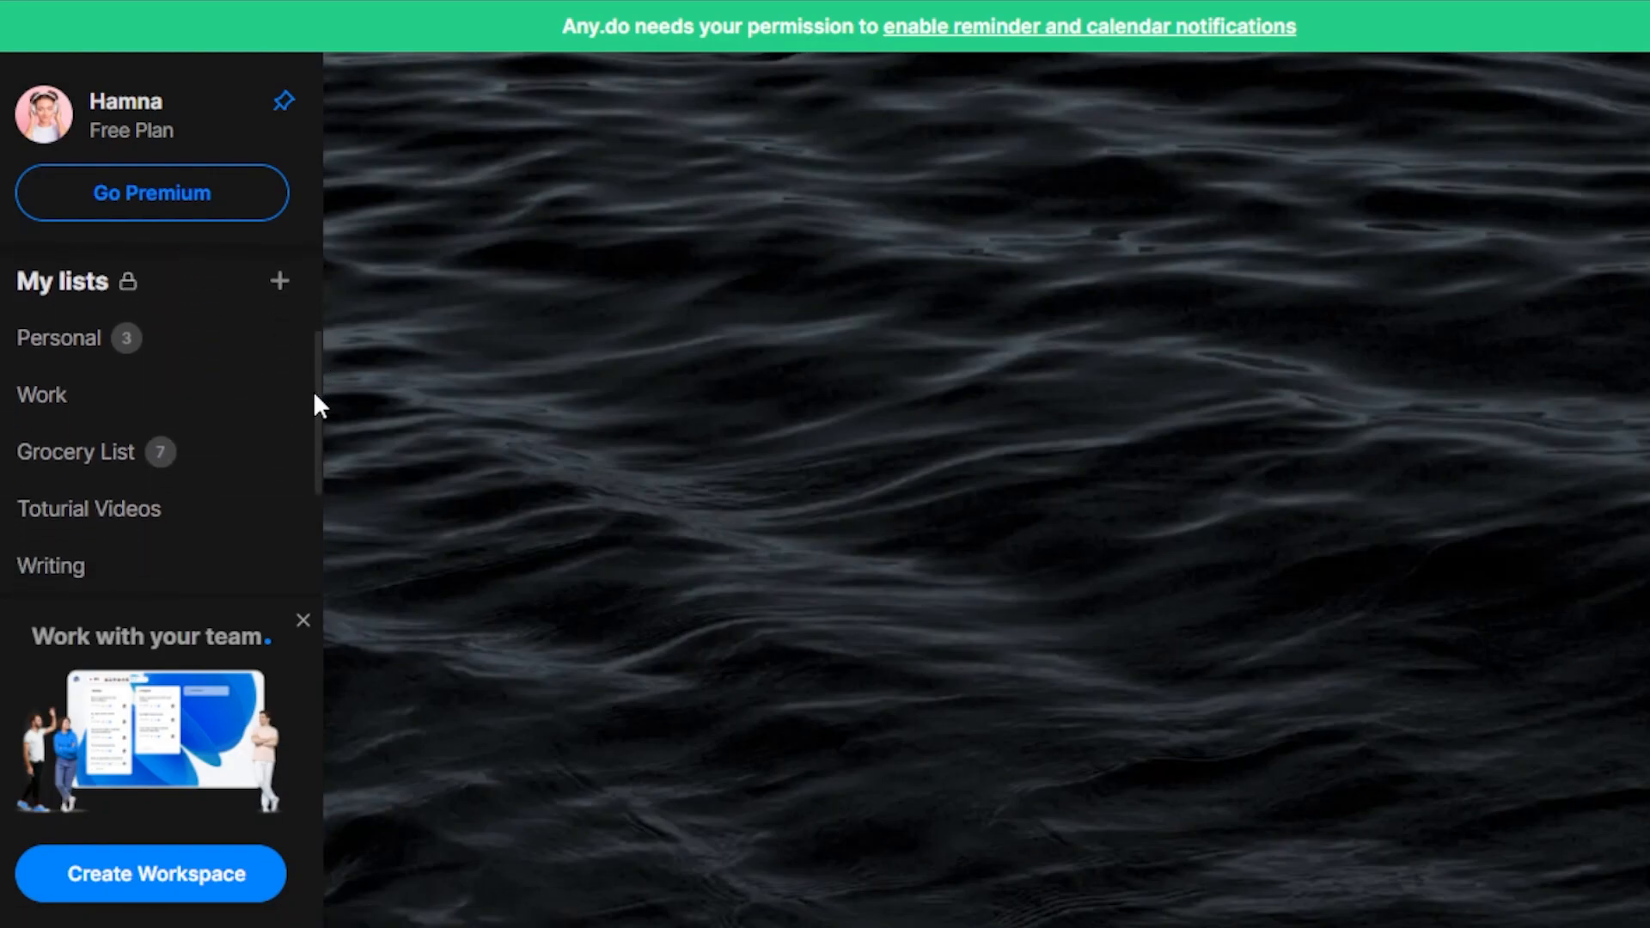
pyautogui.scroll(-3, 318, 407)
pyautogui.scroll(4, 311, 370)
pyautogui.scroll(2, 309, 361)
pyautogui.scroll(-5, 306, 332)
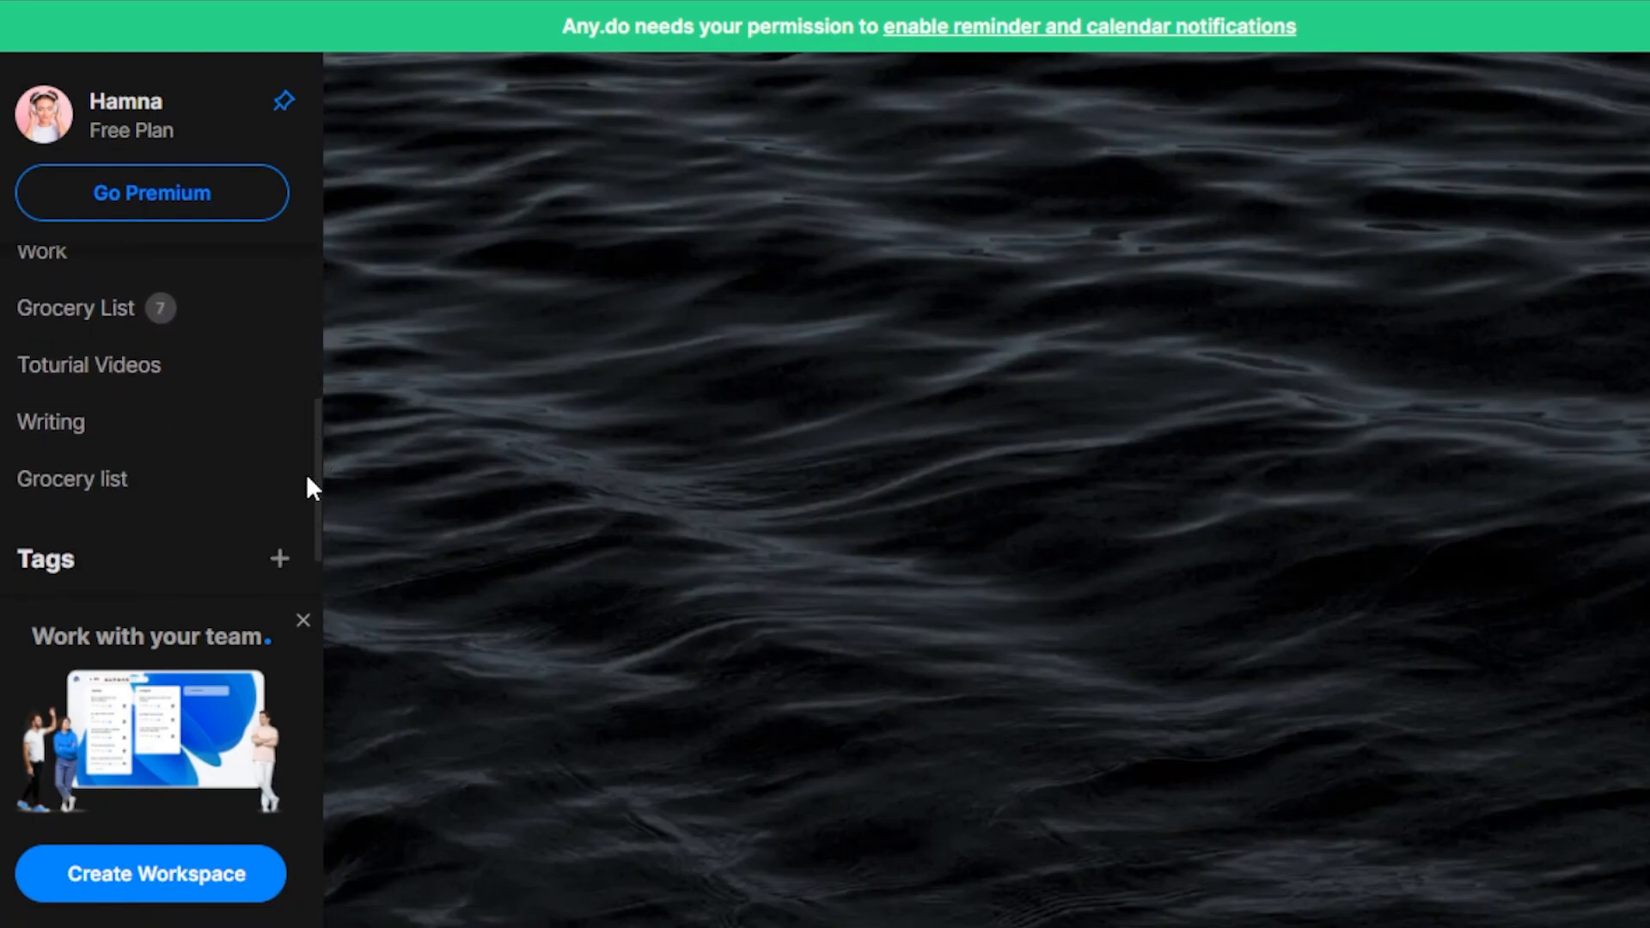
pyautogui.scroll(5, 306, 320)
pyautogui.scroll(-2, 309, 405)
pyautogui.scroll(1, 321, 369)
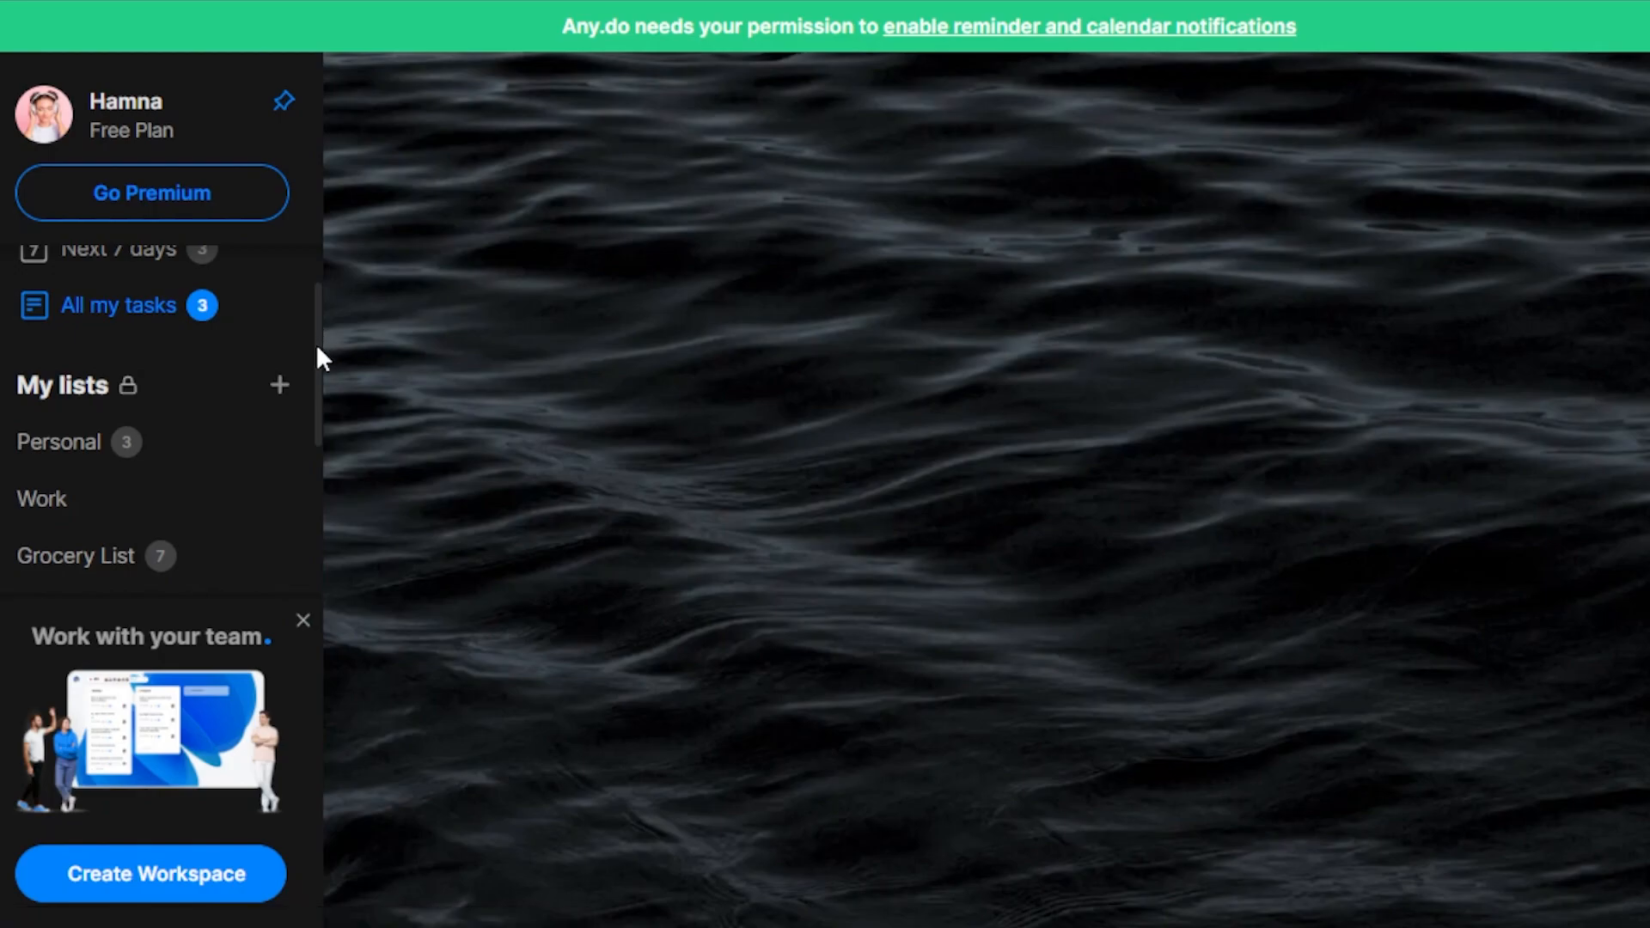
pyautogui.moveTo(316, 343); pyautogui.dragTo(316, 466)
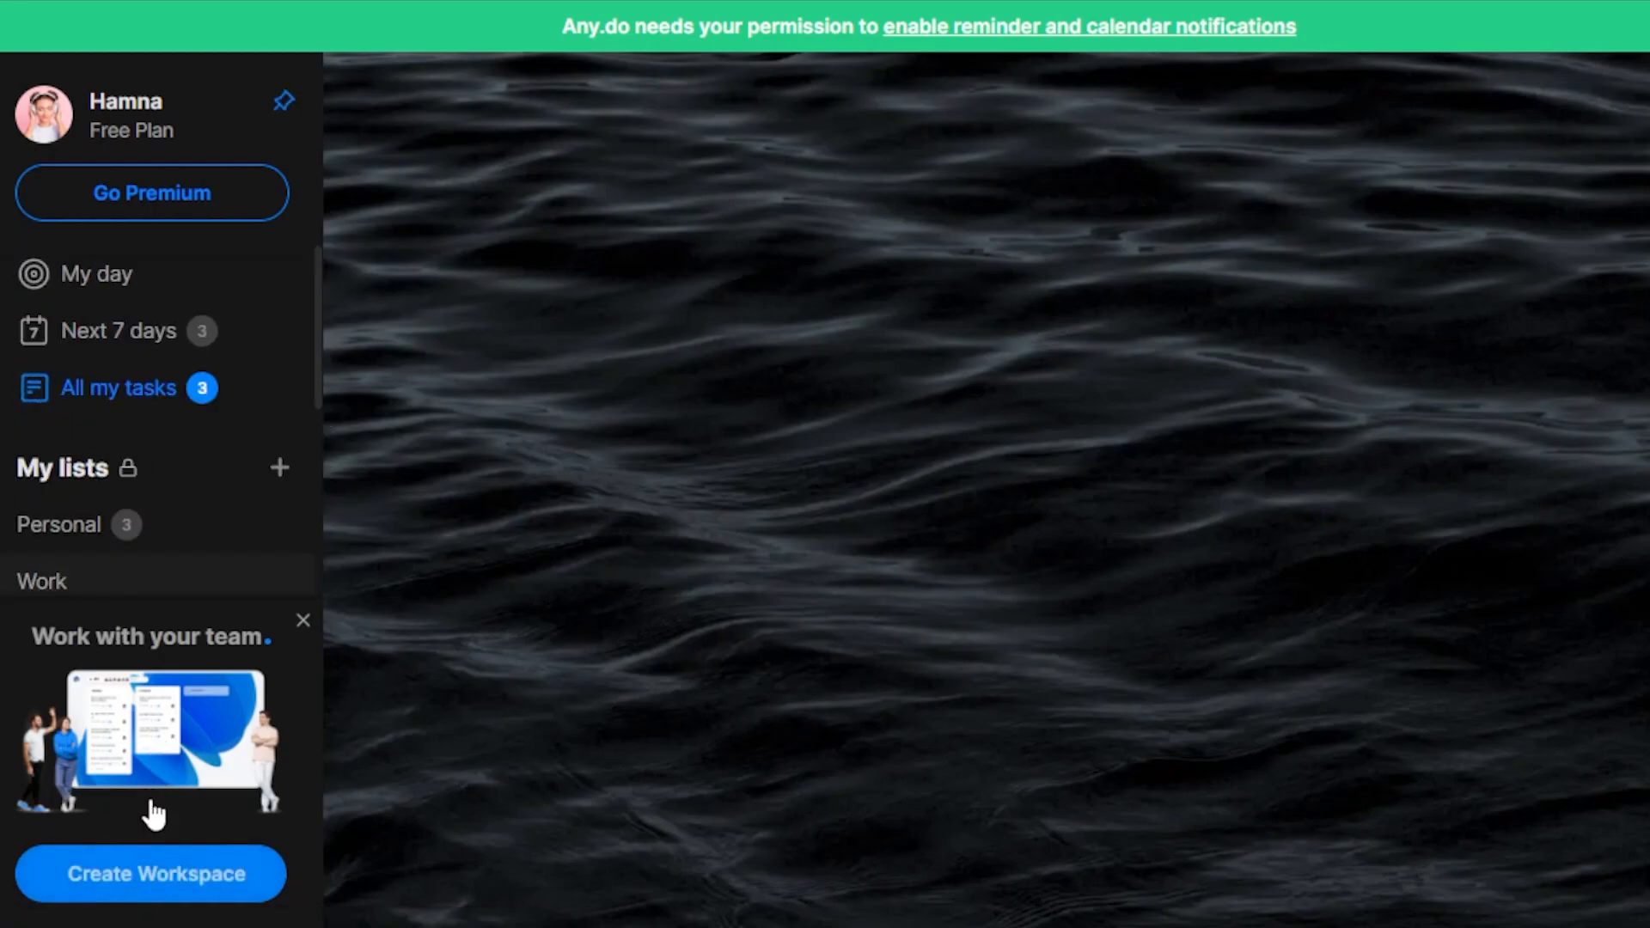
# - Create a workspace named "Test" and skip adding teammates
pyautogui.click(159, 897)
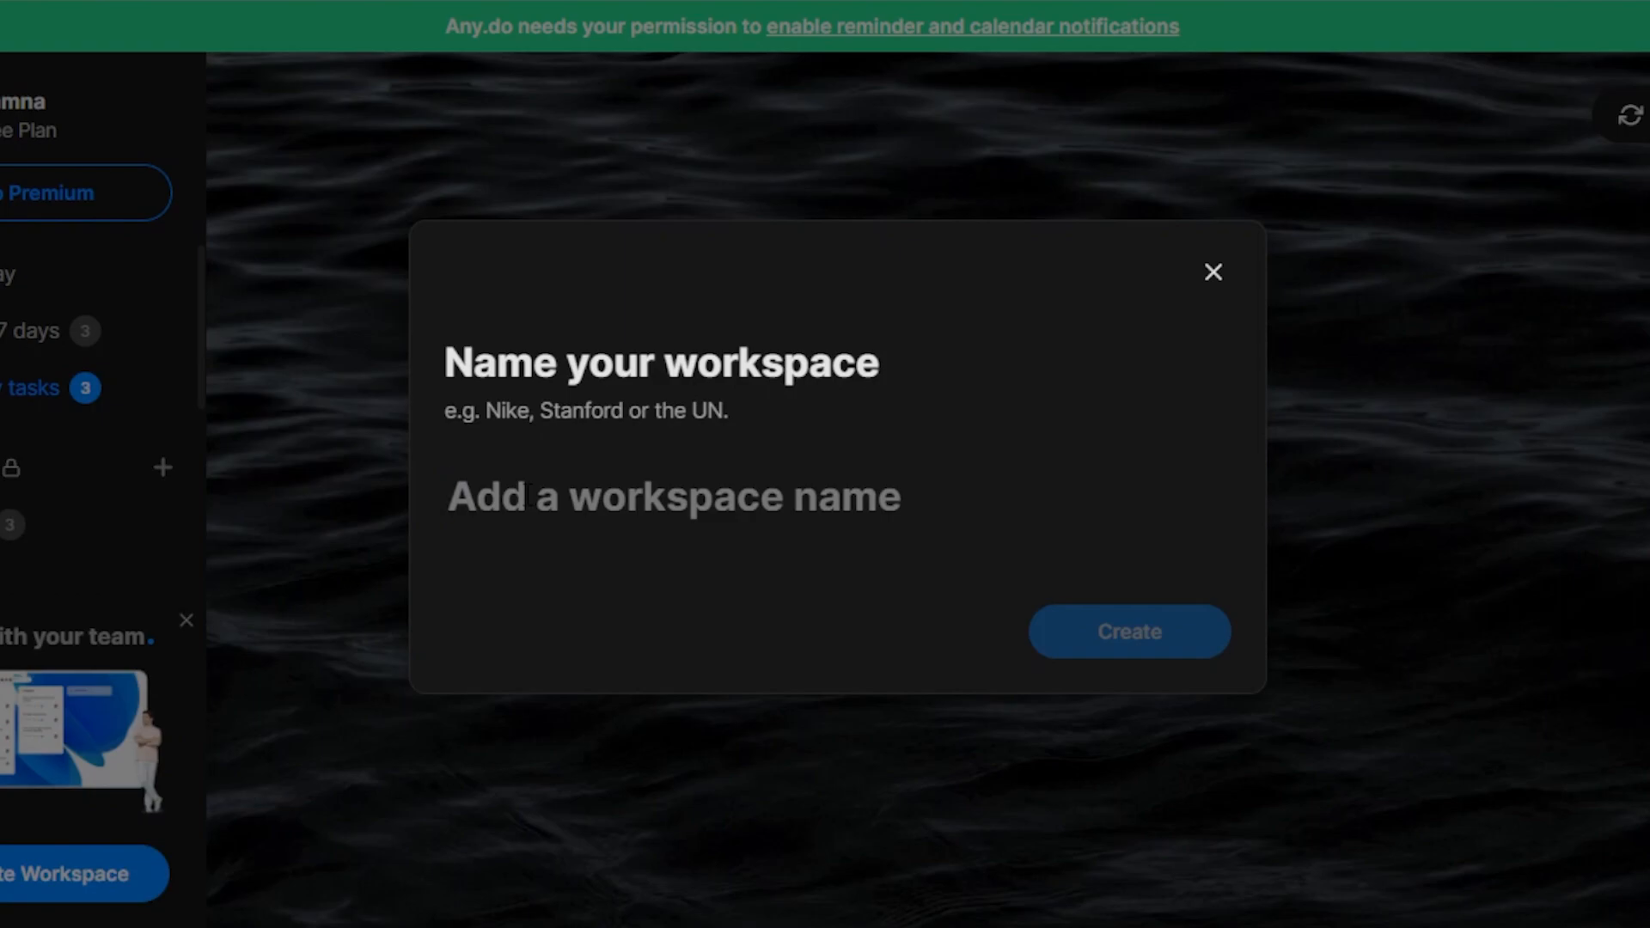
pyautogui.write('Test')
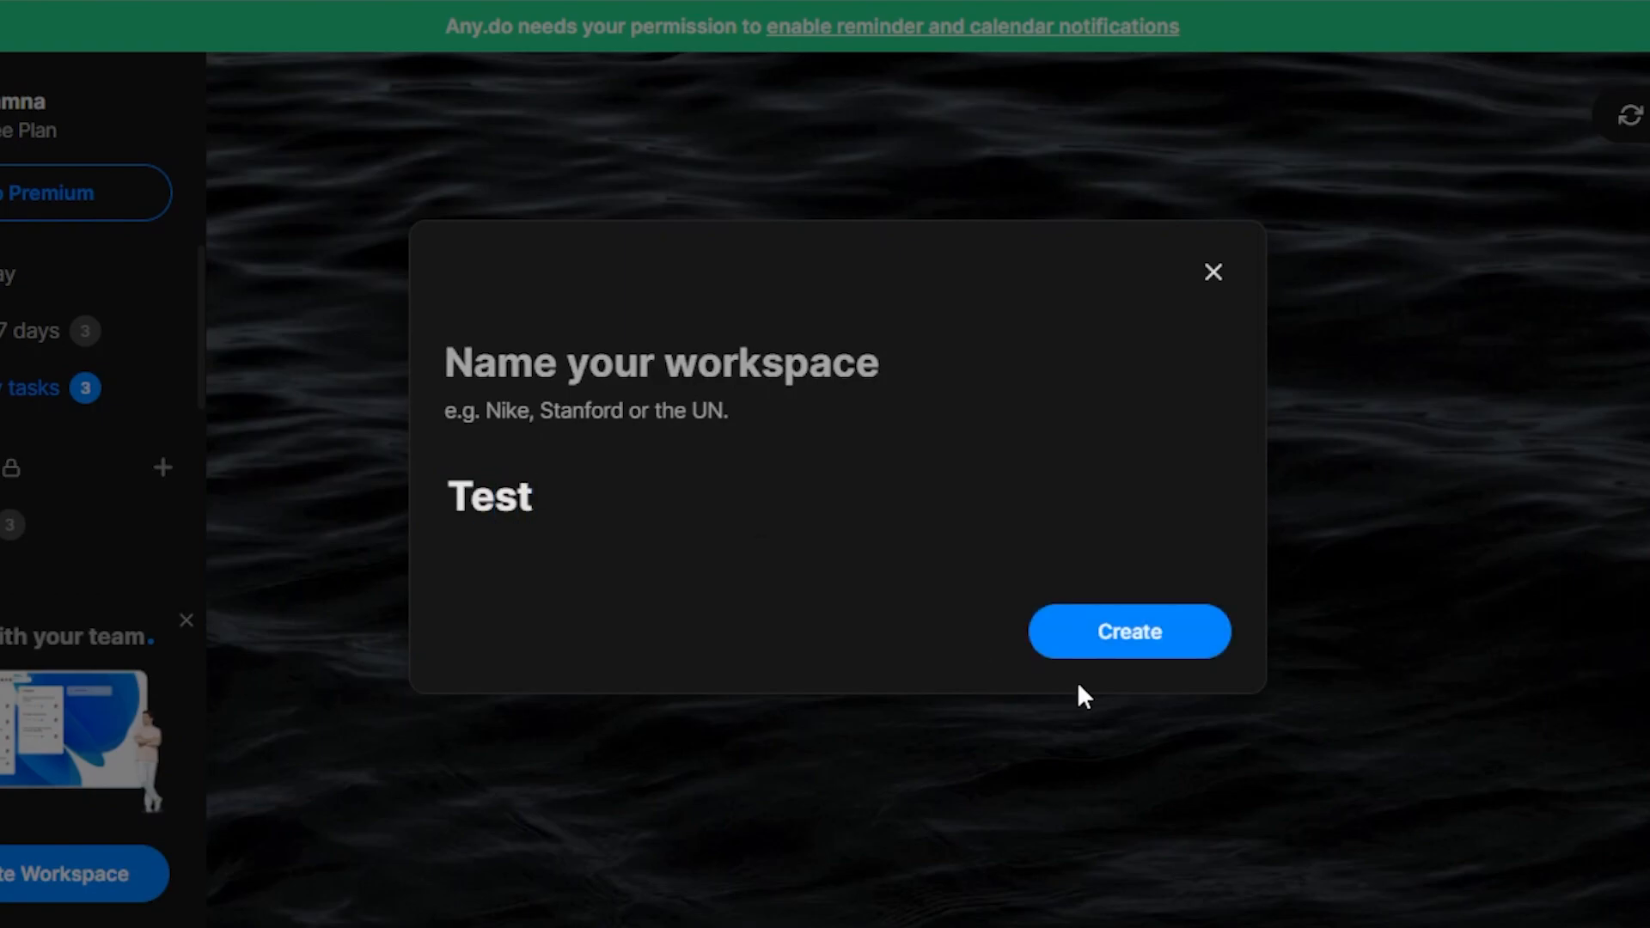
pyautogui.click(1094, 632)
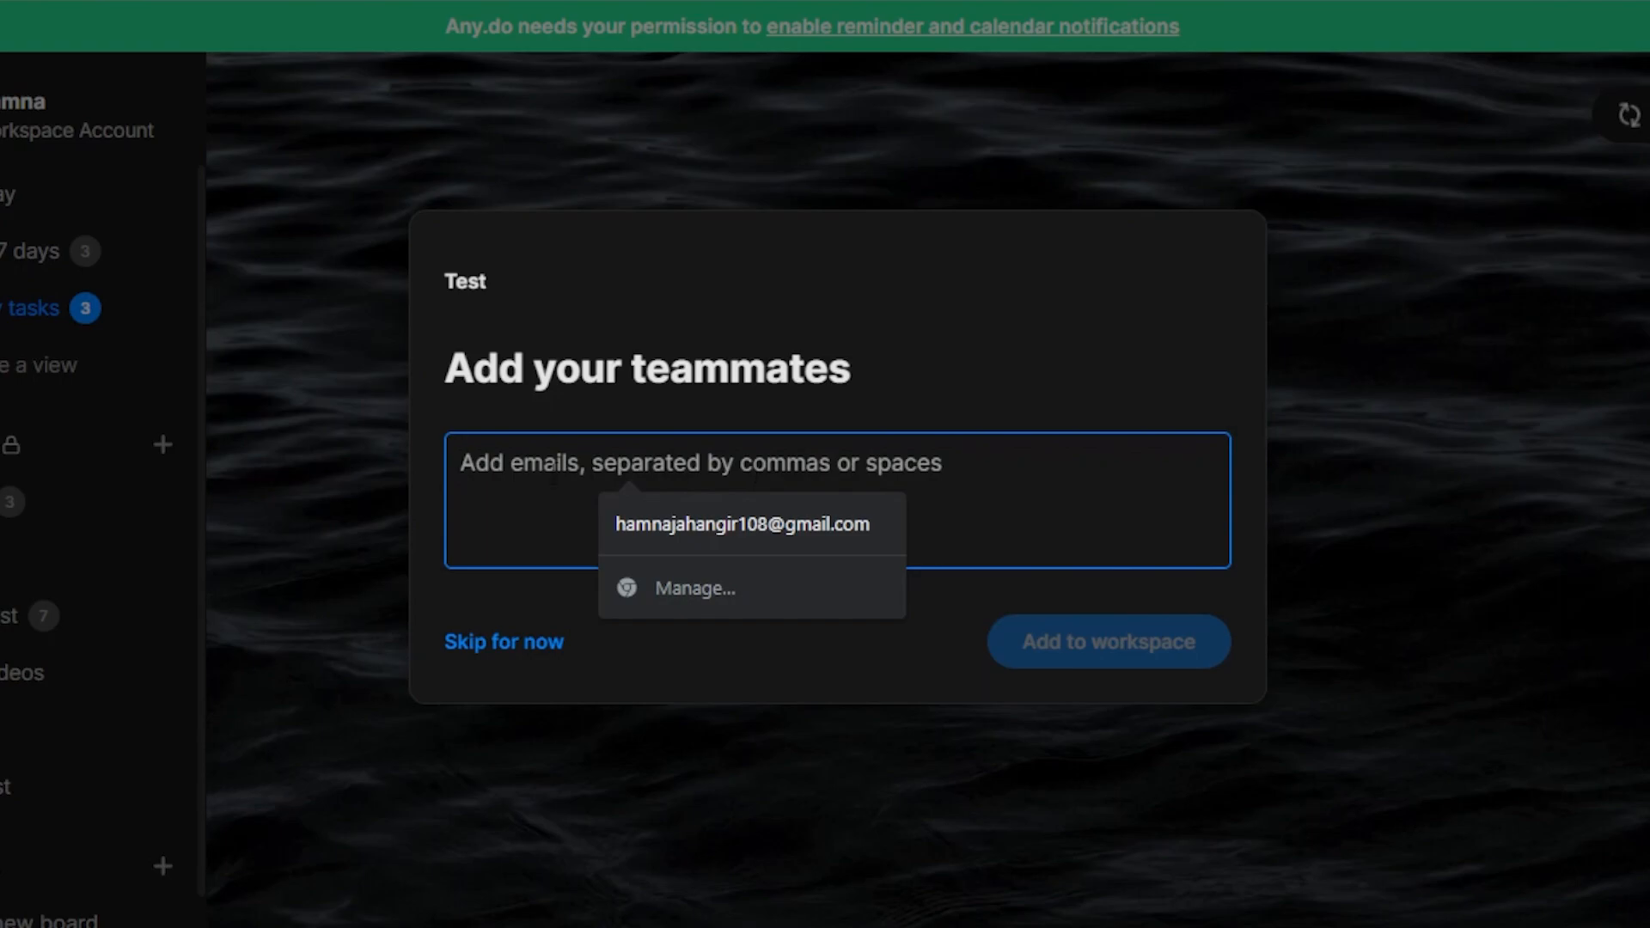
pyautogui.click(554, 638)
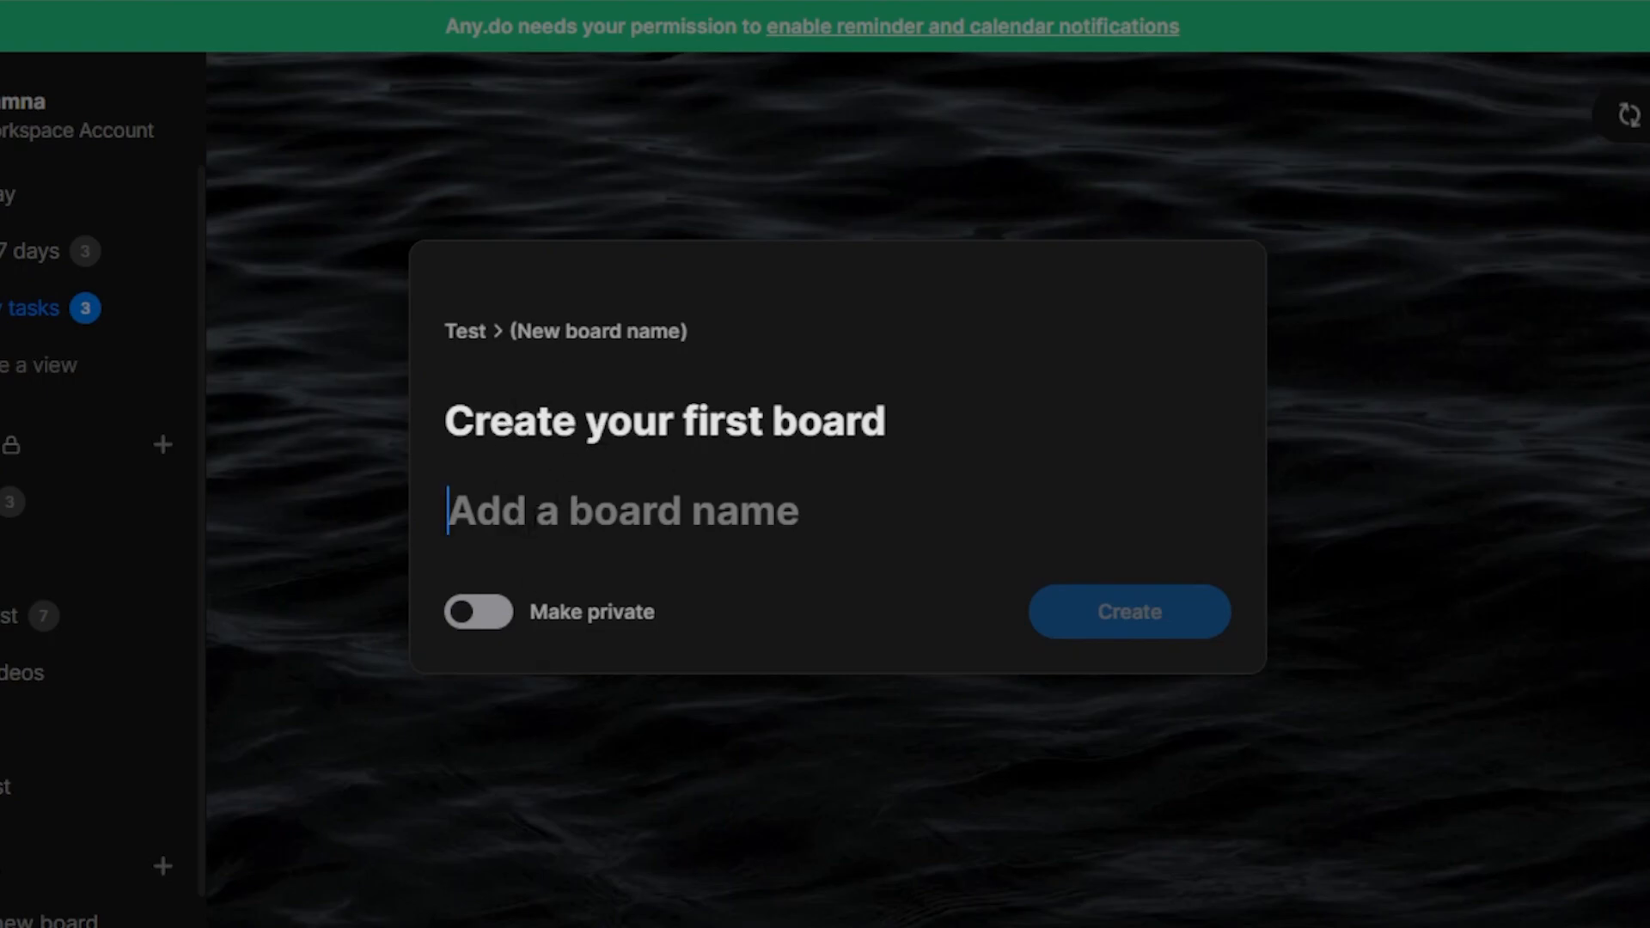
# - Create the workspace's first board with the name "Task management", leaving it shared and without added people
pyautogui.write('W')
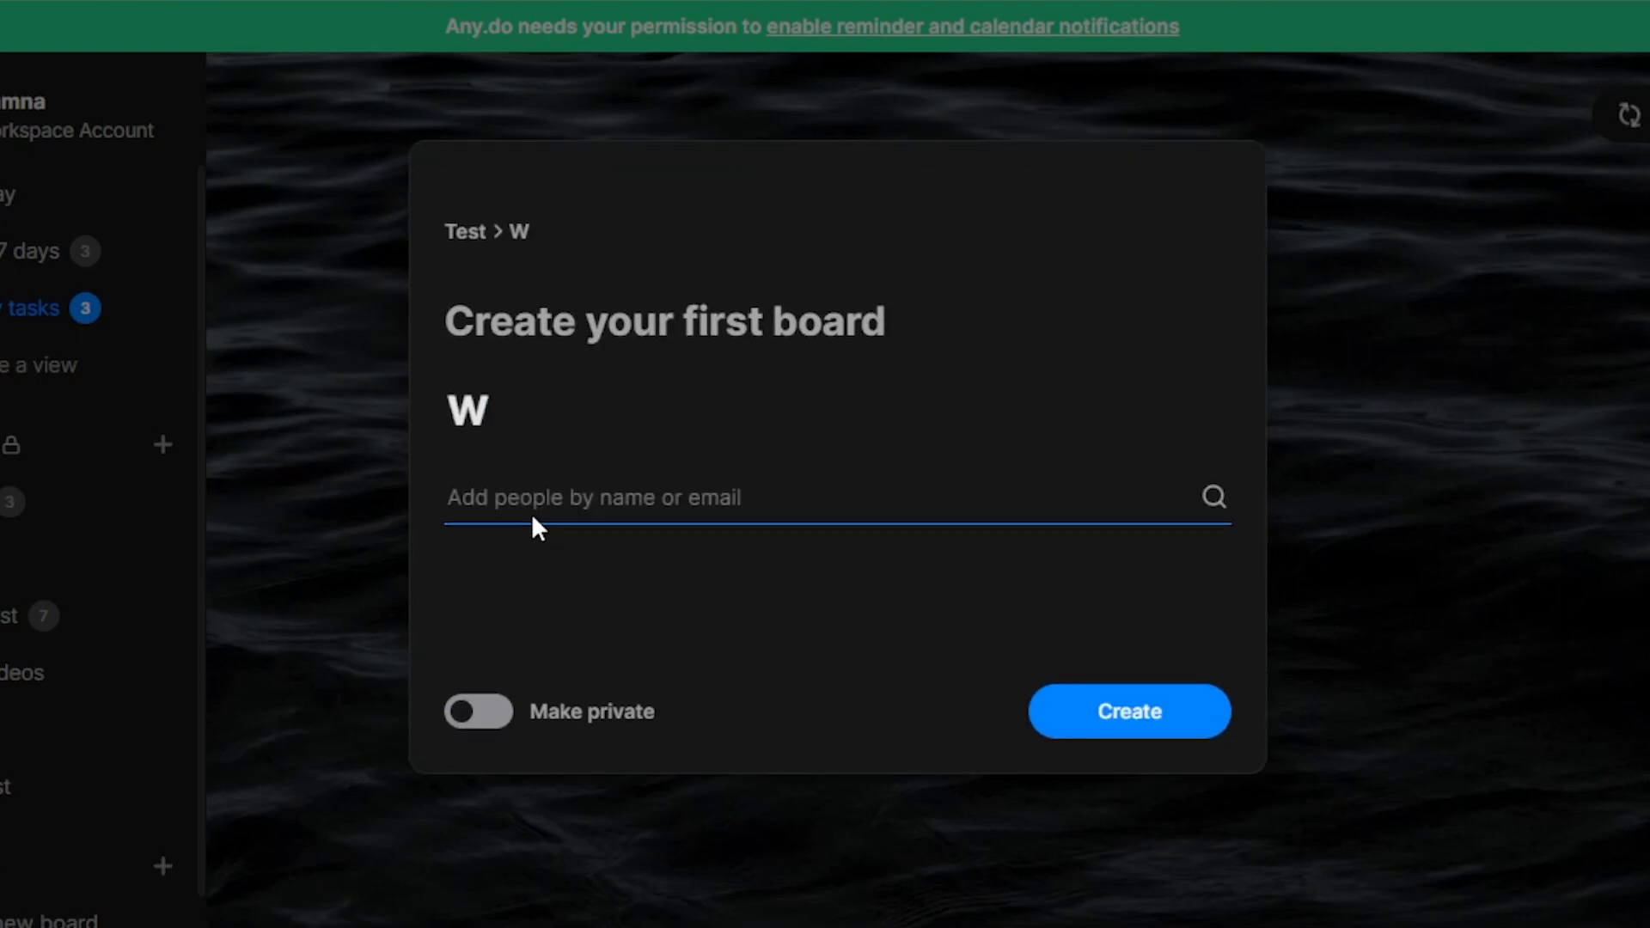
pyautogui.press('BackSpace')
pyautogui.write('Task management')
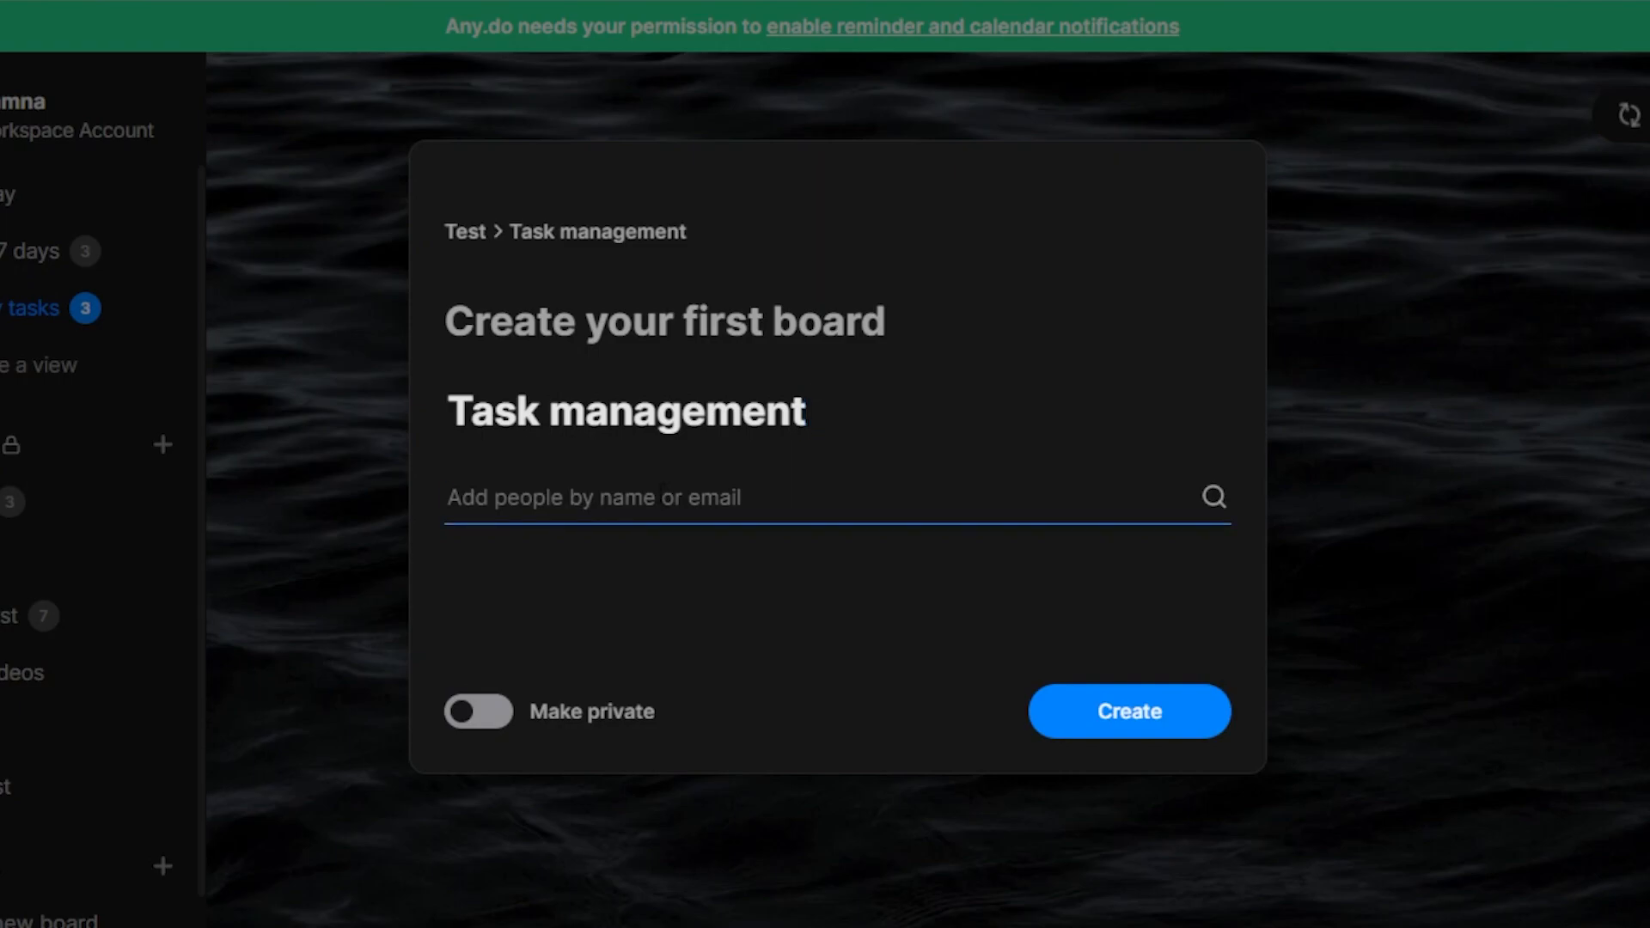
pyautogui.click(661, 497)
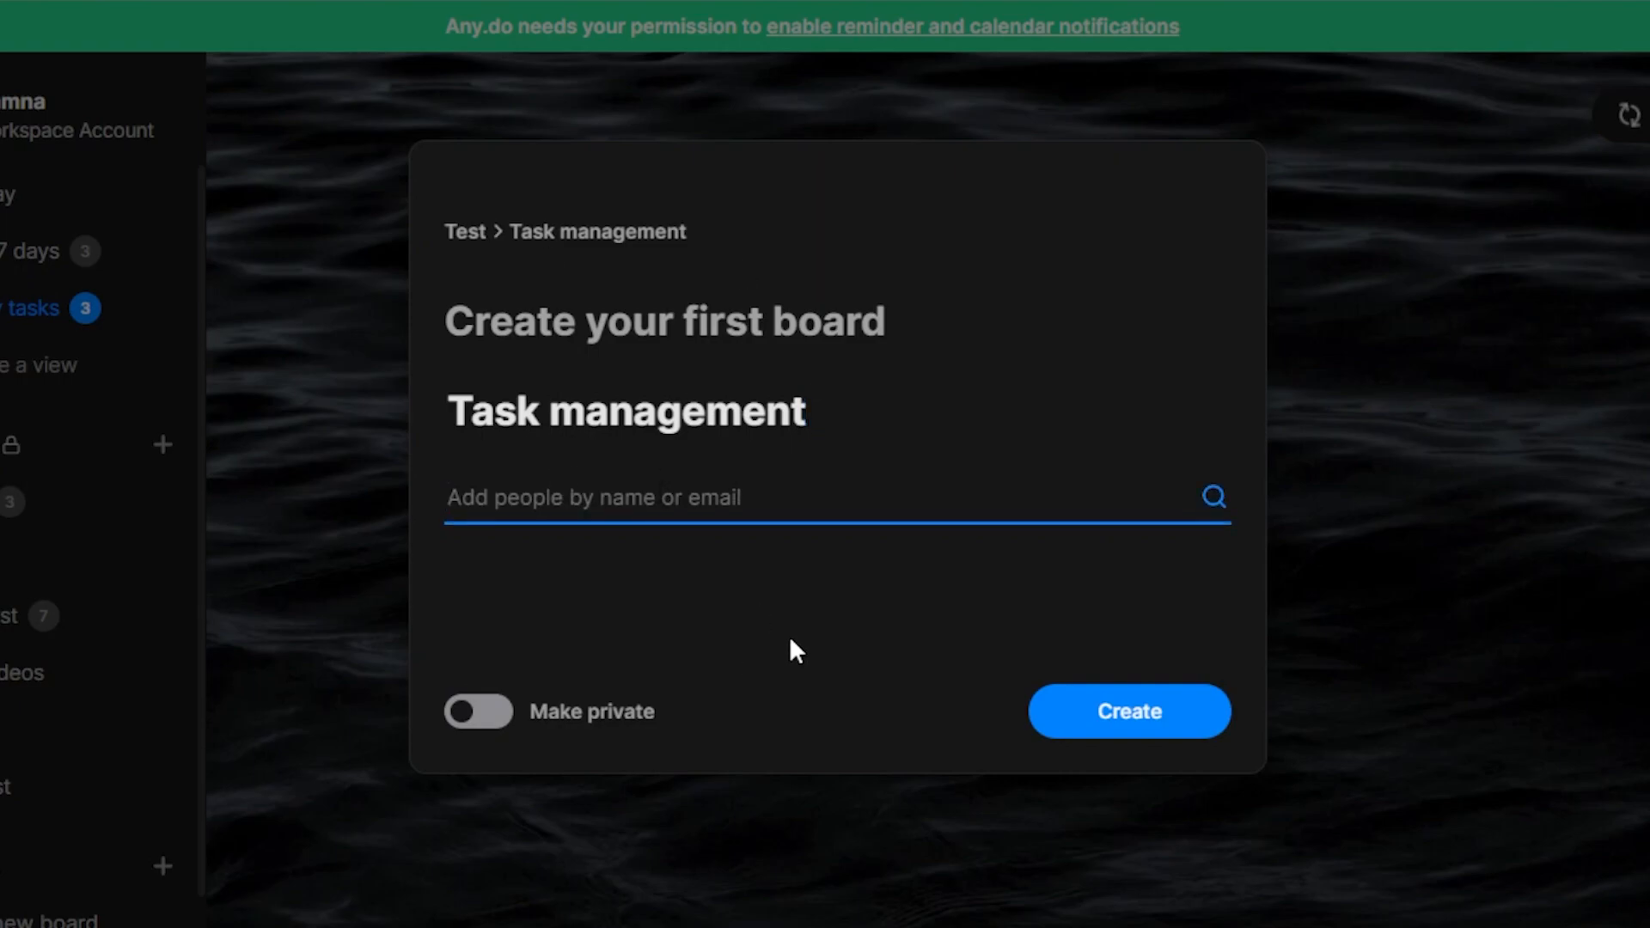
pyautogui.click(1122, 698)
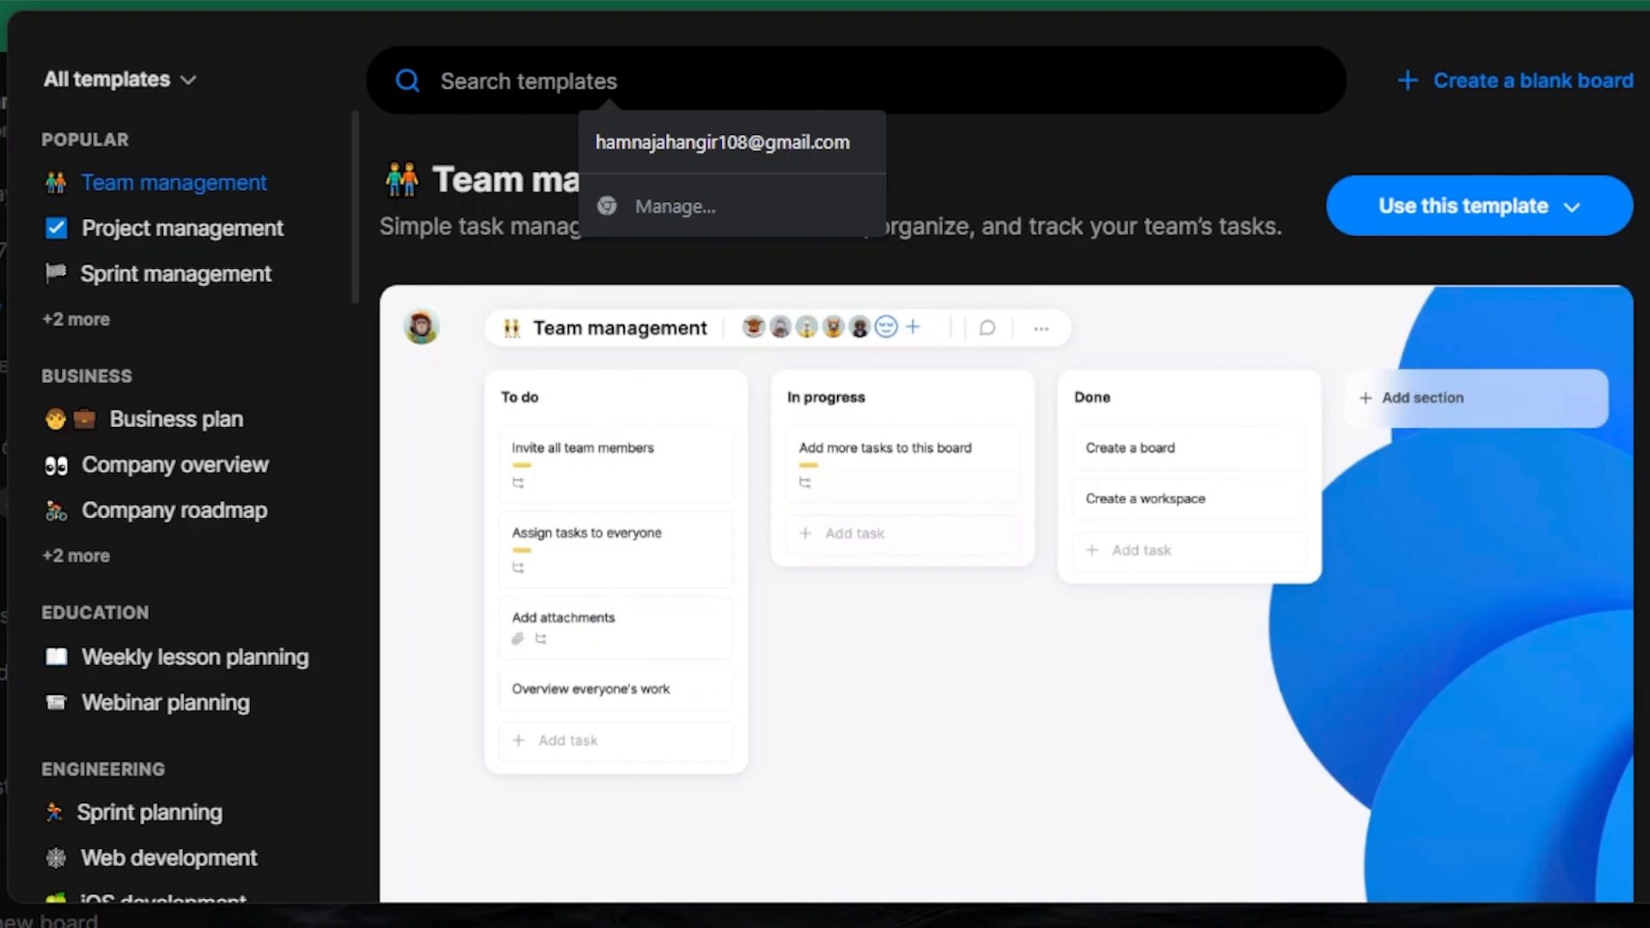
# - Apply the Project management template to the new board and dismiss the free trial discount offer
pyautogui.moveTo(360, 202); pyautogui.dragTo(360, 236)
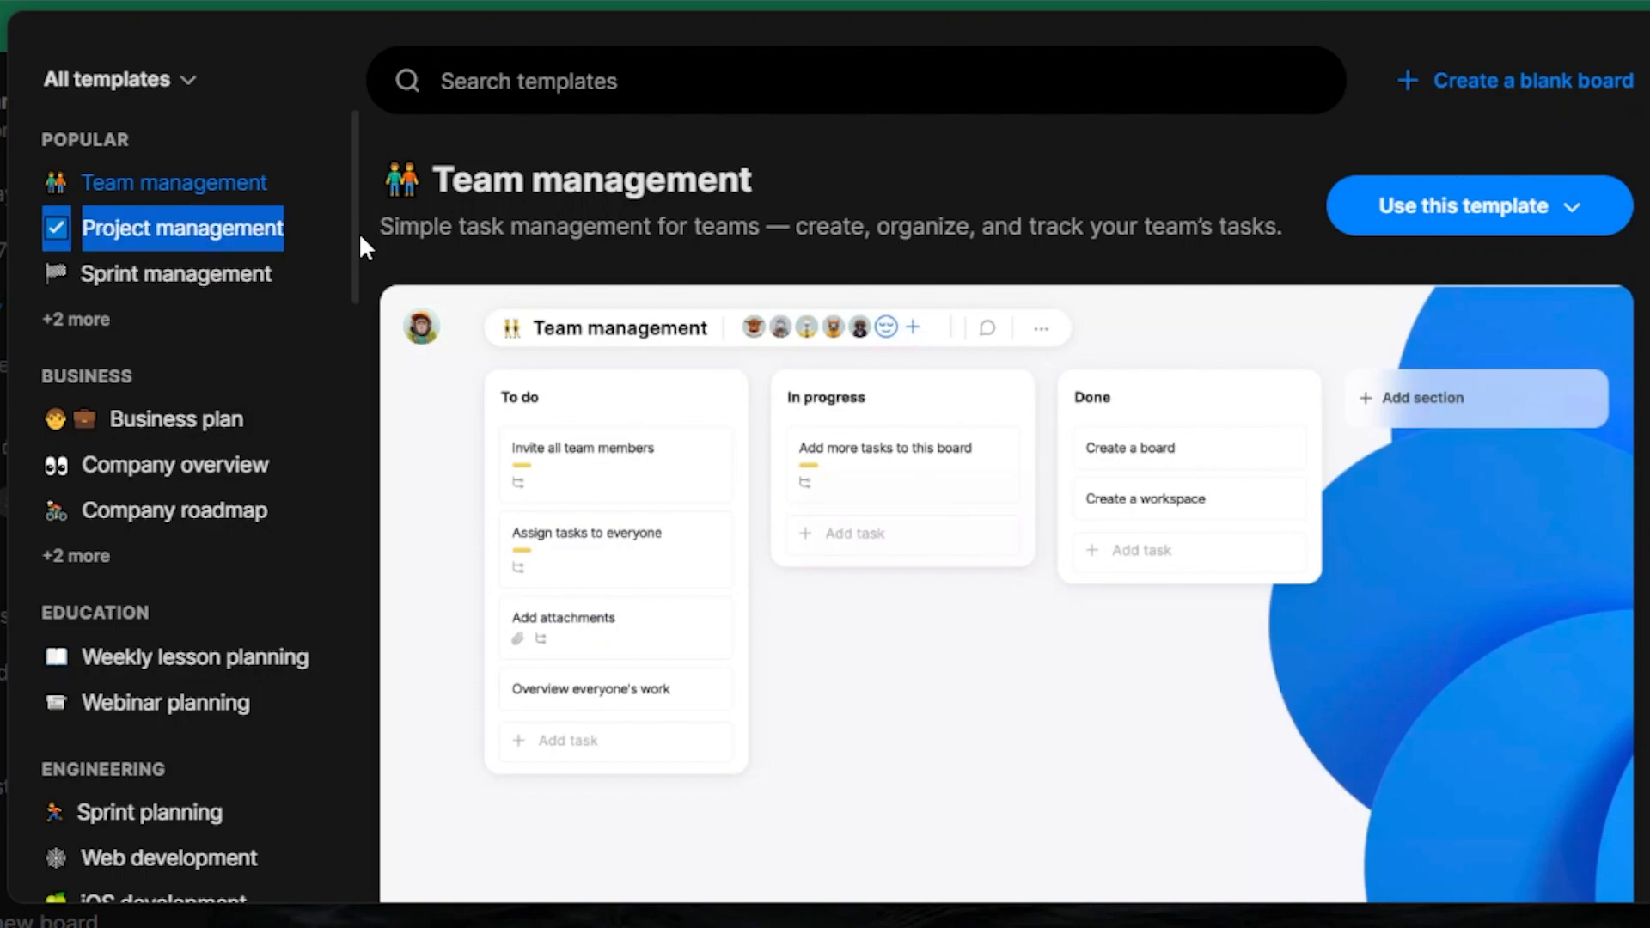
pyautogui.click(316, 389)
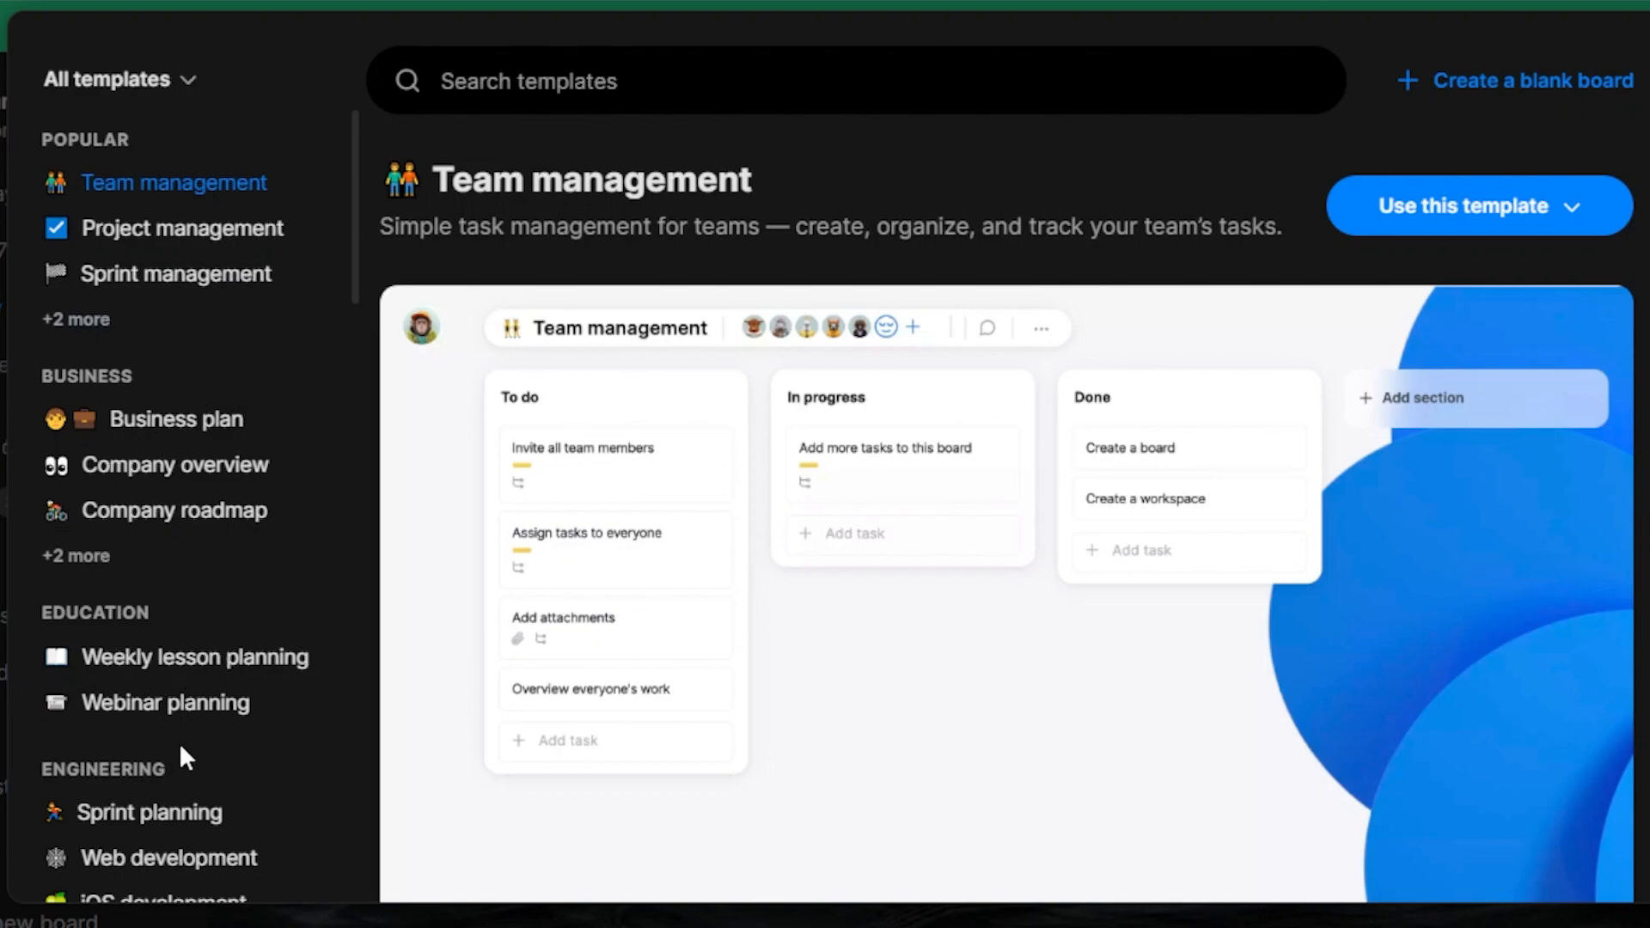
pyautogui.click(158, 256)
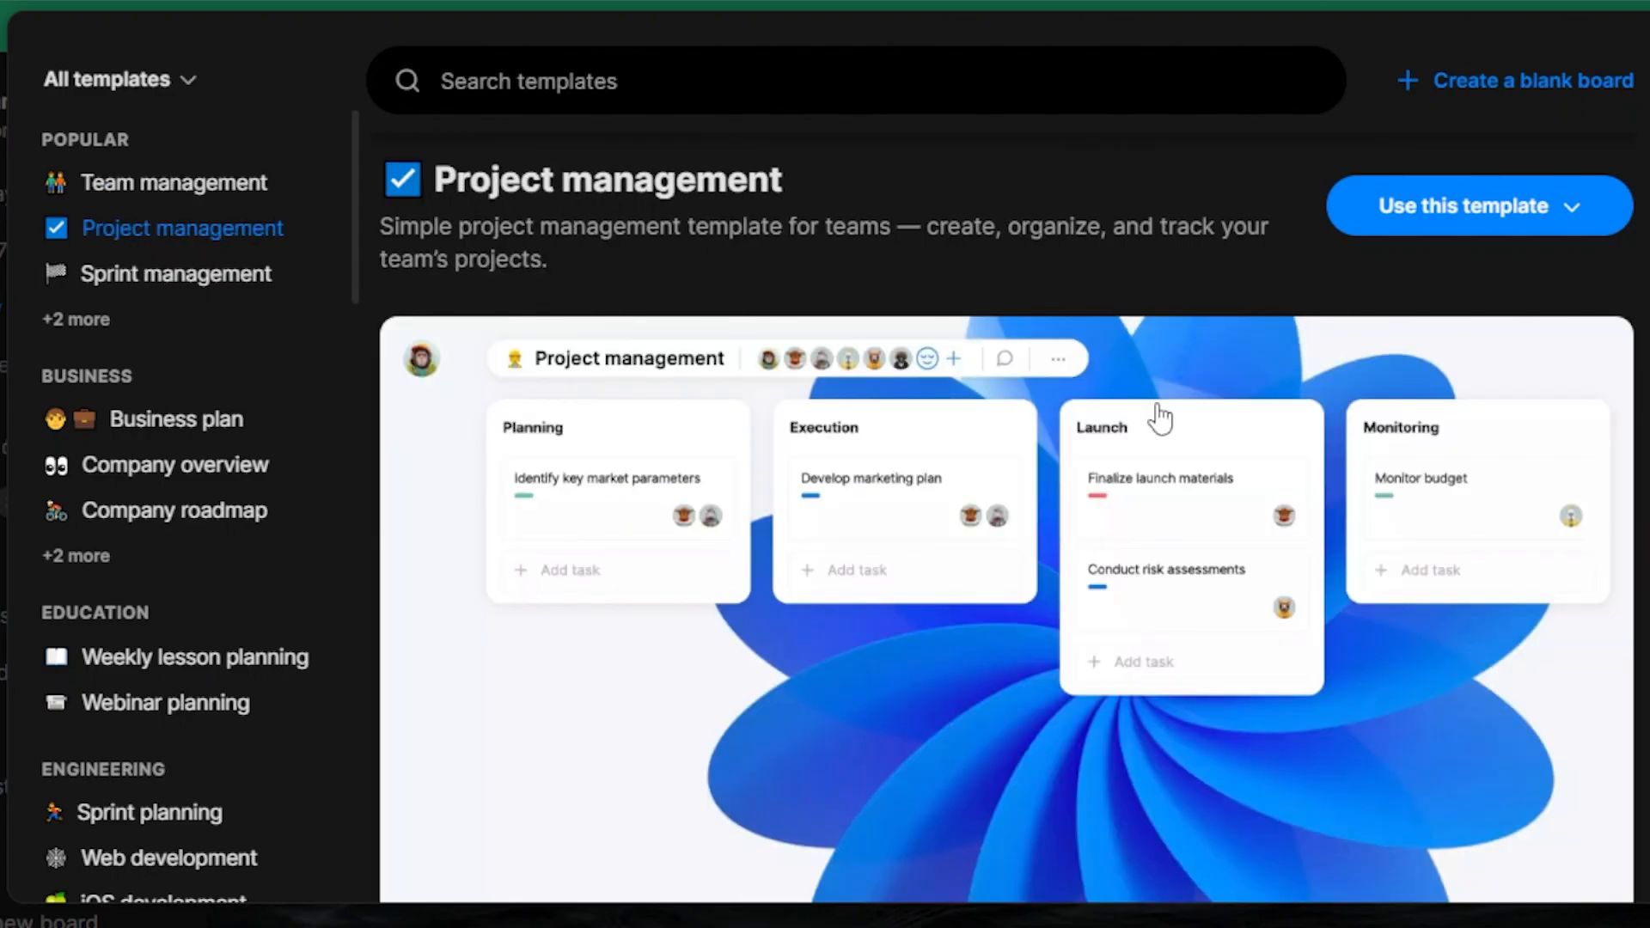
pyautogui.click(1427, 211)
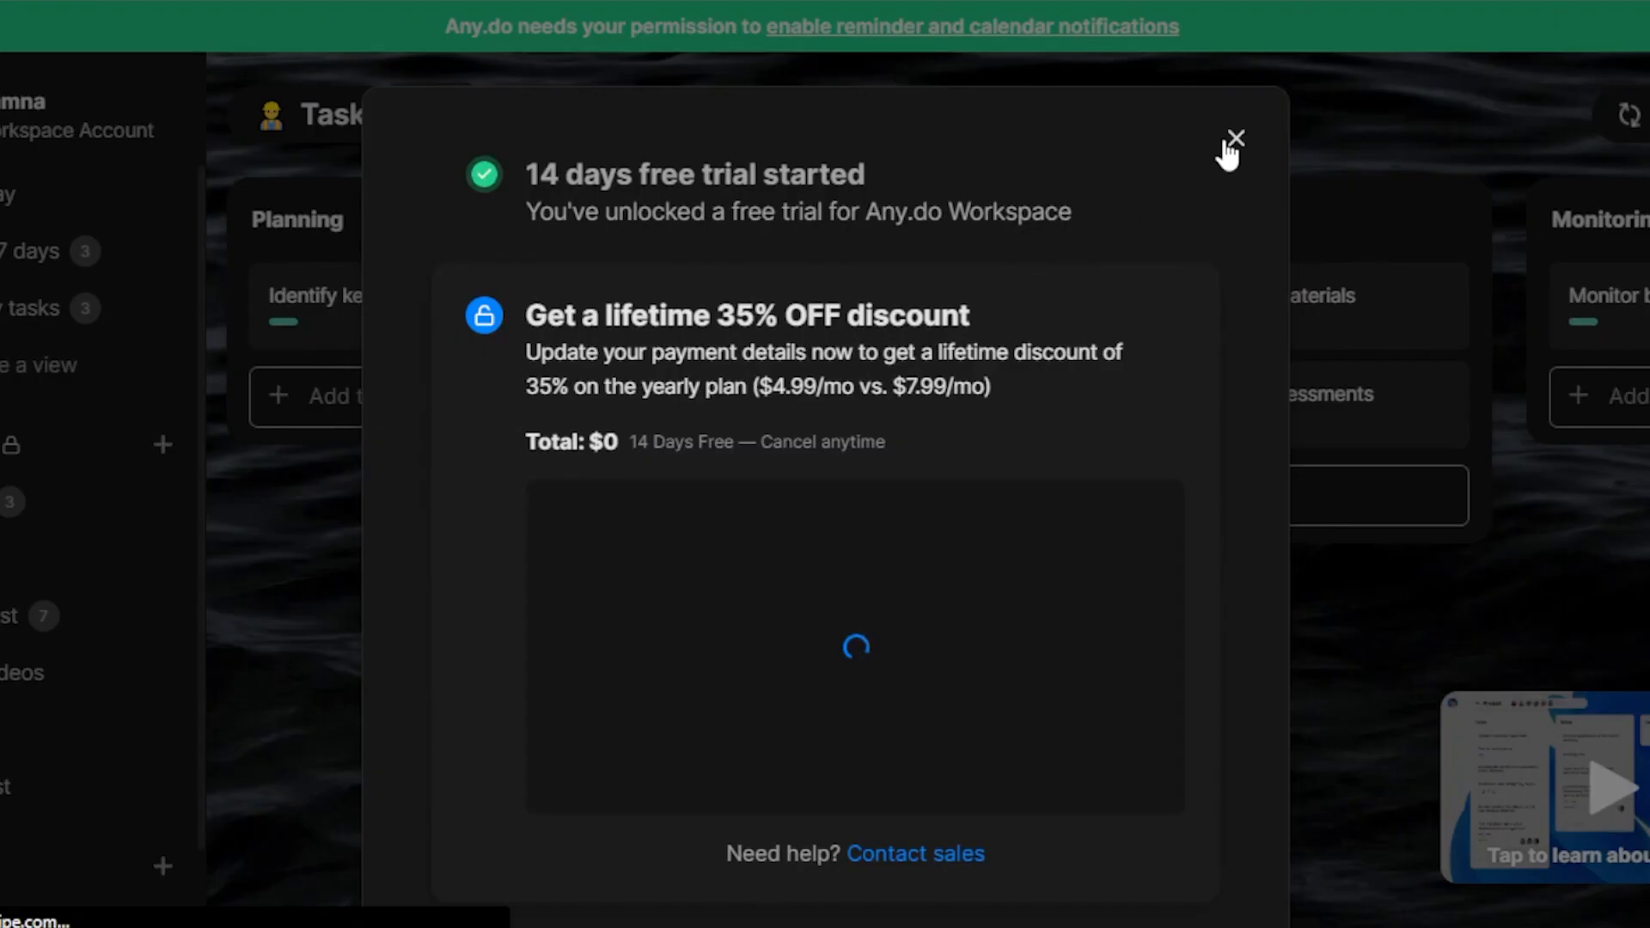
pyautogui.click(1238, 142)
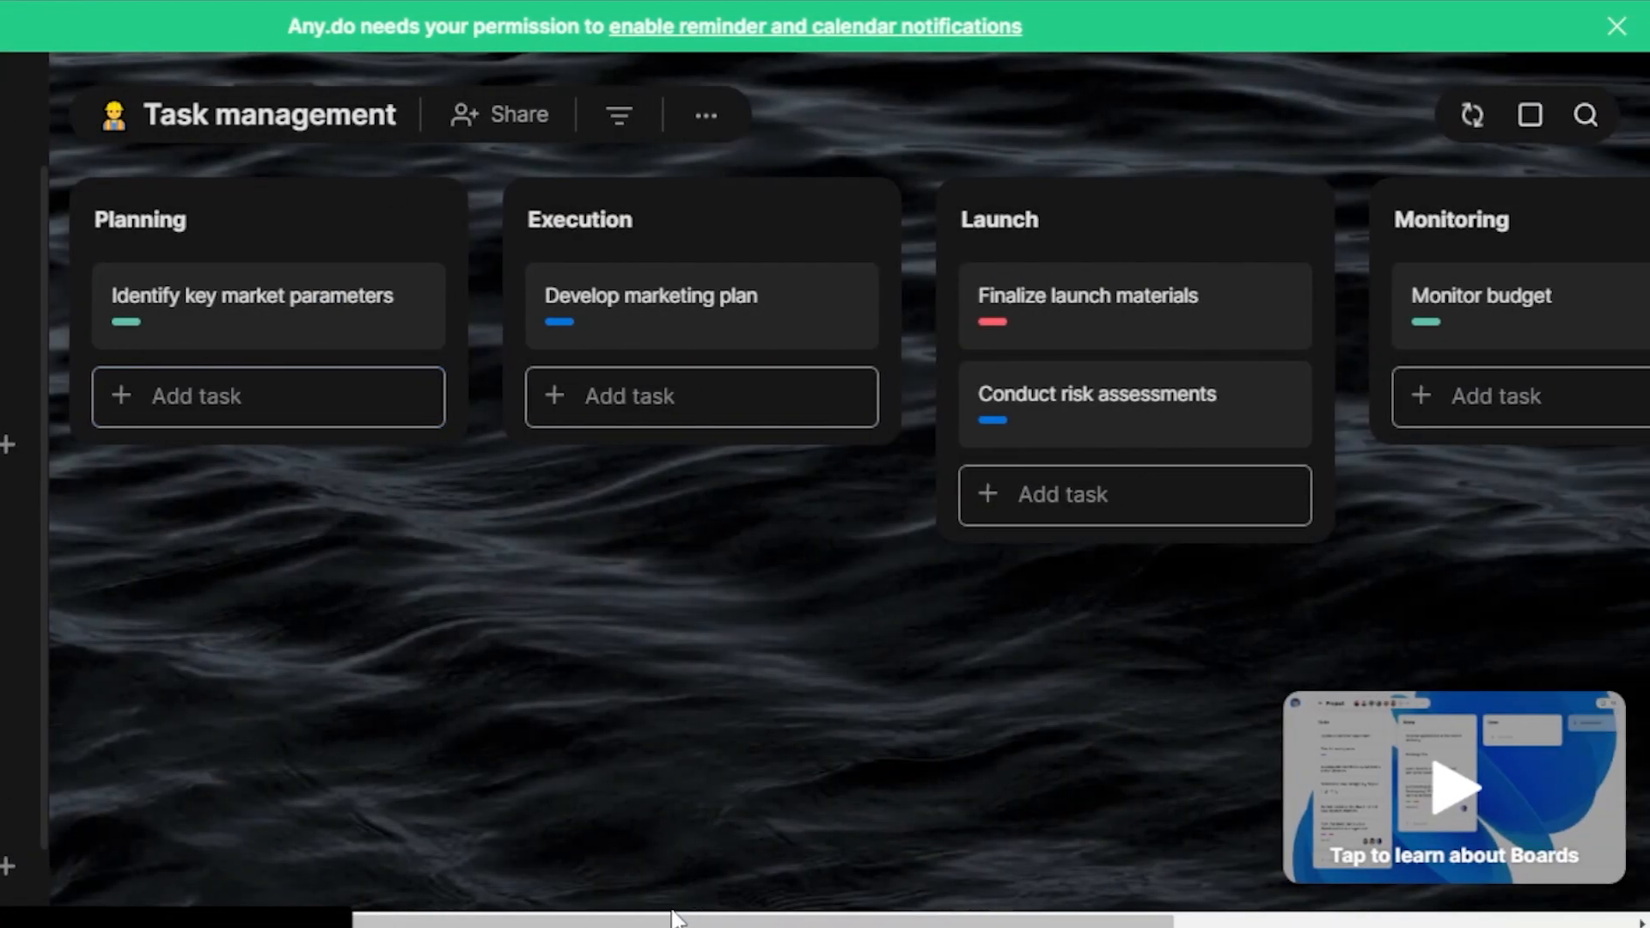
# - Look over the Task management board's sections and the additional board options
pyautogui.moveTo(827, 922); pyautogui.dragTo(927, 918)
pyautogui.moveTo(769, 920); pyautogui.dragTo(520, 923)
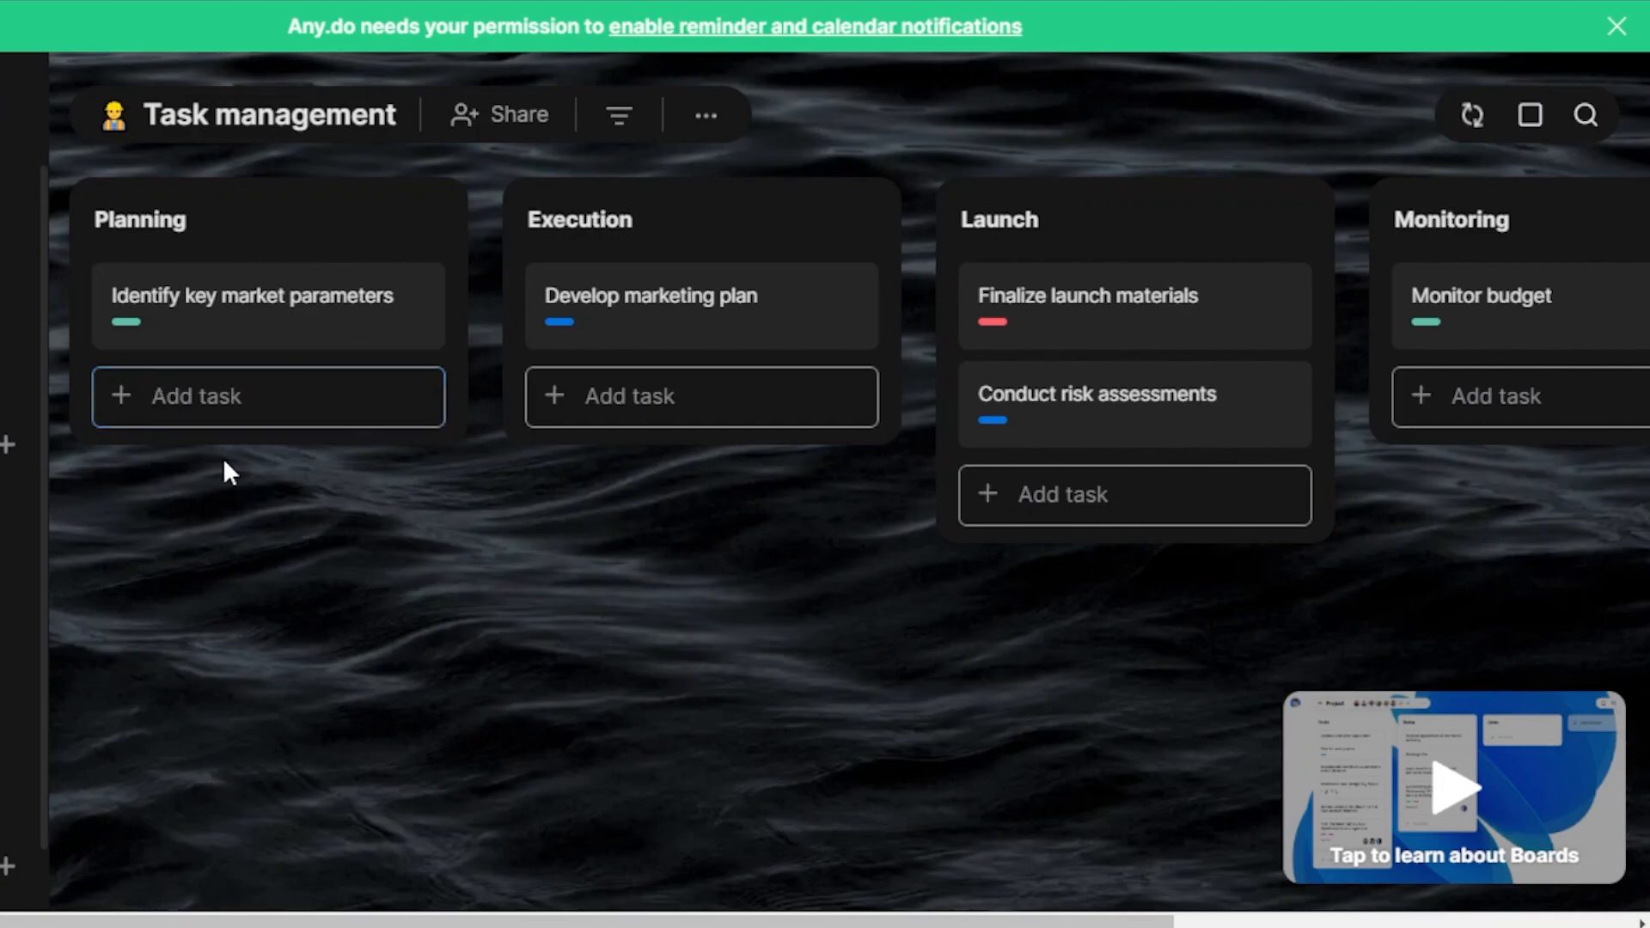
pyautogui.moveTo(755, 918); pyautogui.dragTo(942, 920)
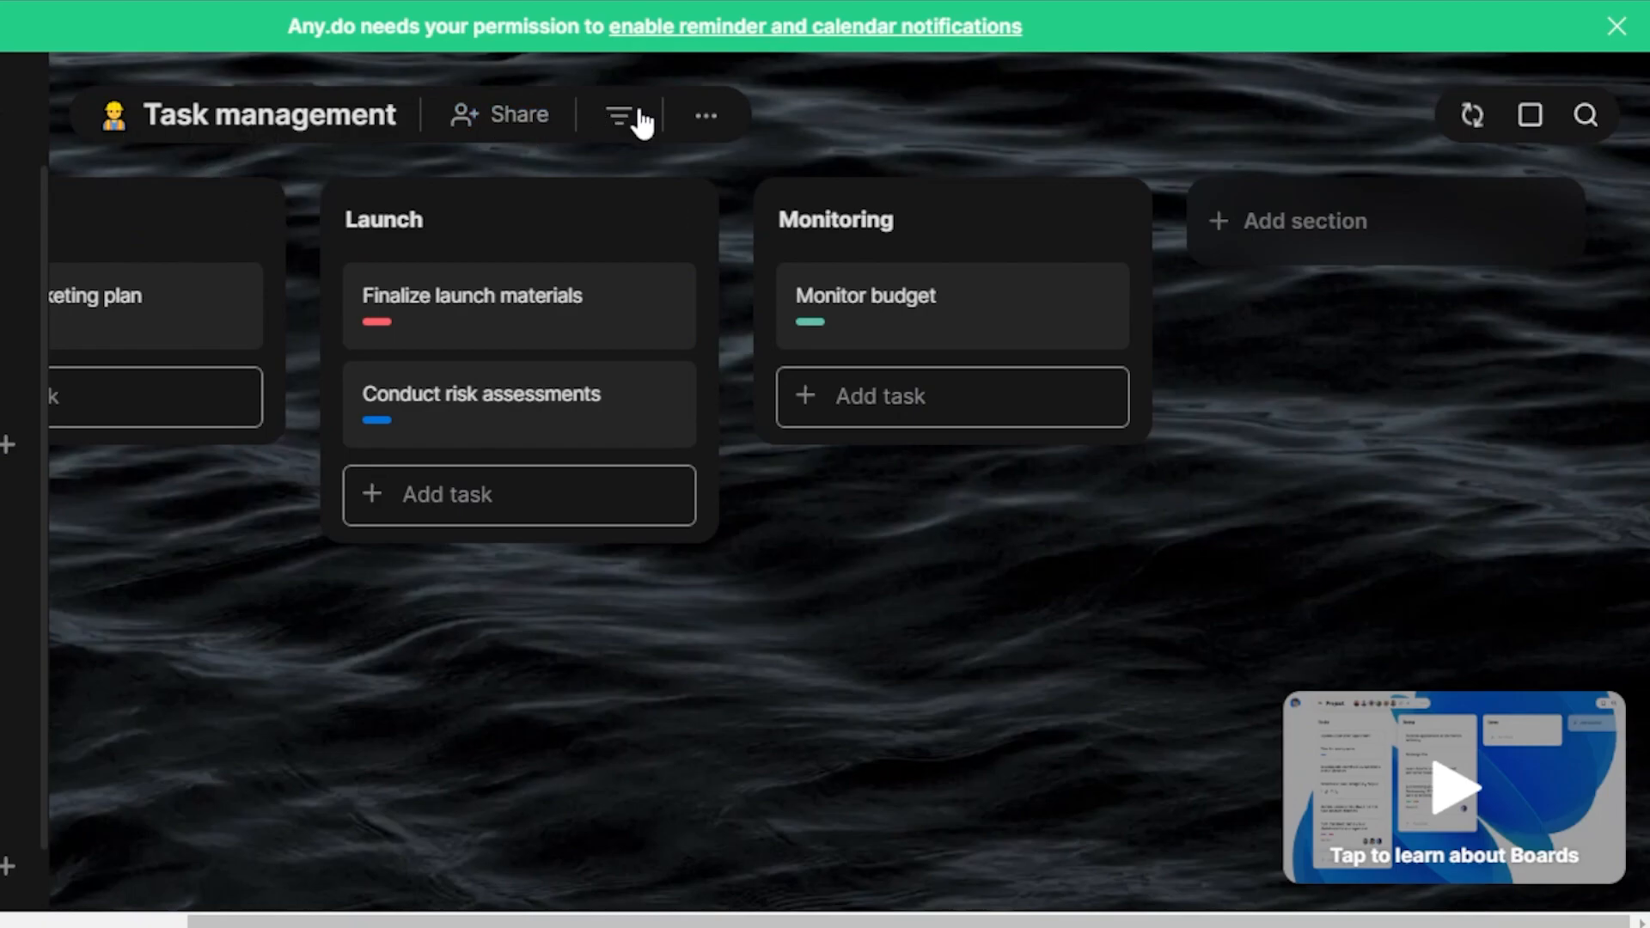
pyautogui.click(710, 121)
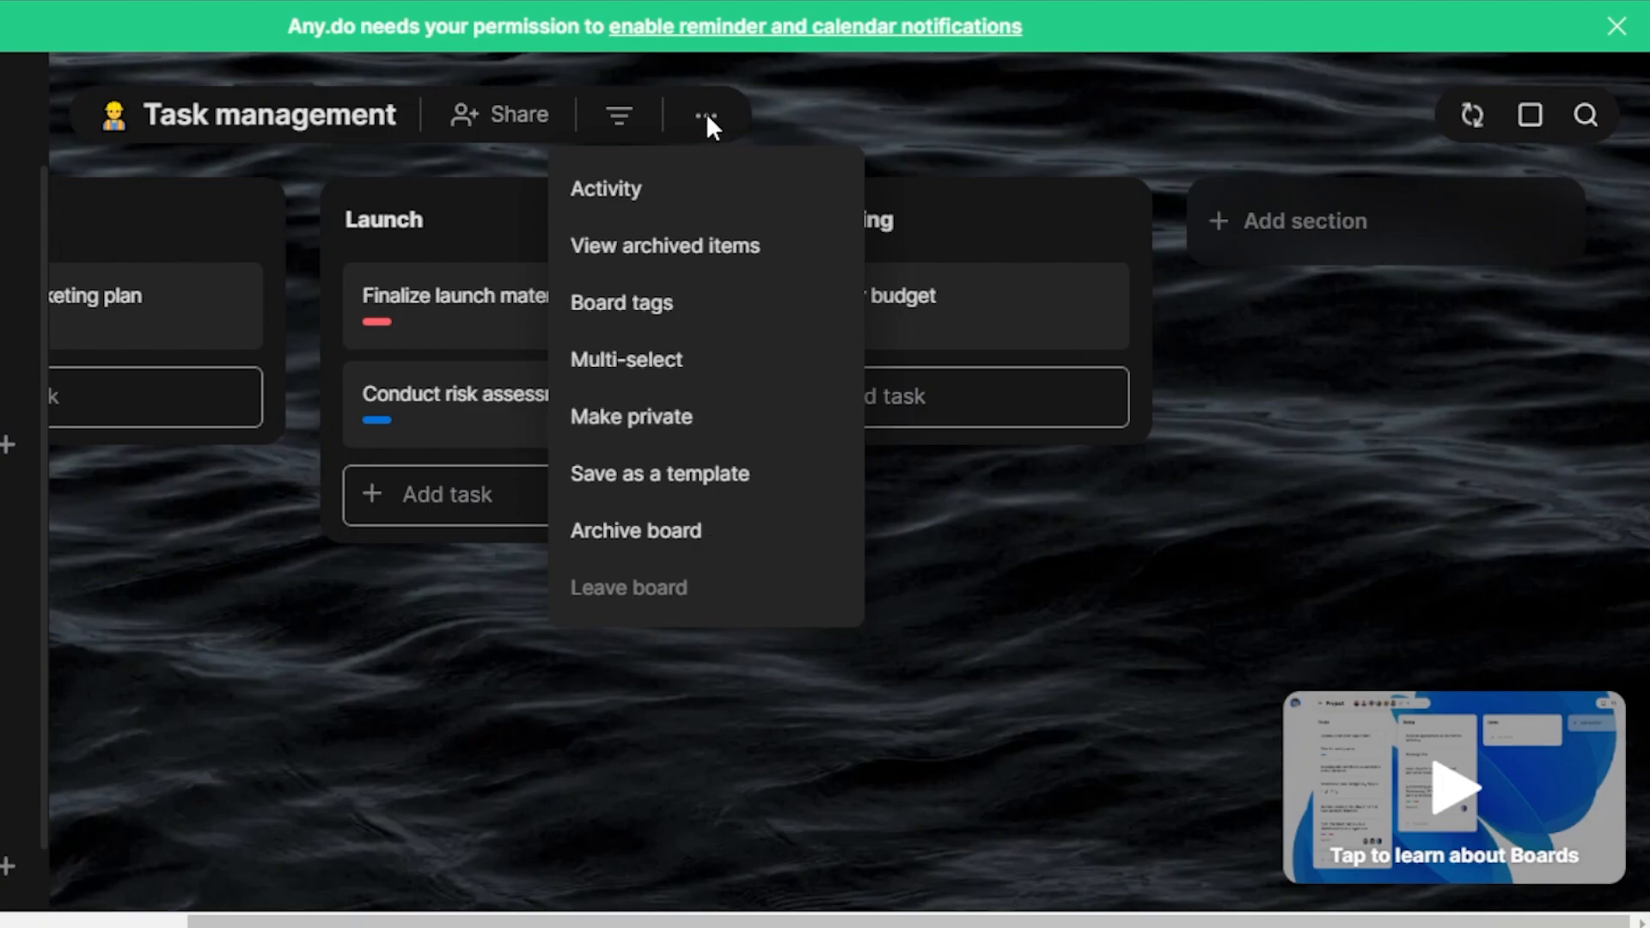
pyautogui.click(575, 689)
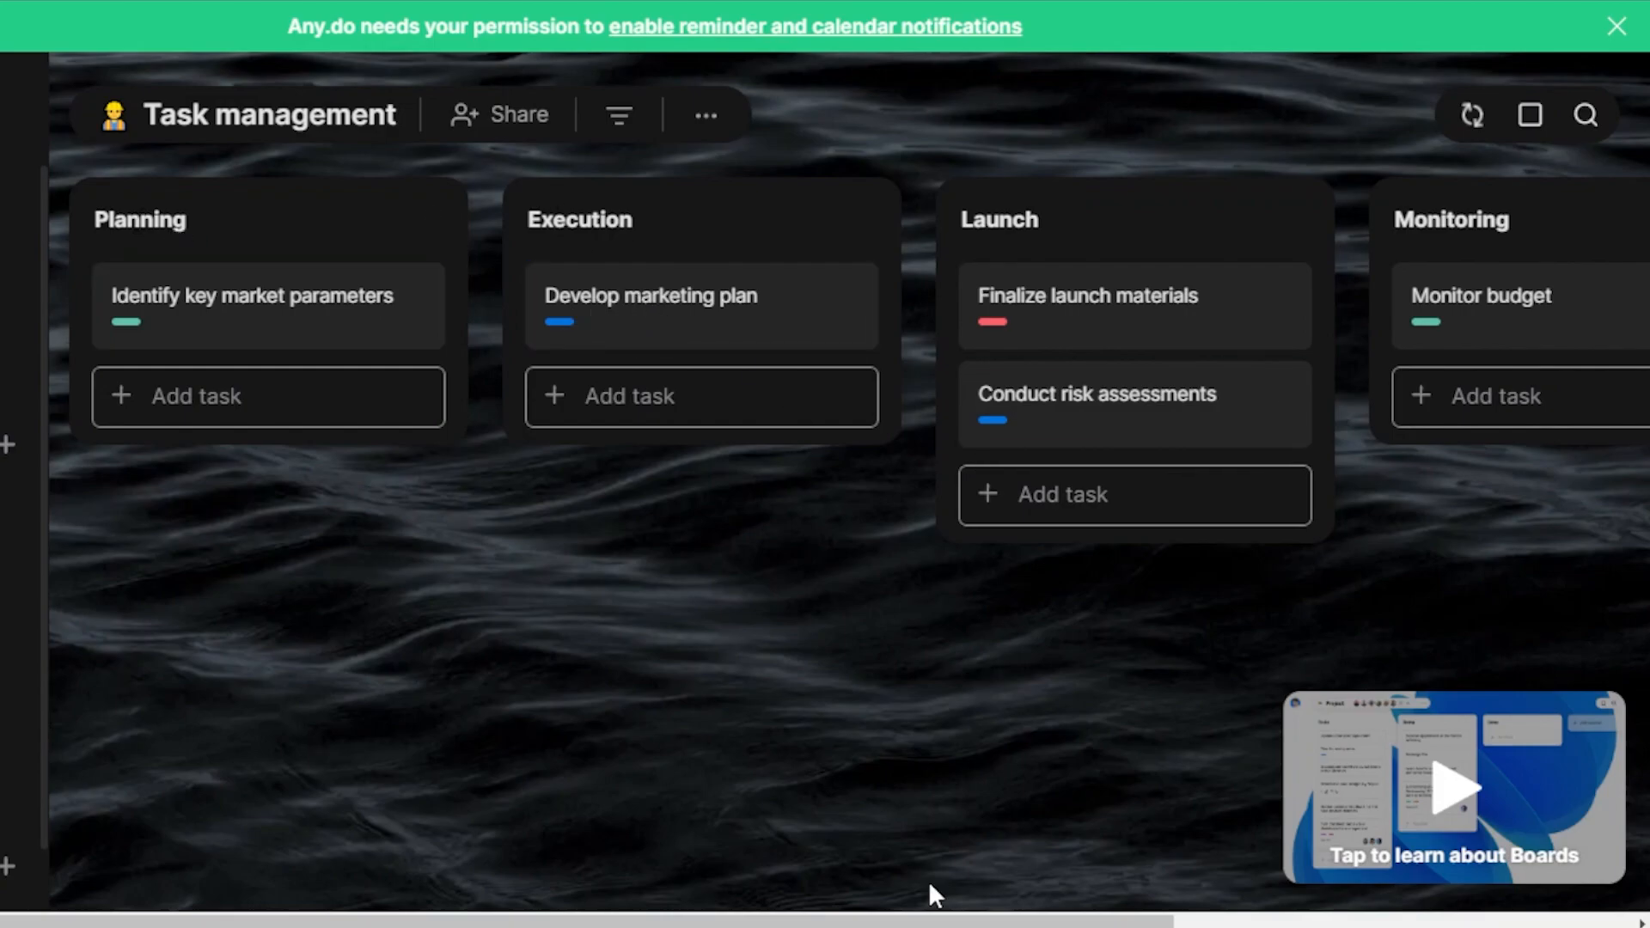
# - Add a section titled "Completed" after the Monitoring section of the board
pyautogui.hscroll(5, 927, 924)
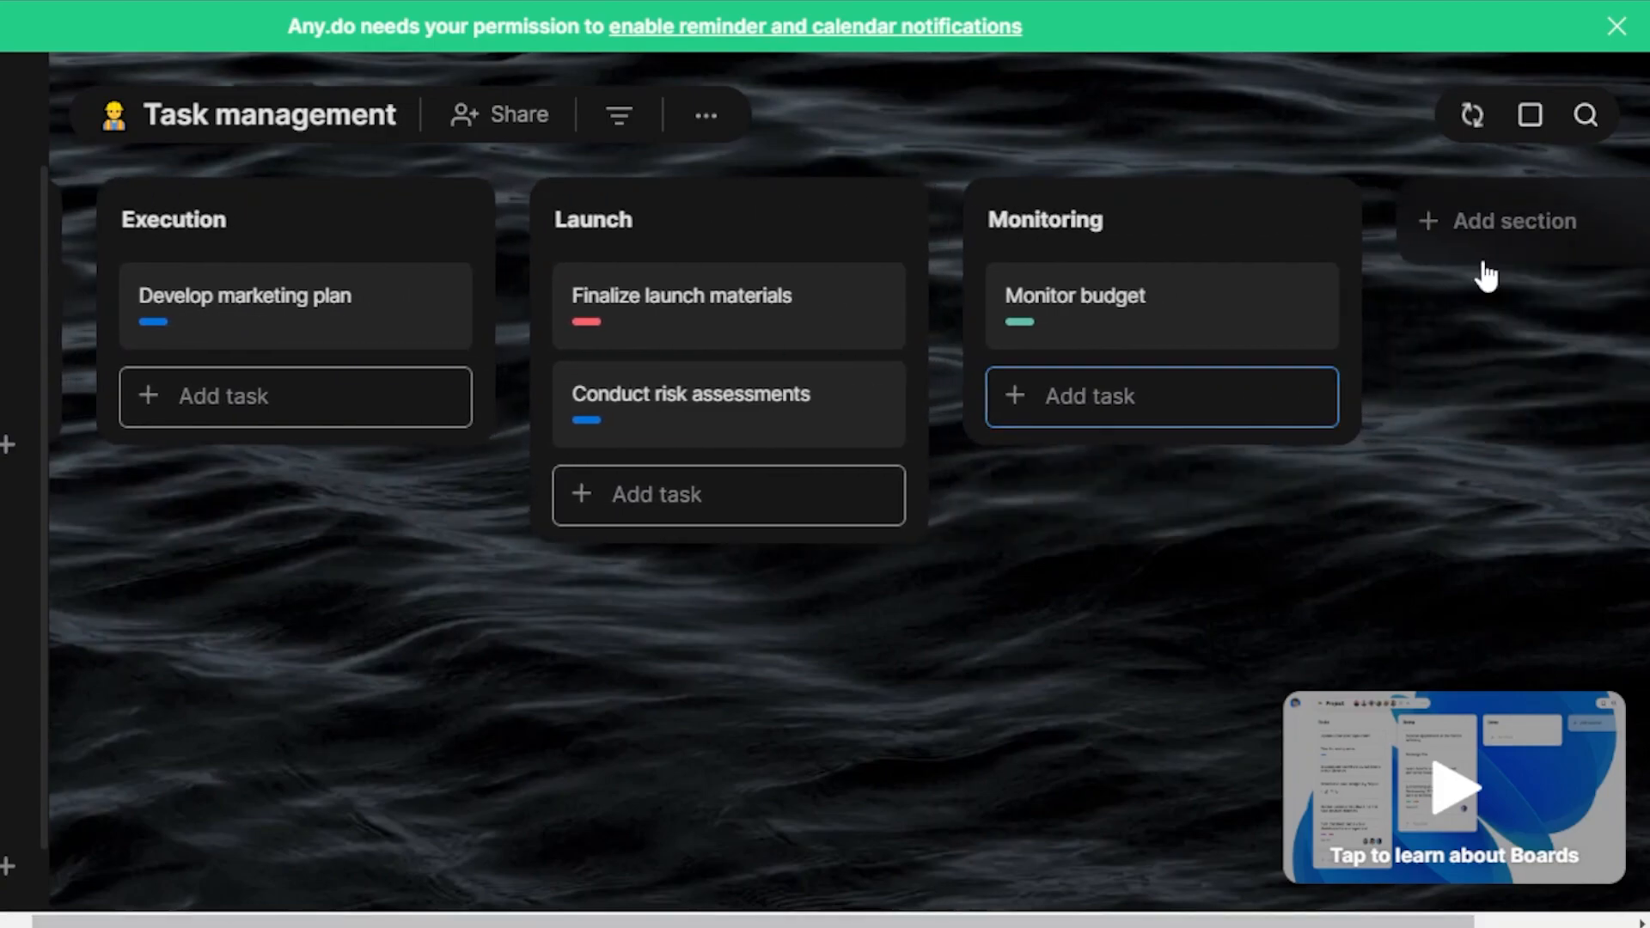
pyautogui.click(1485, 251)
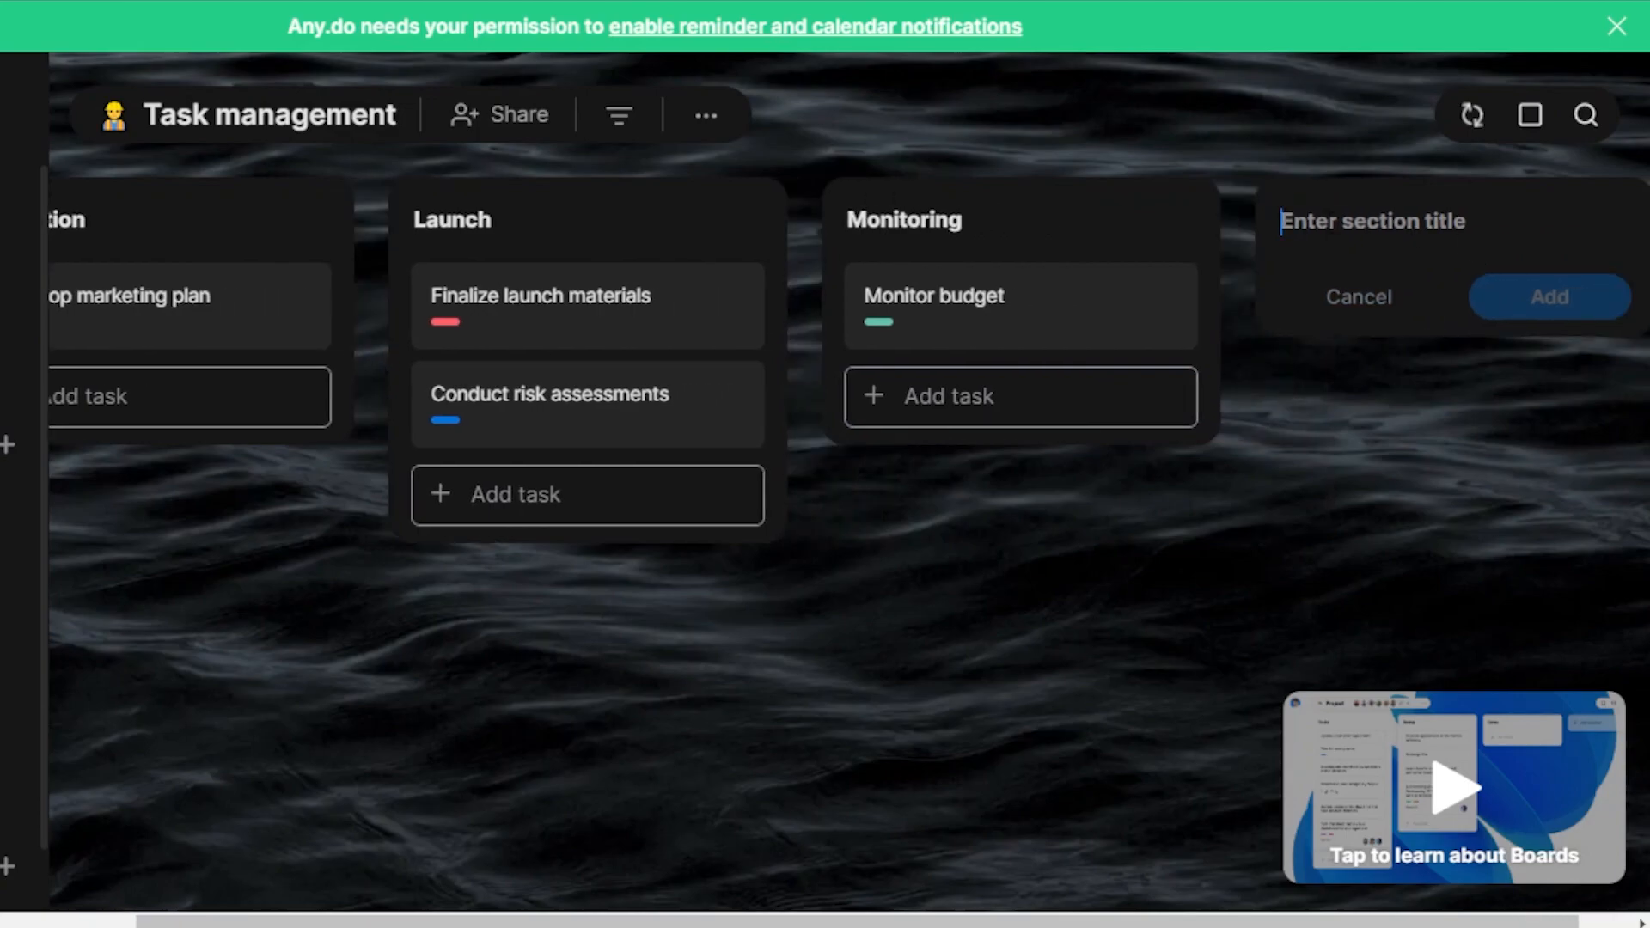
pyautogui.write('Completed')
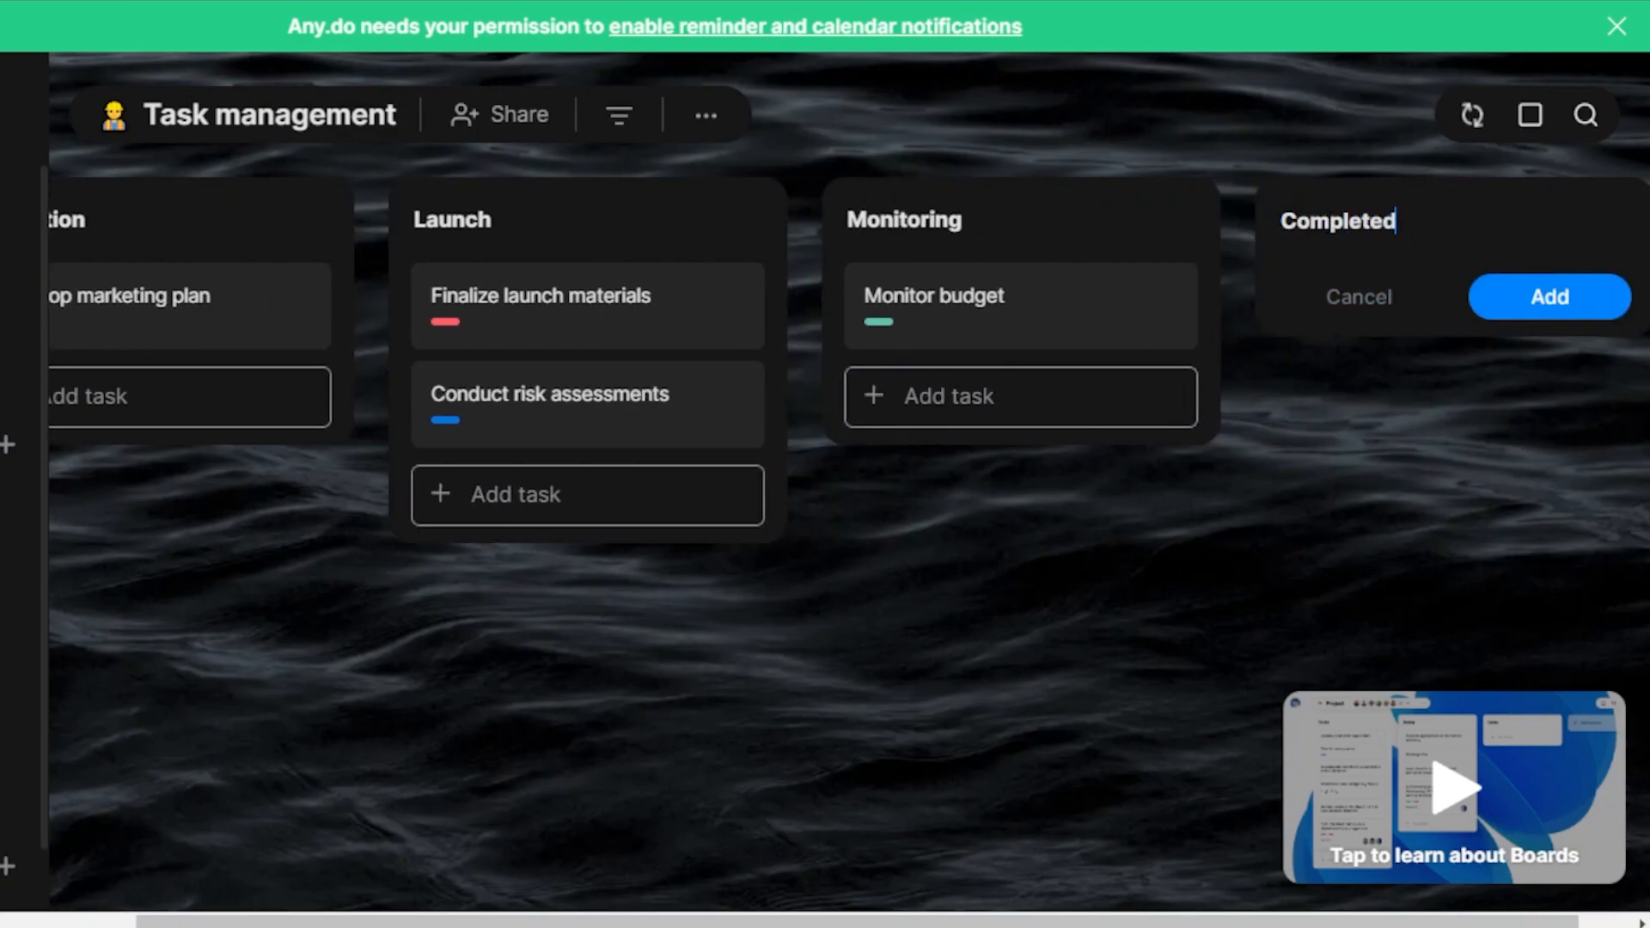
pyautogui.press('Return')
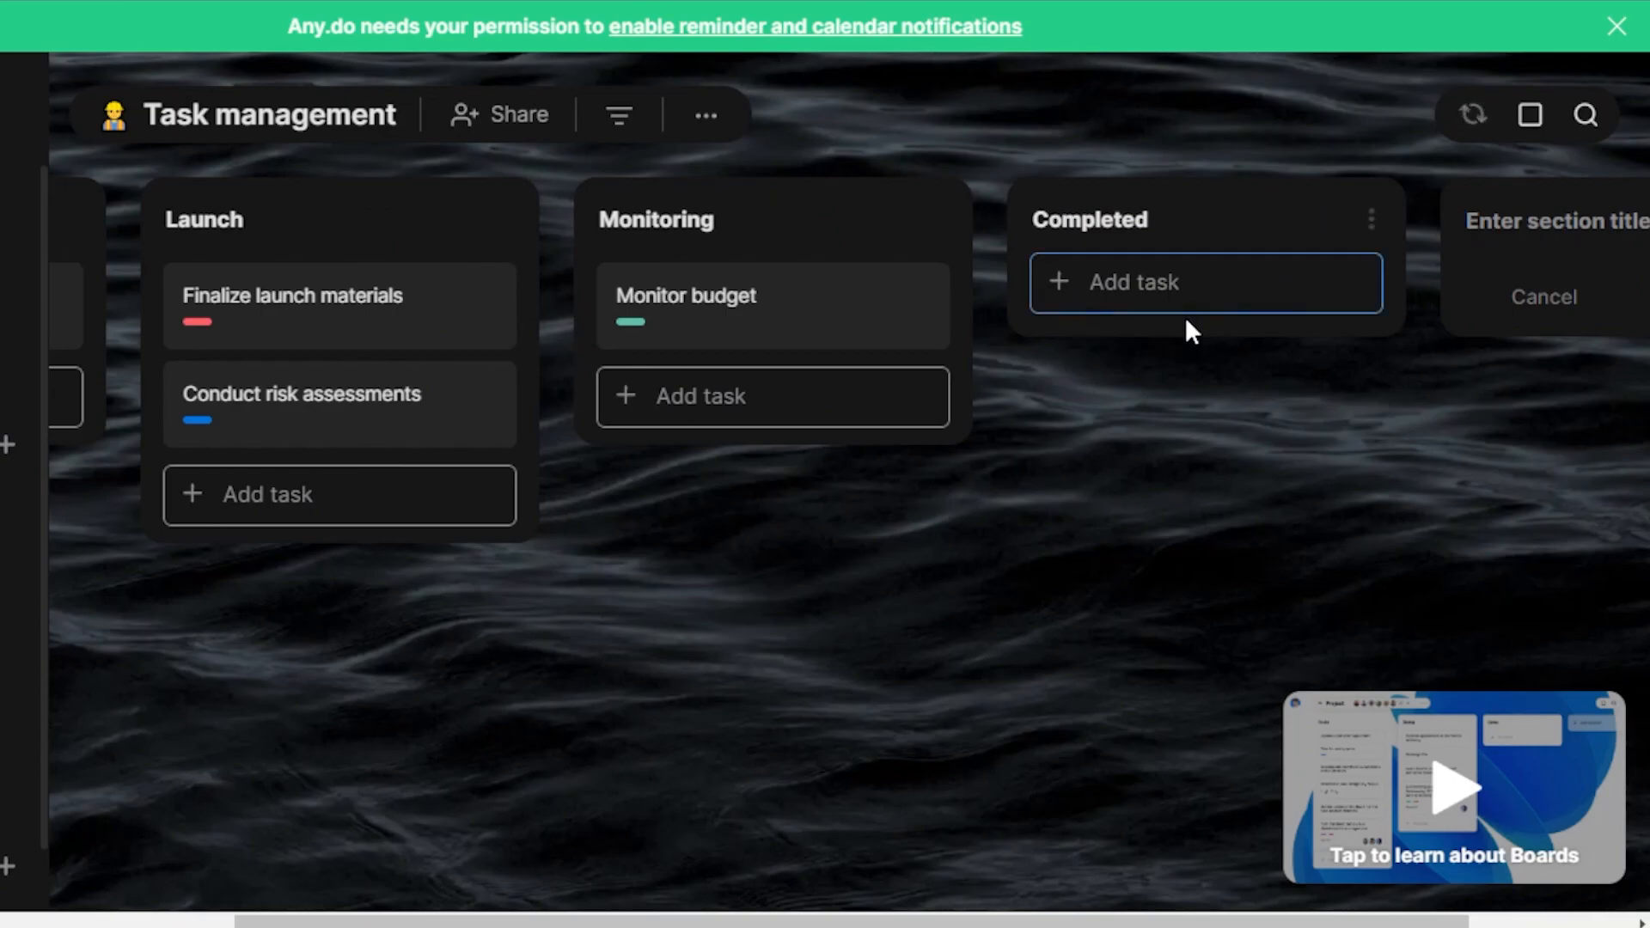
# - Add a task titled "marketing pitch" to the Planning section of the board
pyautogui.moveTo(941, 918); pyautogui.dragTo(387, 911)
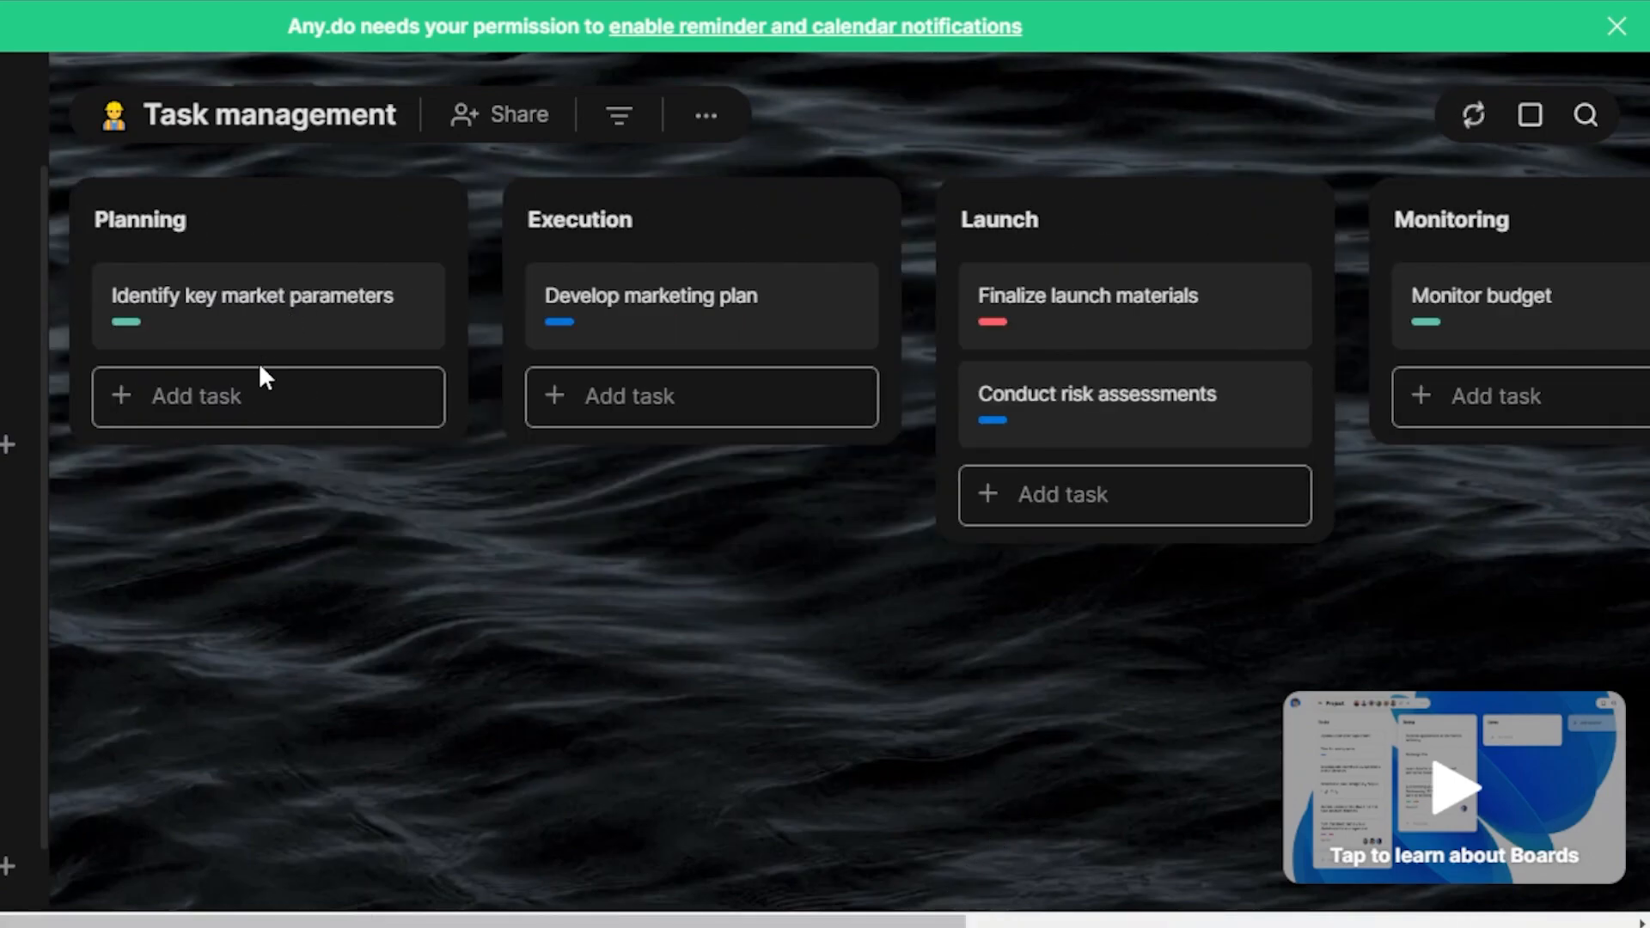
pyautogui.click(254, 402)
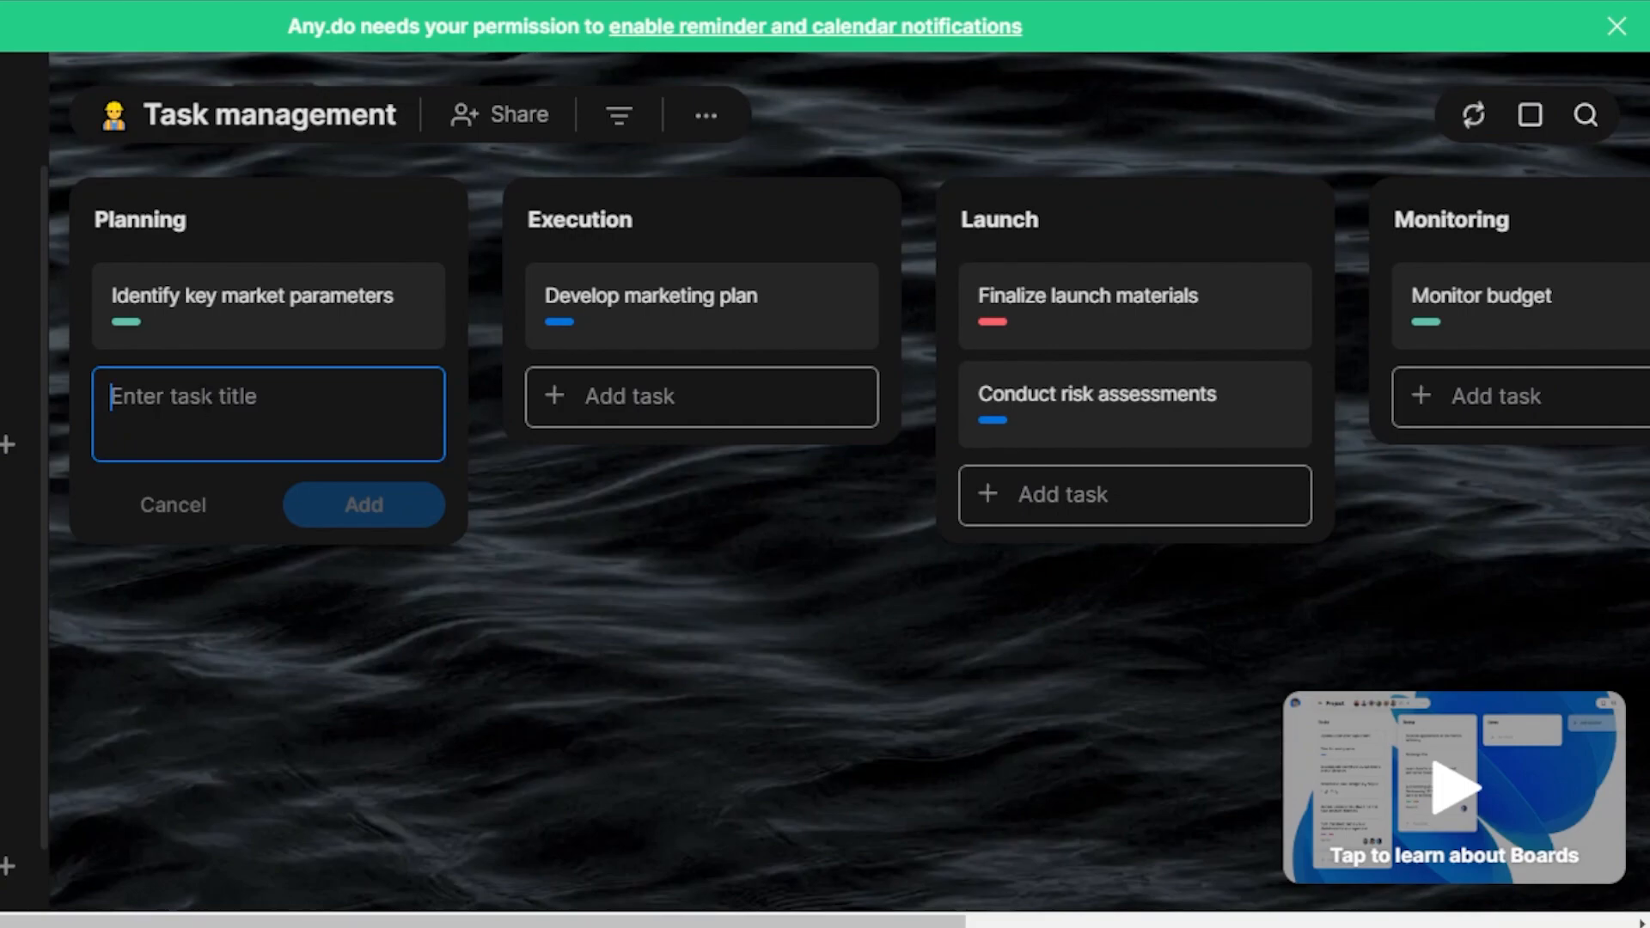
pyautogui.write('marke')
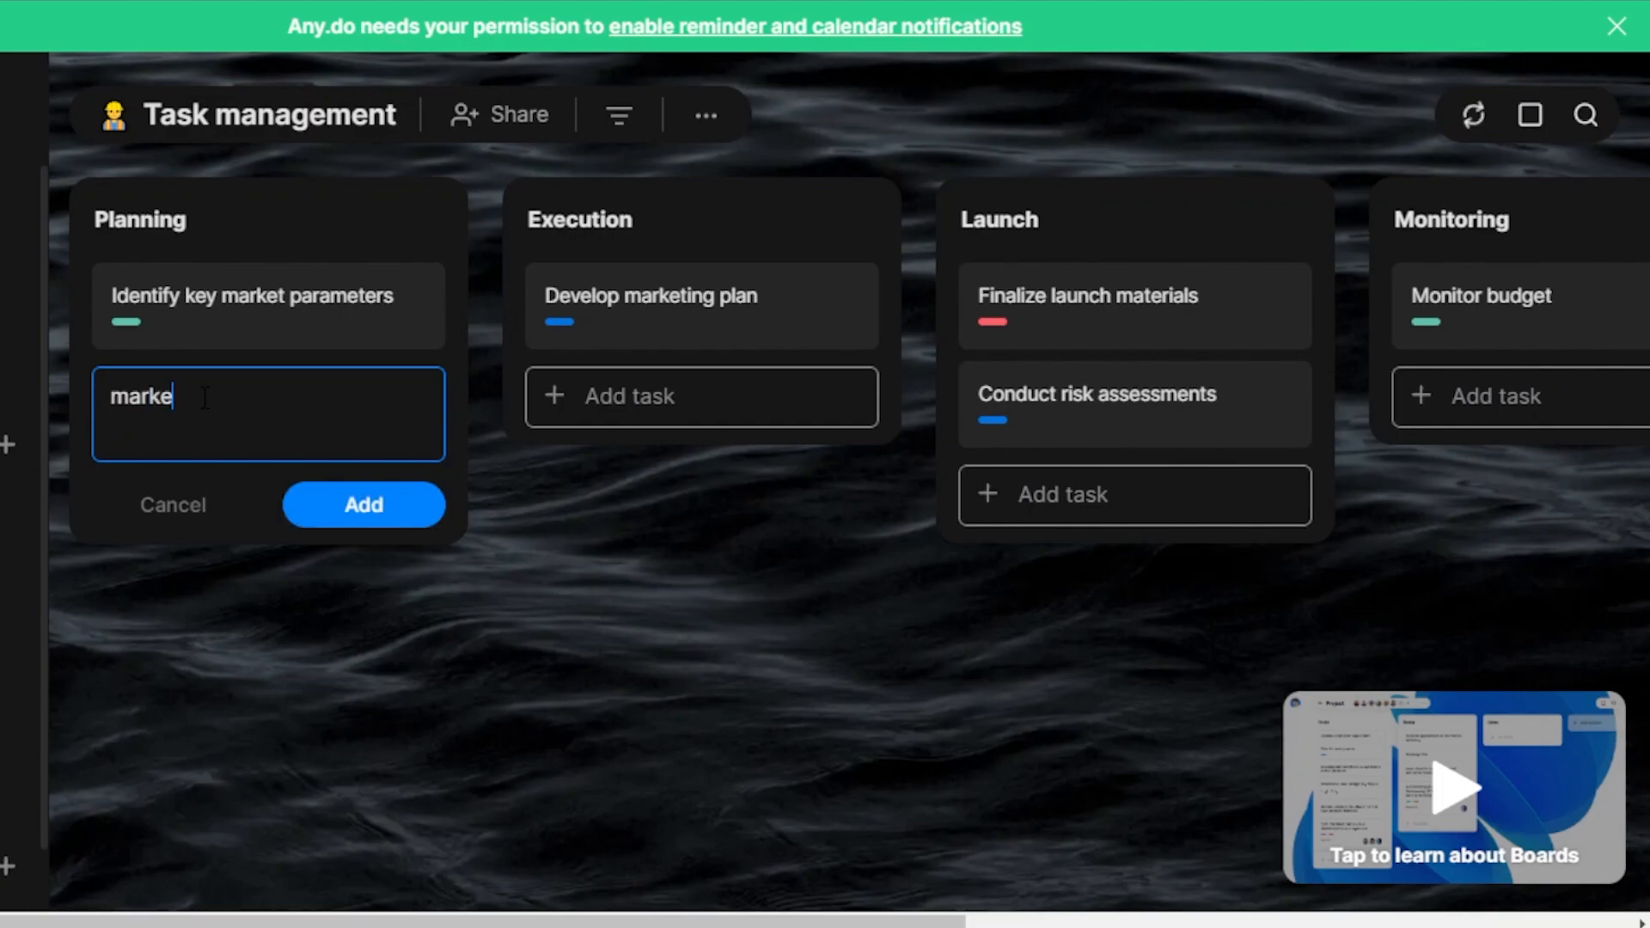
pyautogui.write('ting pitch')
pyautogui.press('Return')
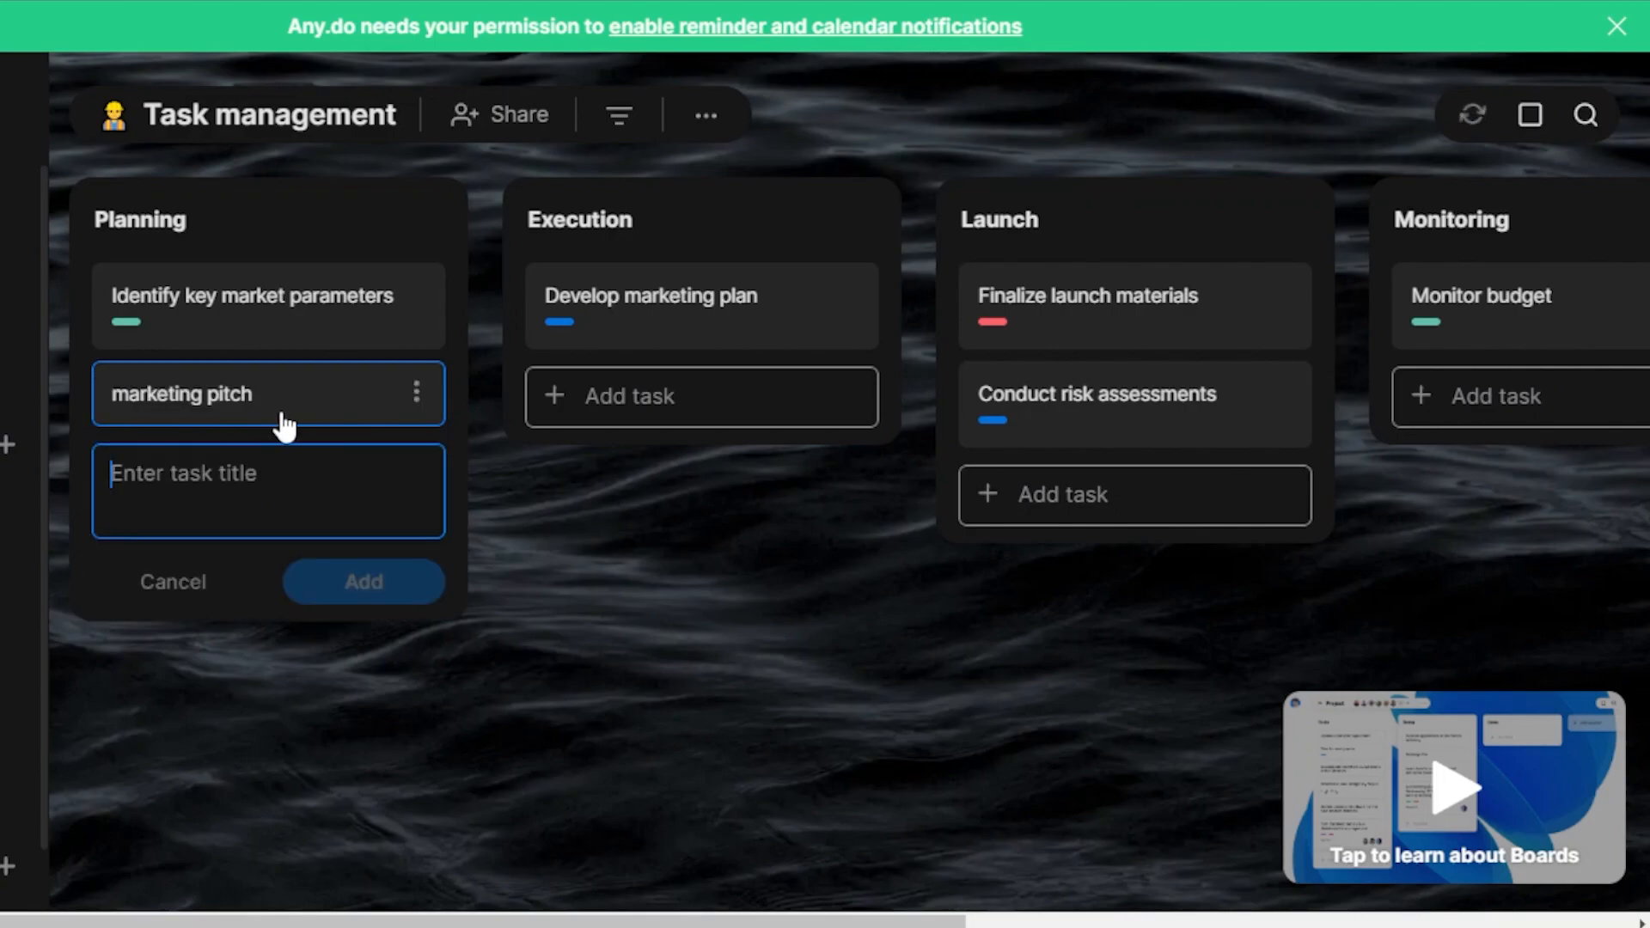
pyautogui.press('Escape')
# - Assign the marketing pitch task to the workspace's listed member and set its due date to Feb 13, 2023
pyautogui.click(281, 412)
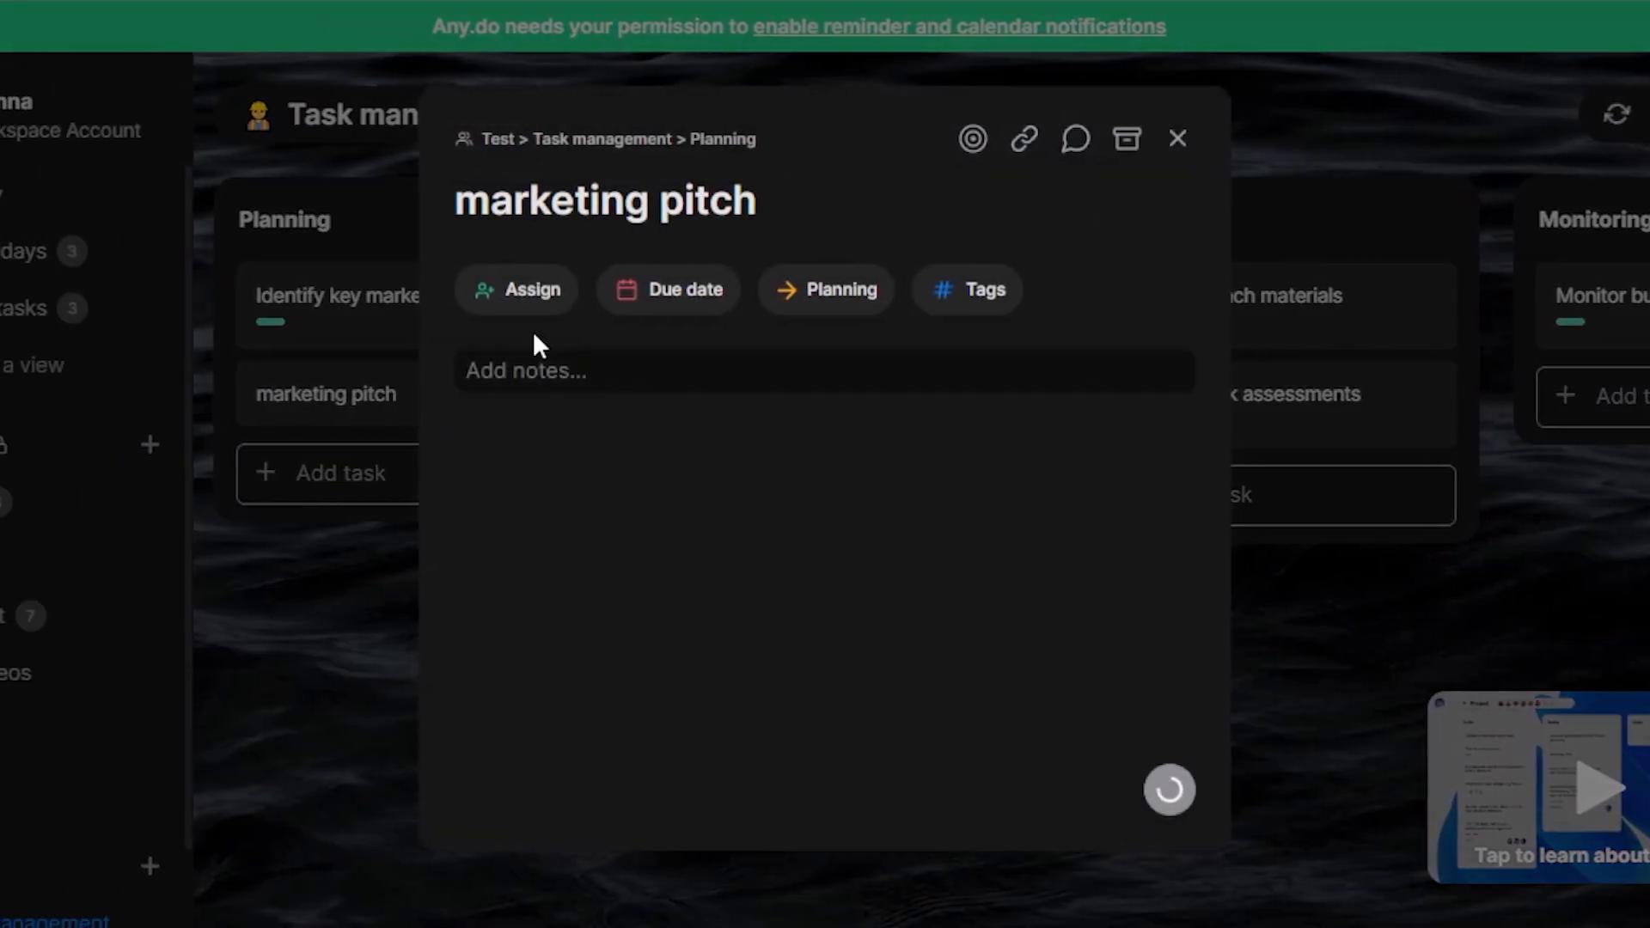
pyautogui.click(524, 295)
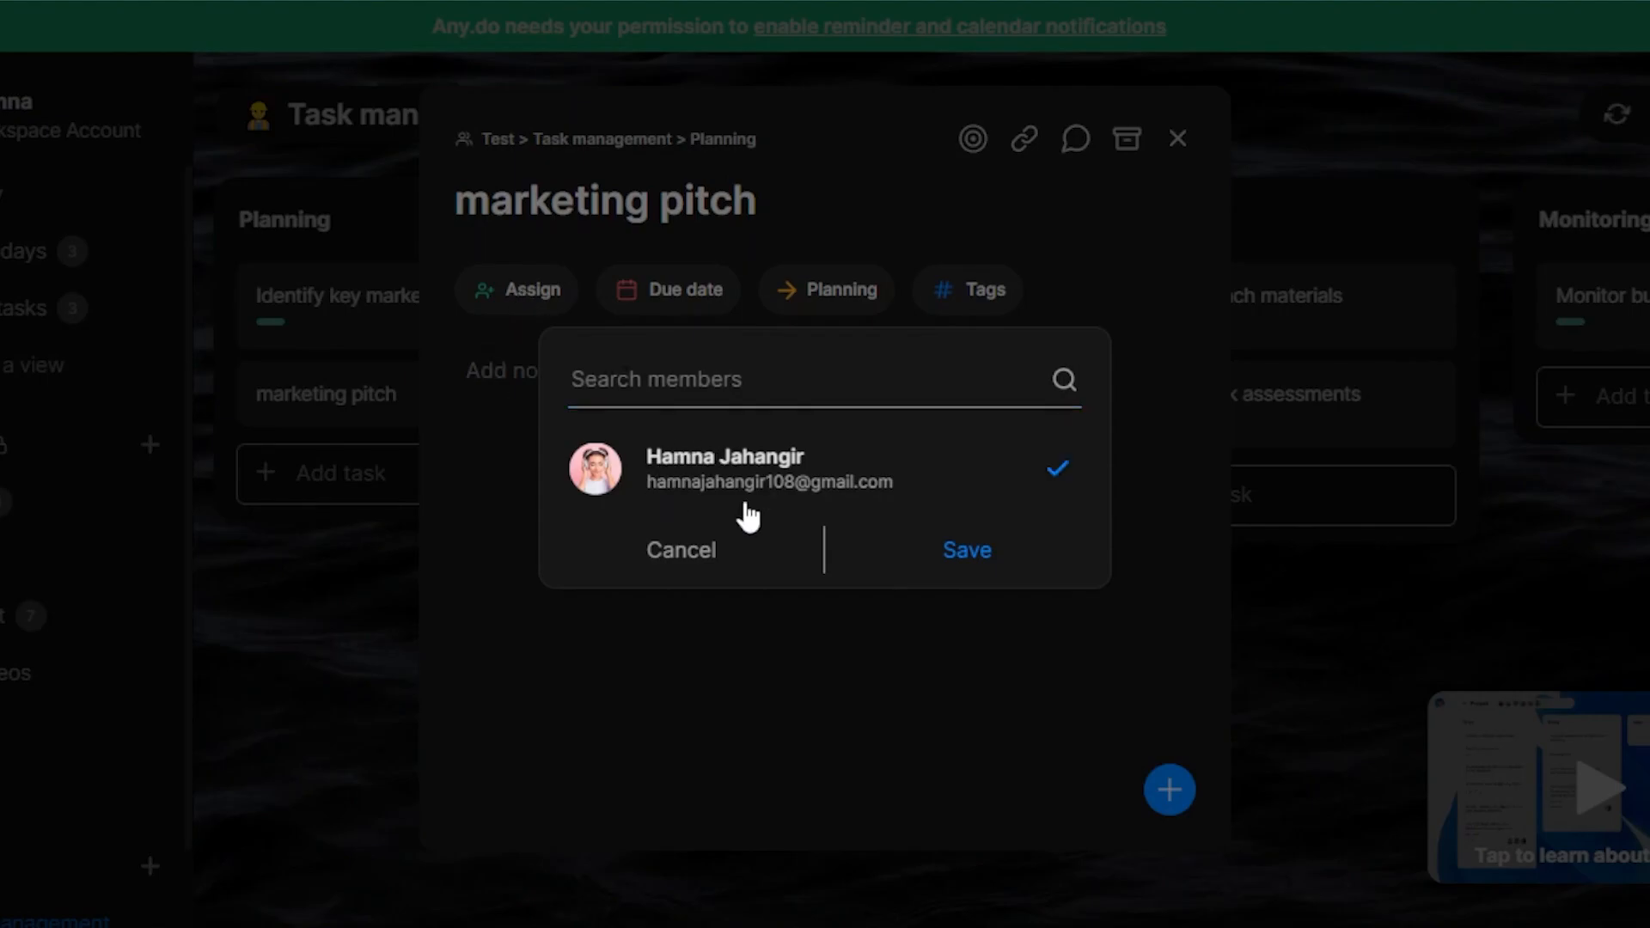
pyautogui.click(970, 554)
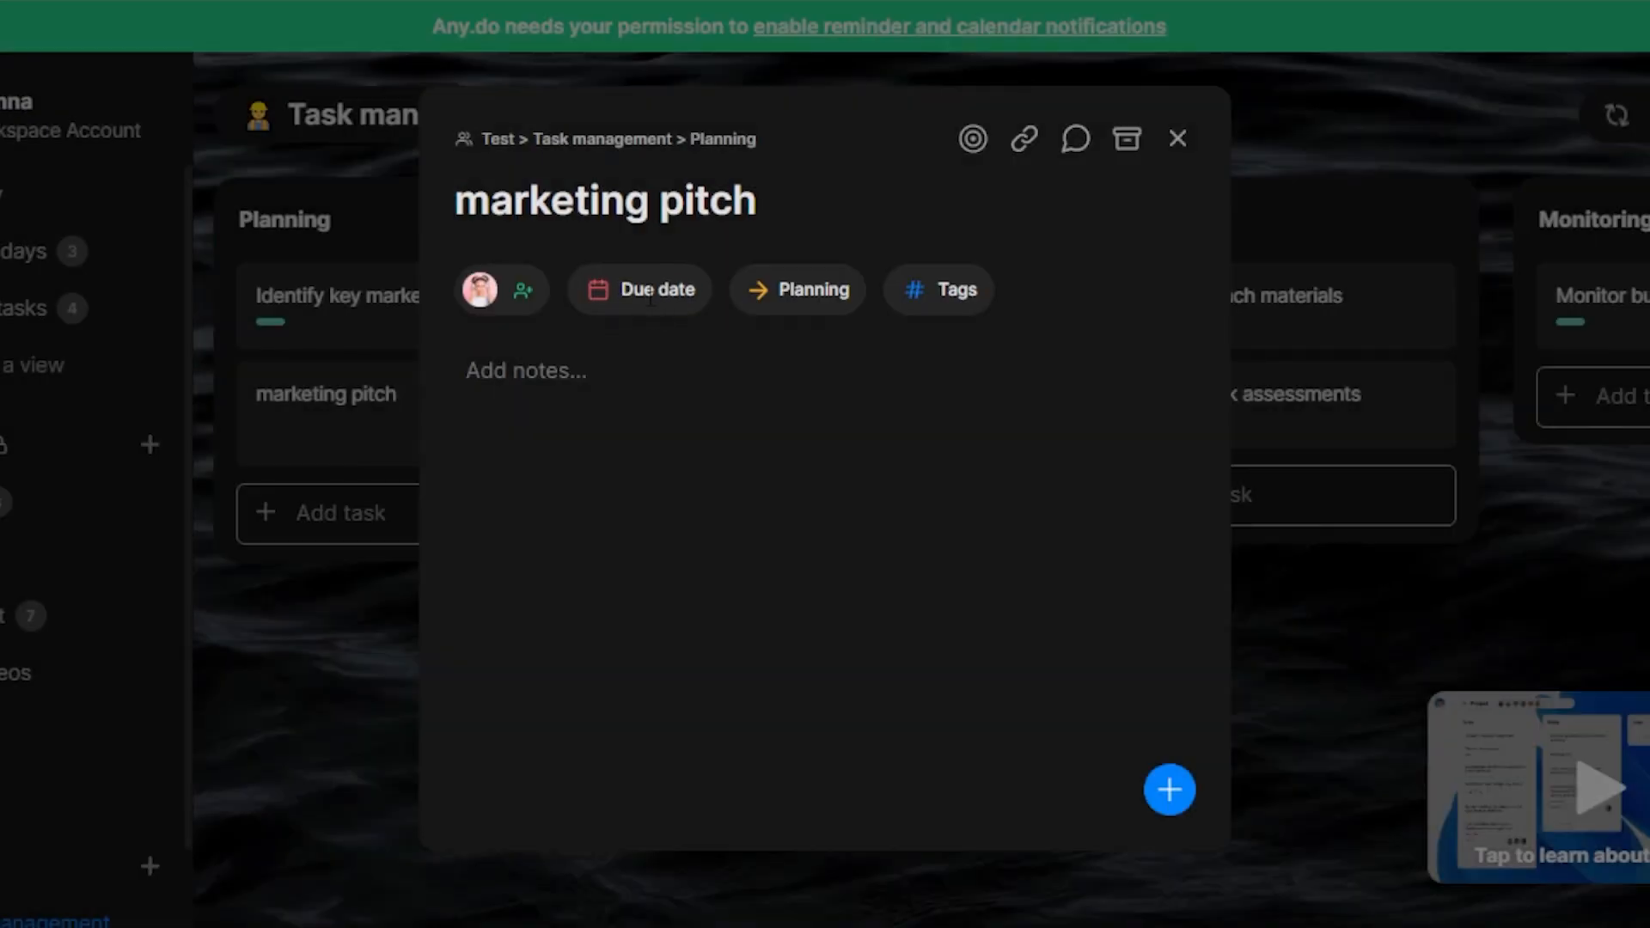
pyautogui.click(651, 301)
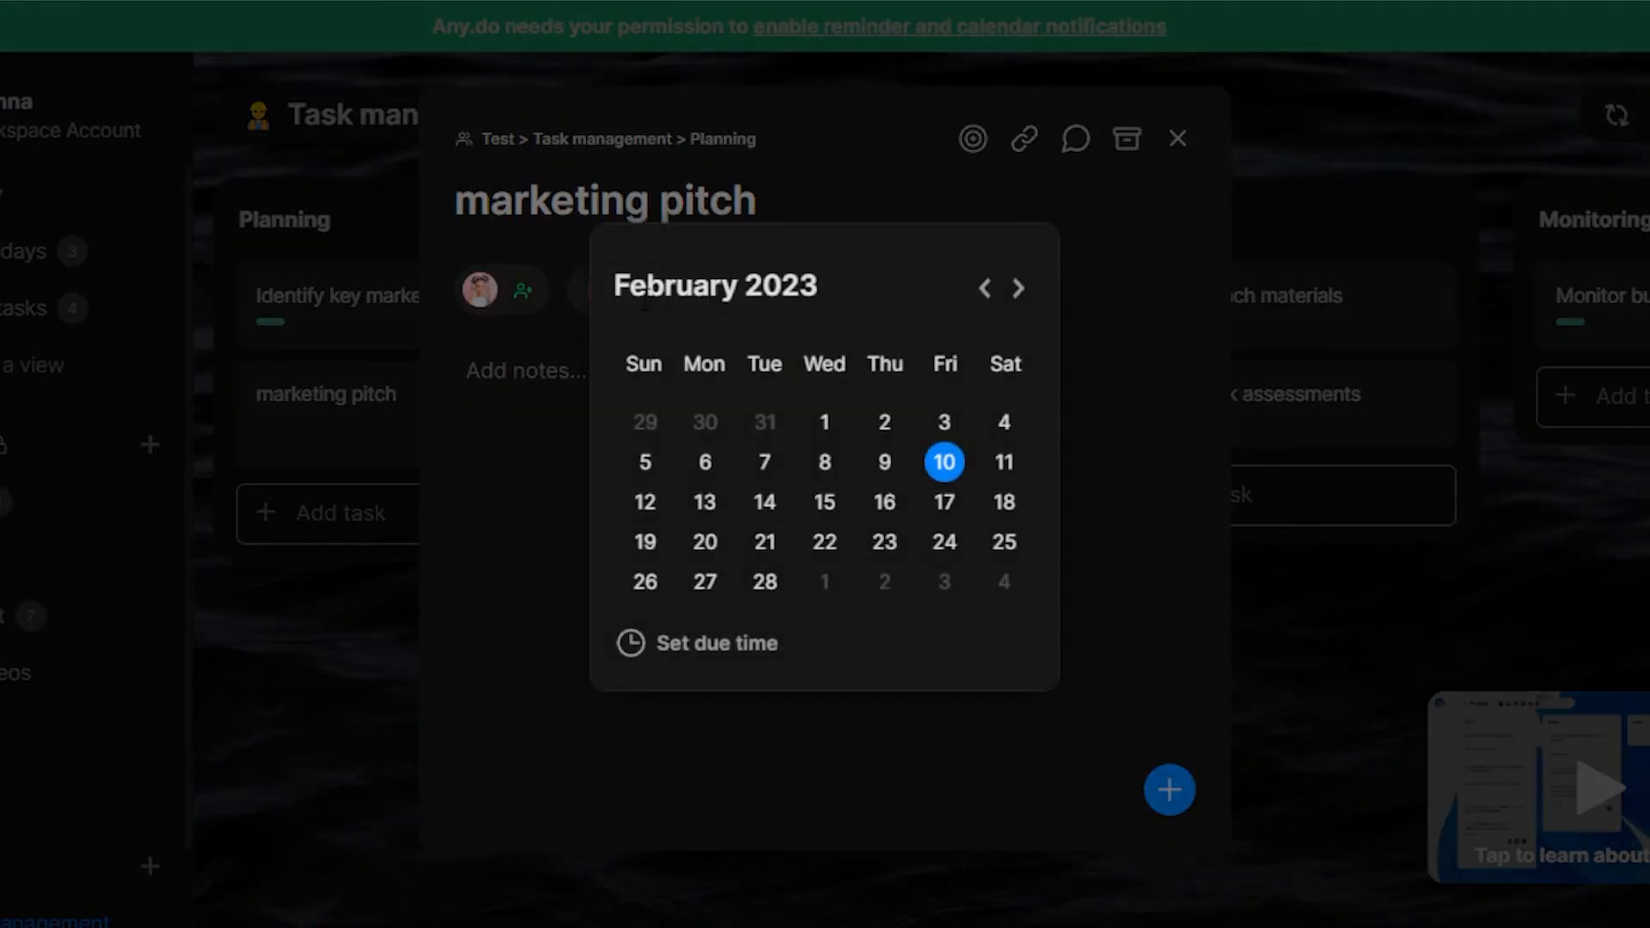
pyautogui.click(705, 504)
pyautogui.click(700, 741)
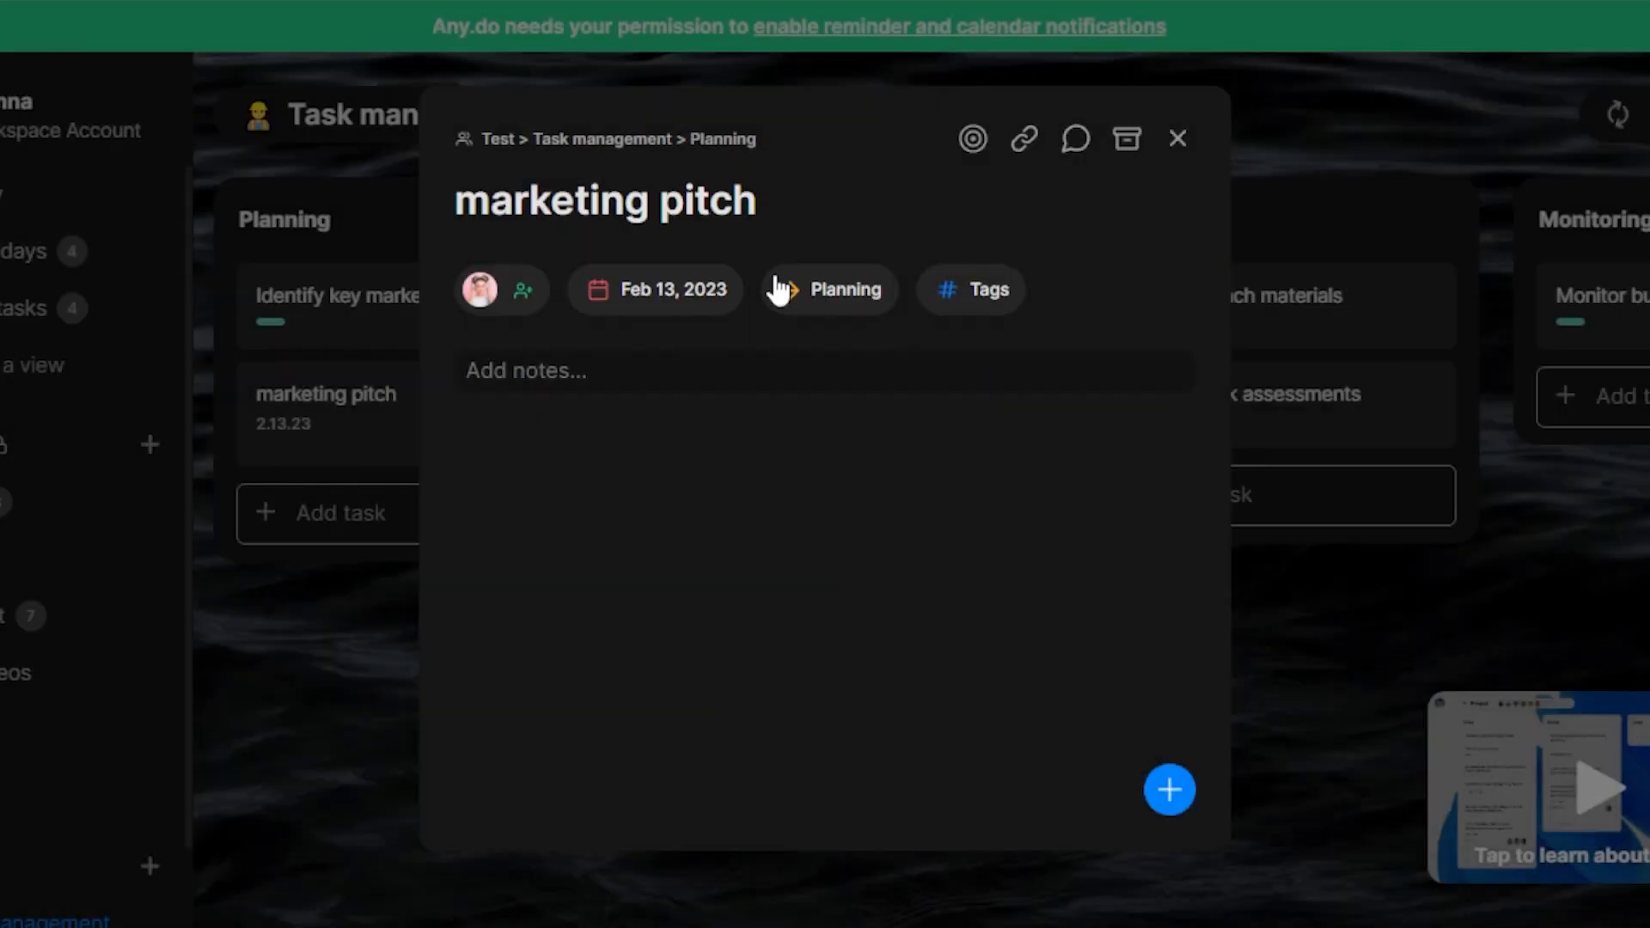
pyautogui.click(845, 289)
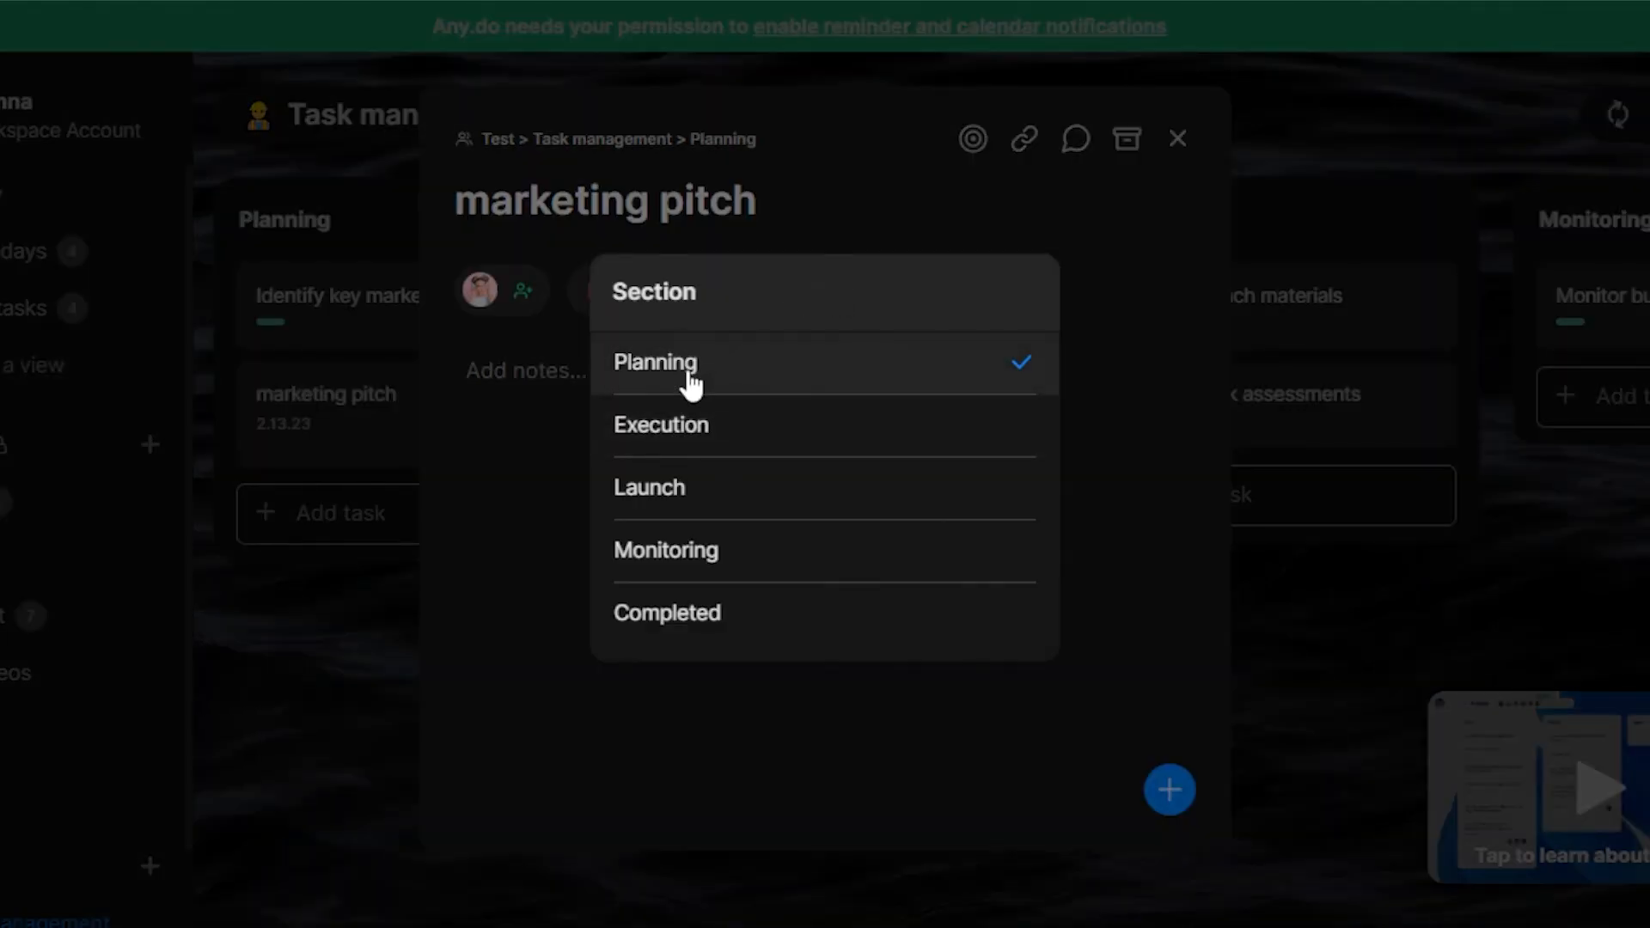
pyautogui.click(557, 487)
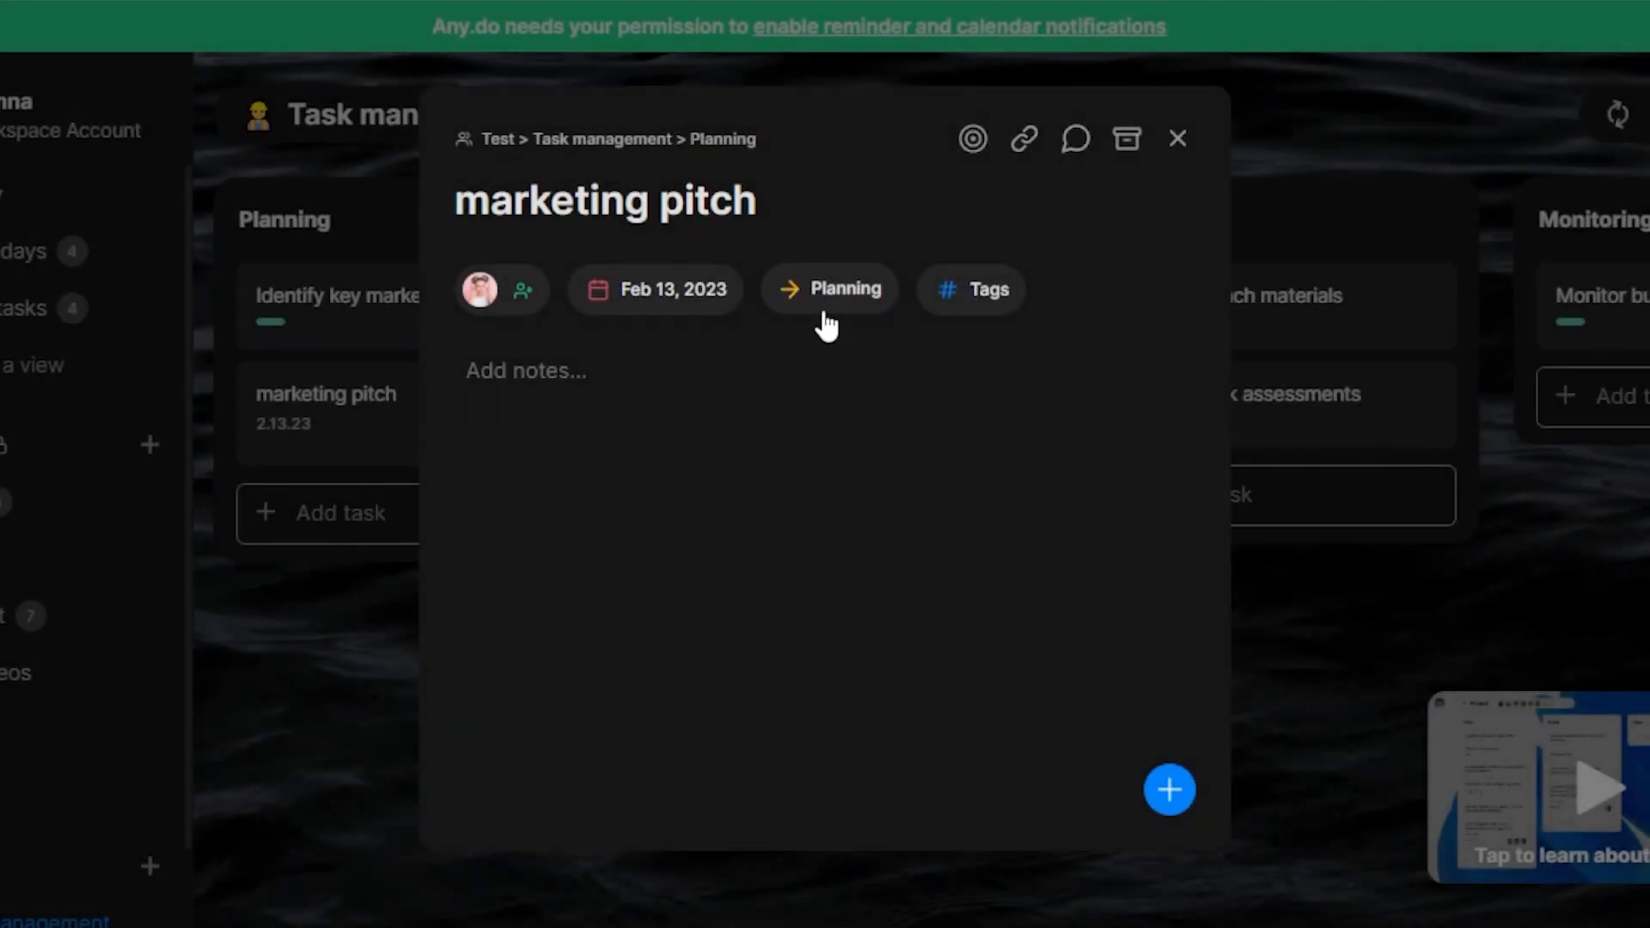
pyautogui.click(824, 303)
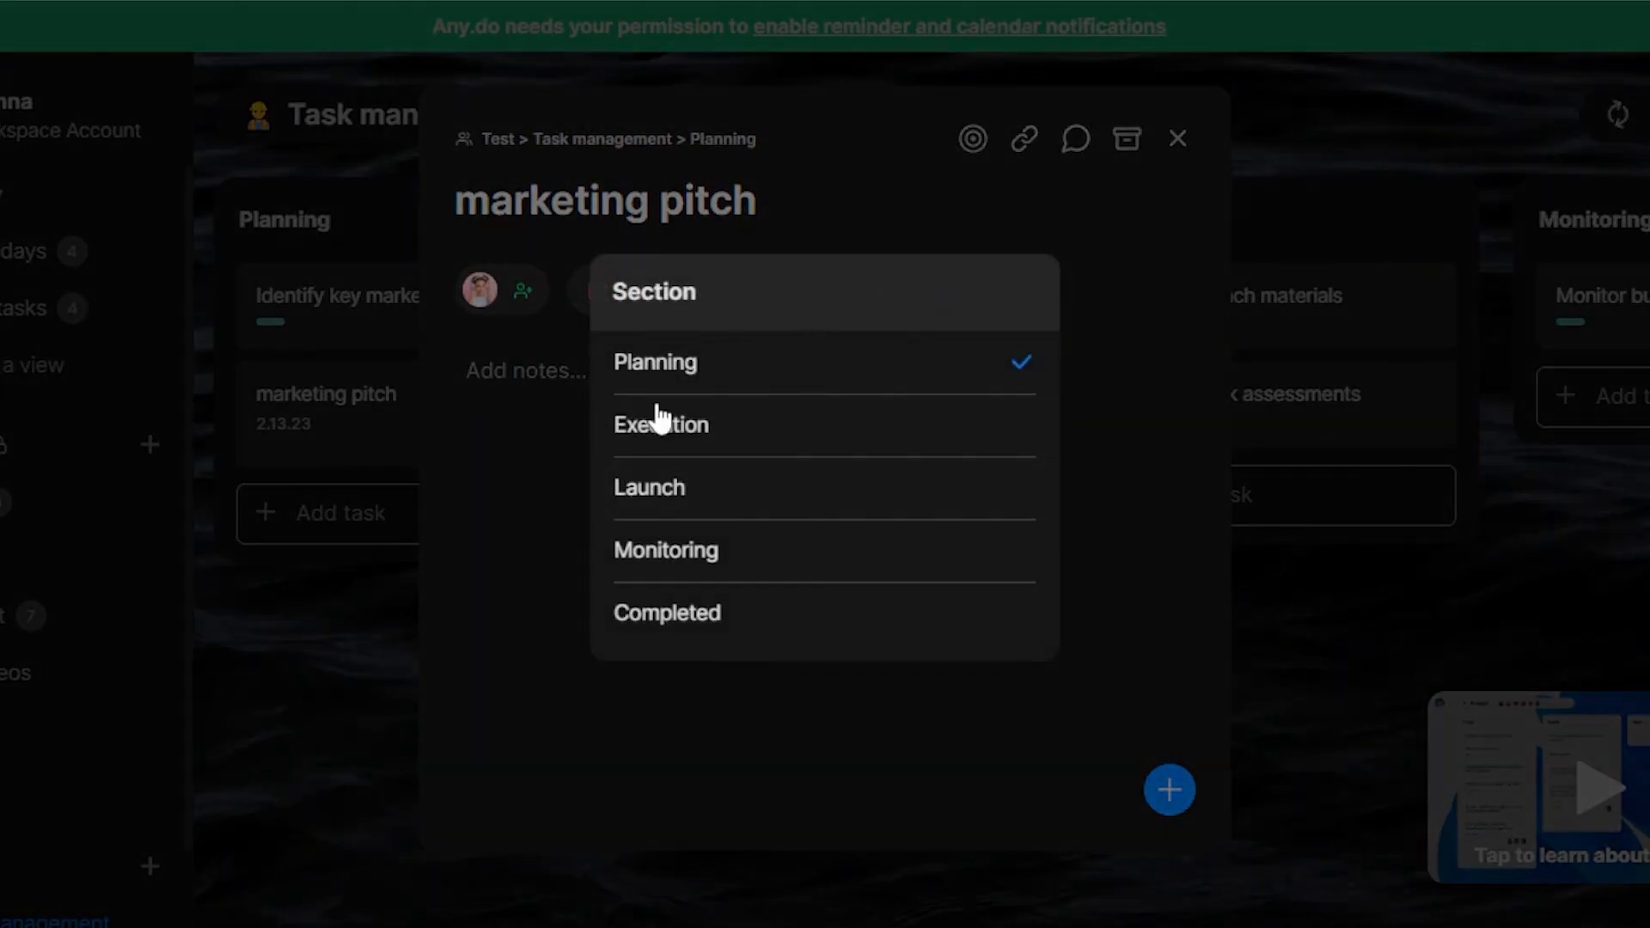
pyautogui.click(522, 445)
# - Create a red tag named "error" and apply it together with the High tag to the marketing pitch task
pyautogui.click(977, 301)
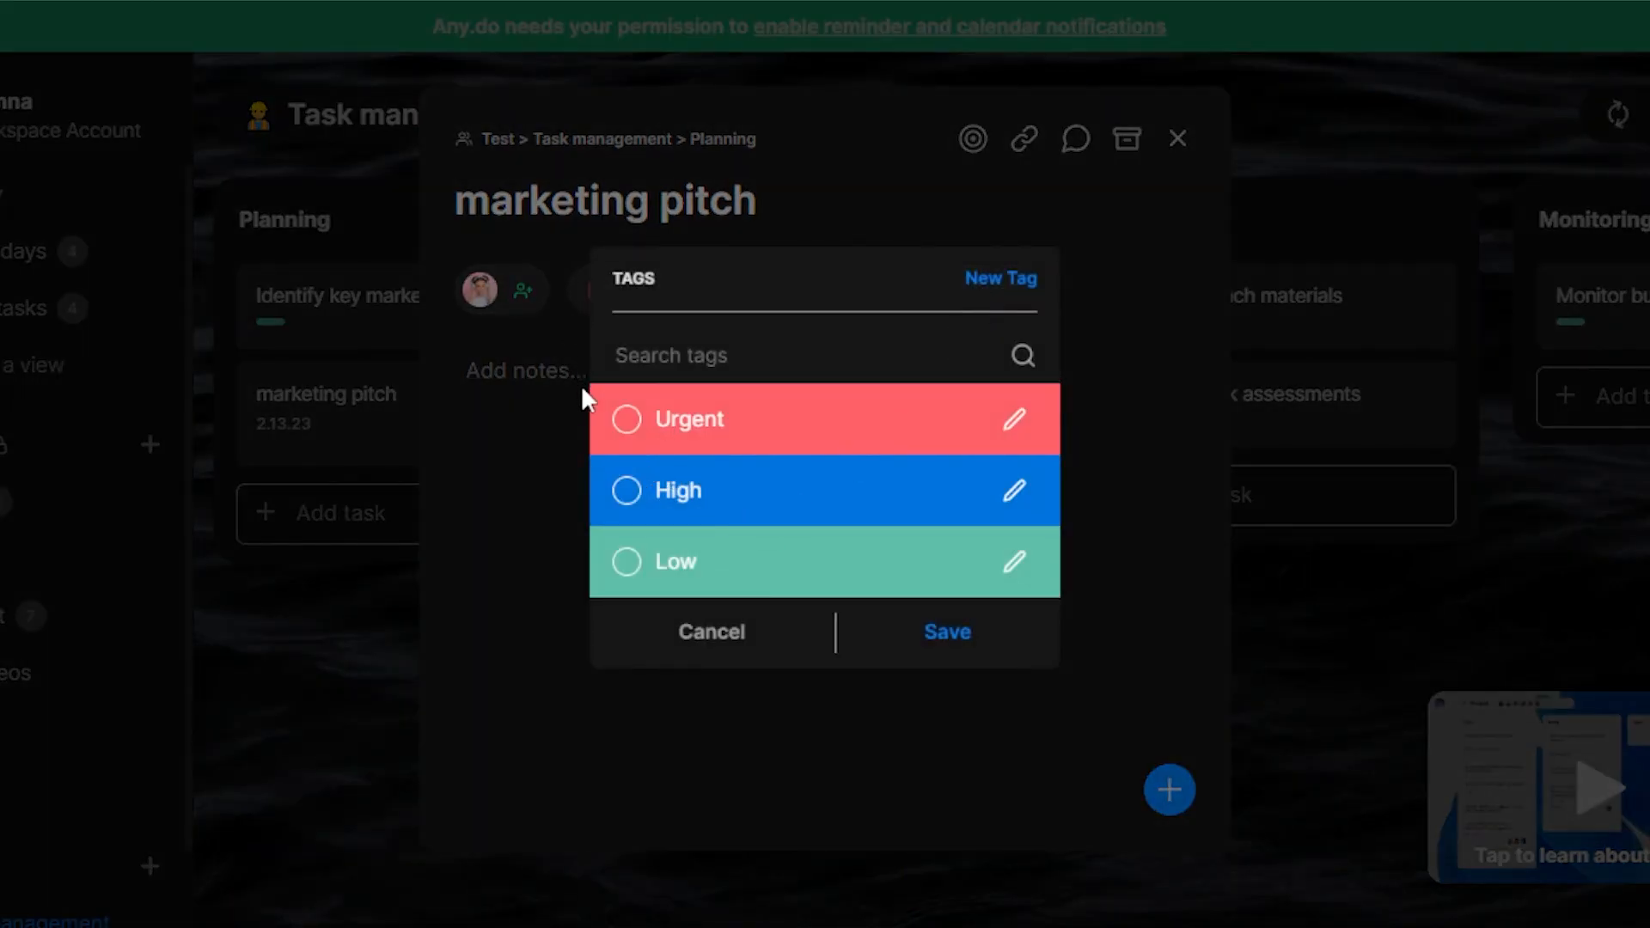
pyautogui.click(989, 284)
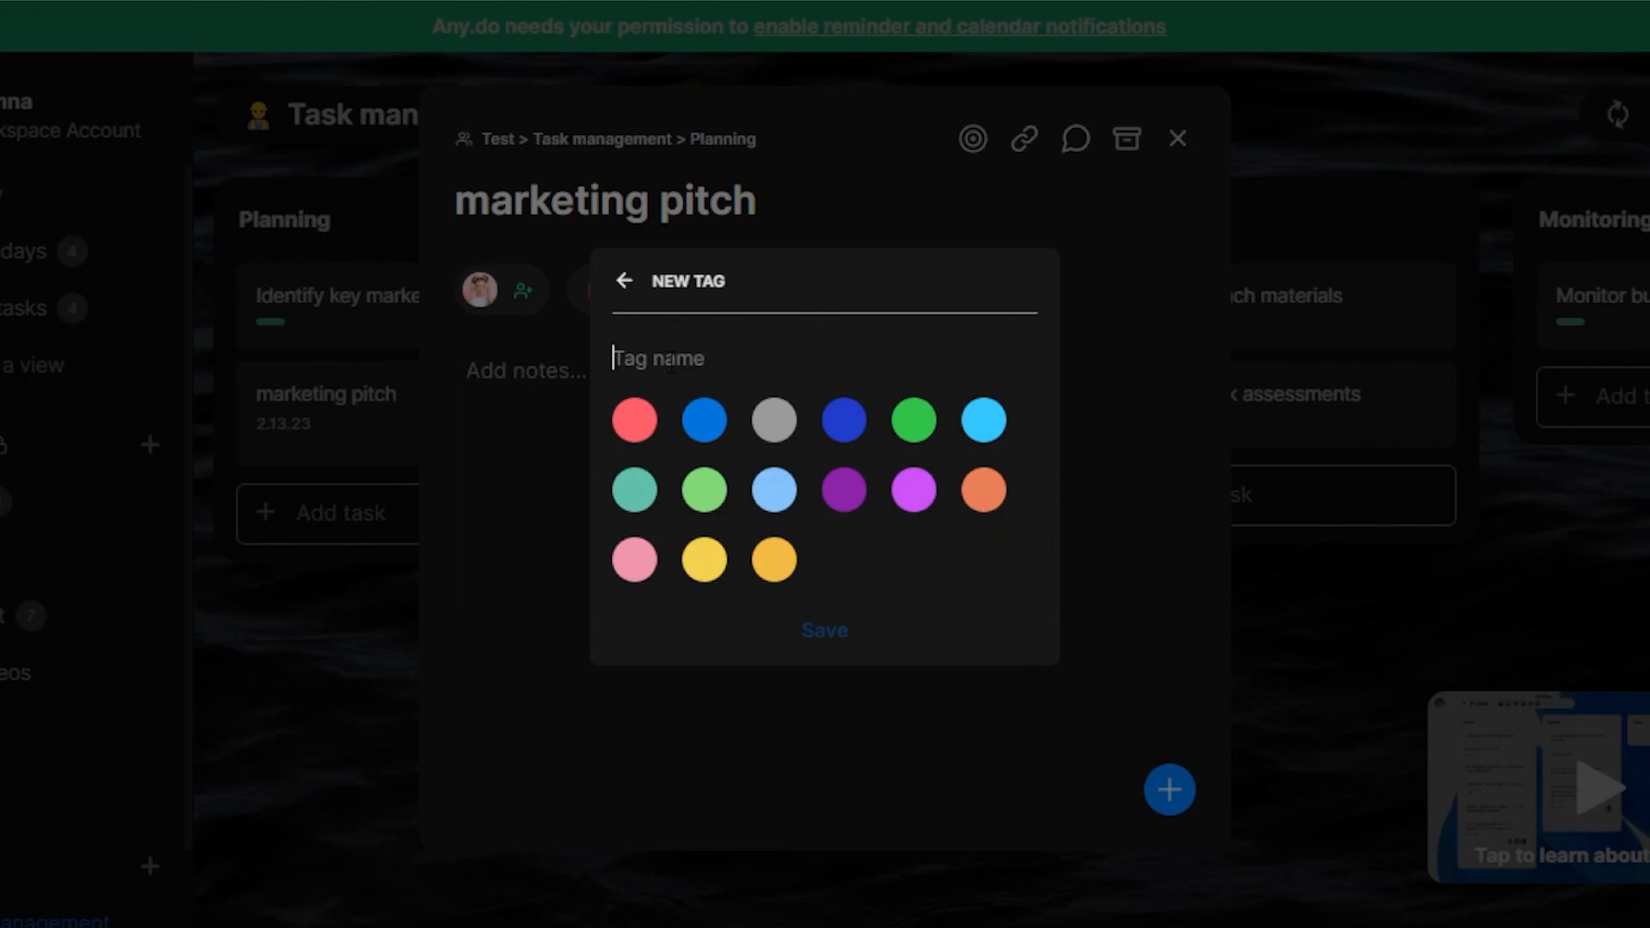
pyautogui.press('BackSpace')
pyautogui.write('error')
pyautogui.click(643, 424)
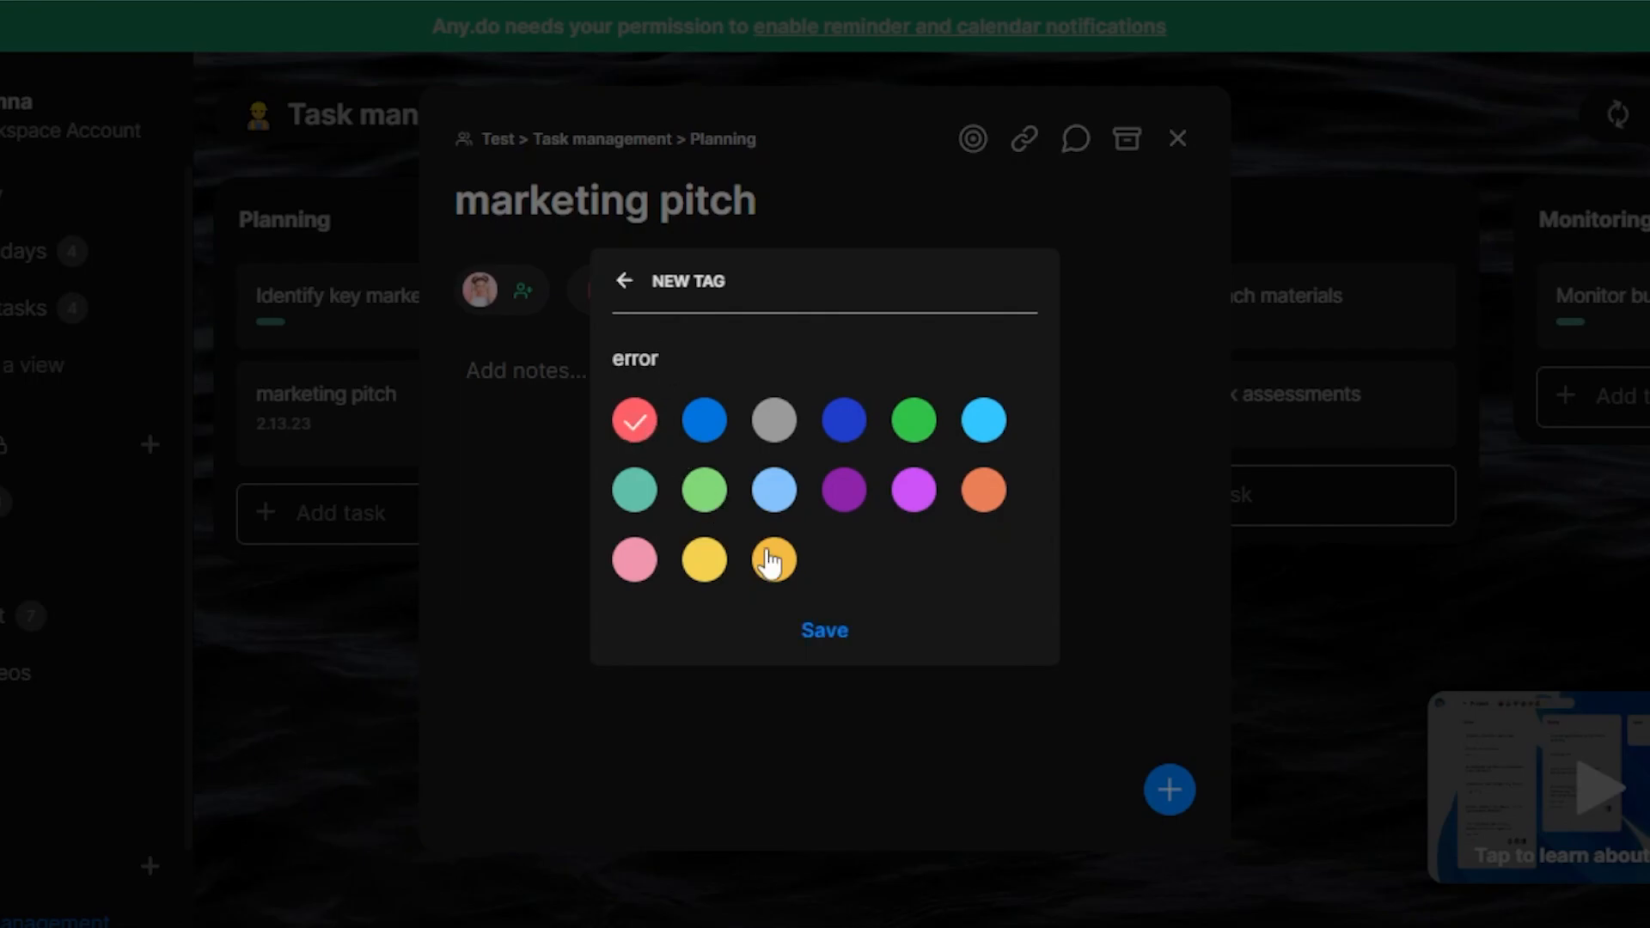
pyautogui.click(821, 632)
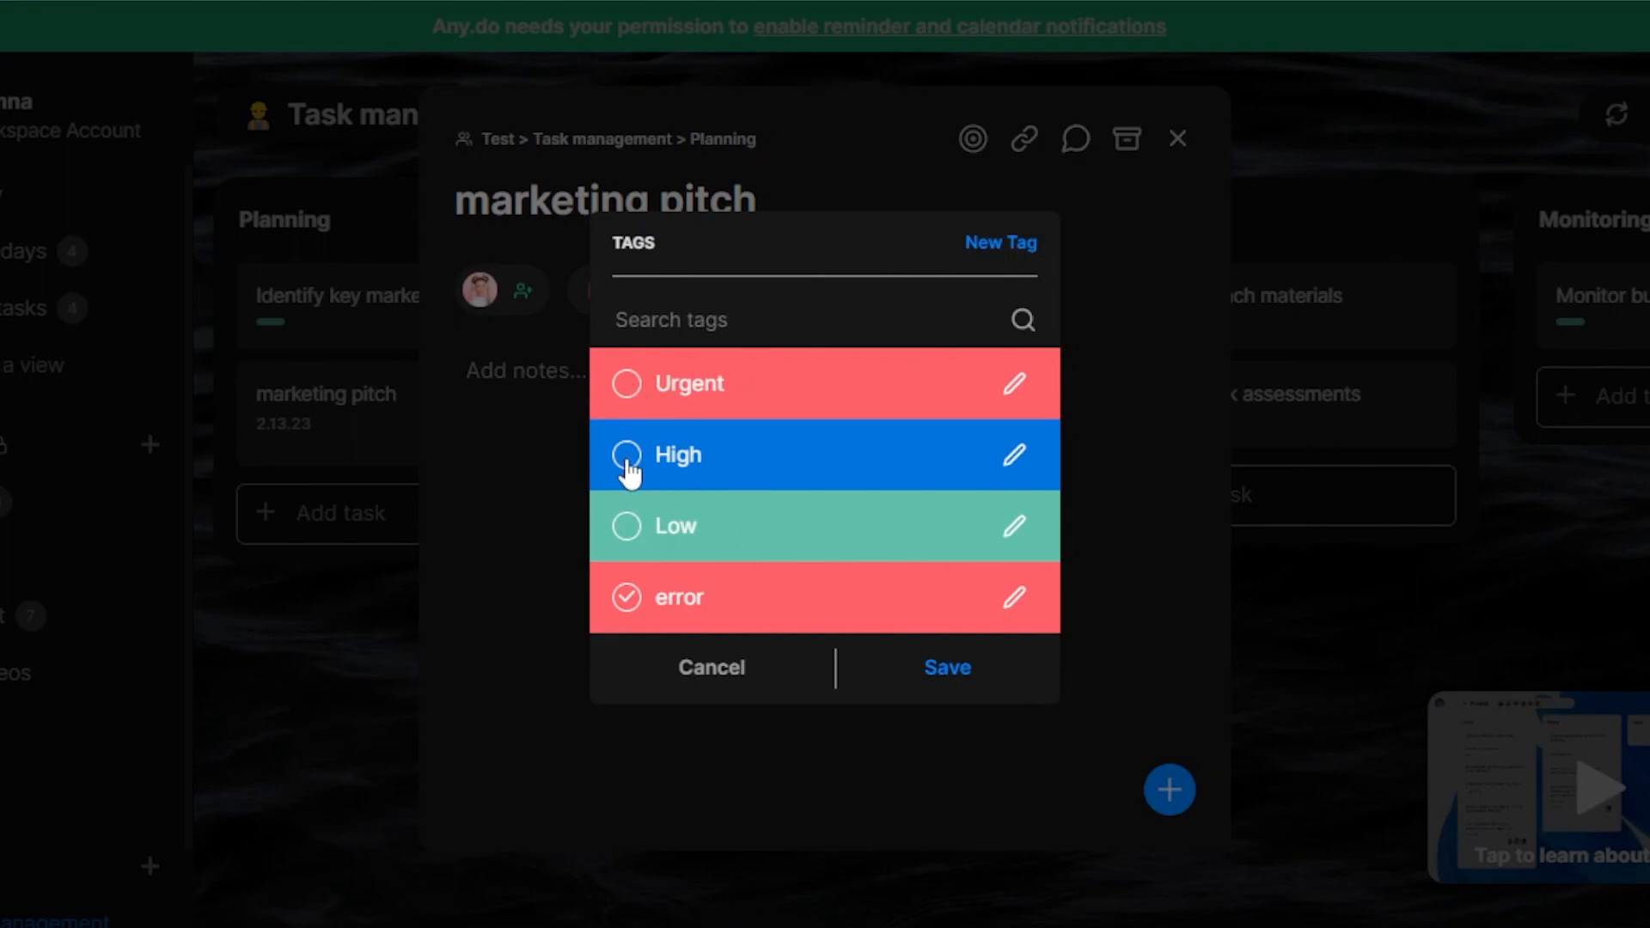
pyautogui.click(977, 679)
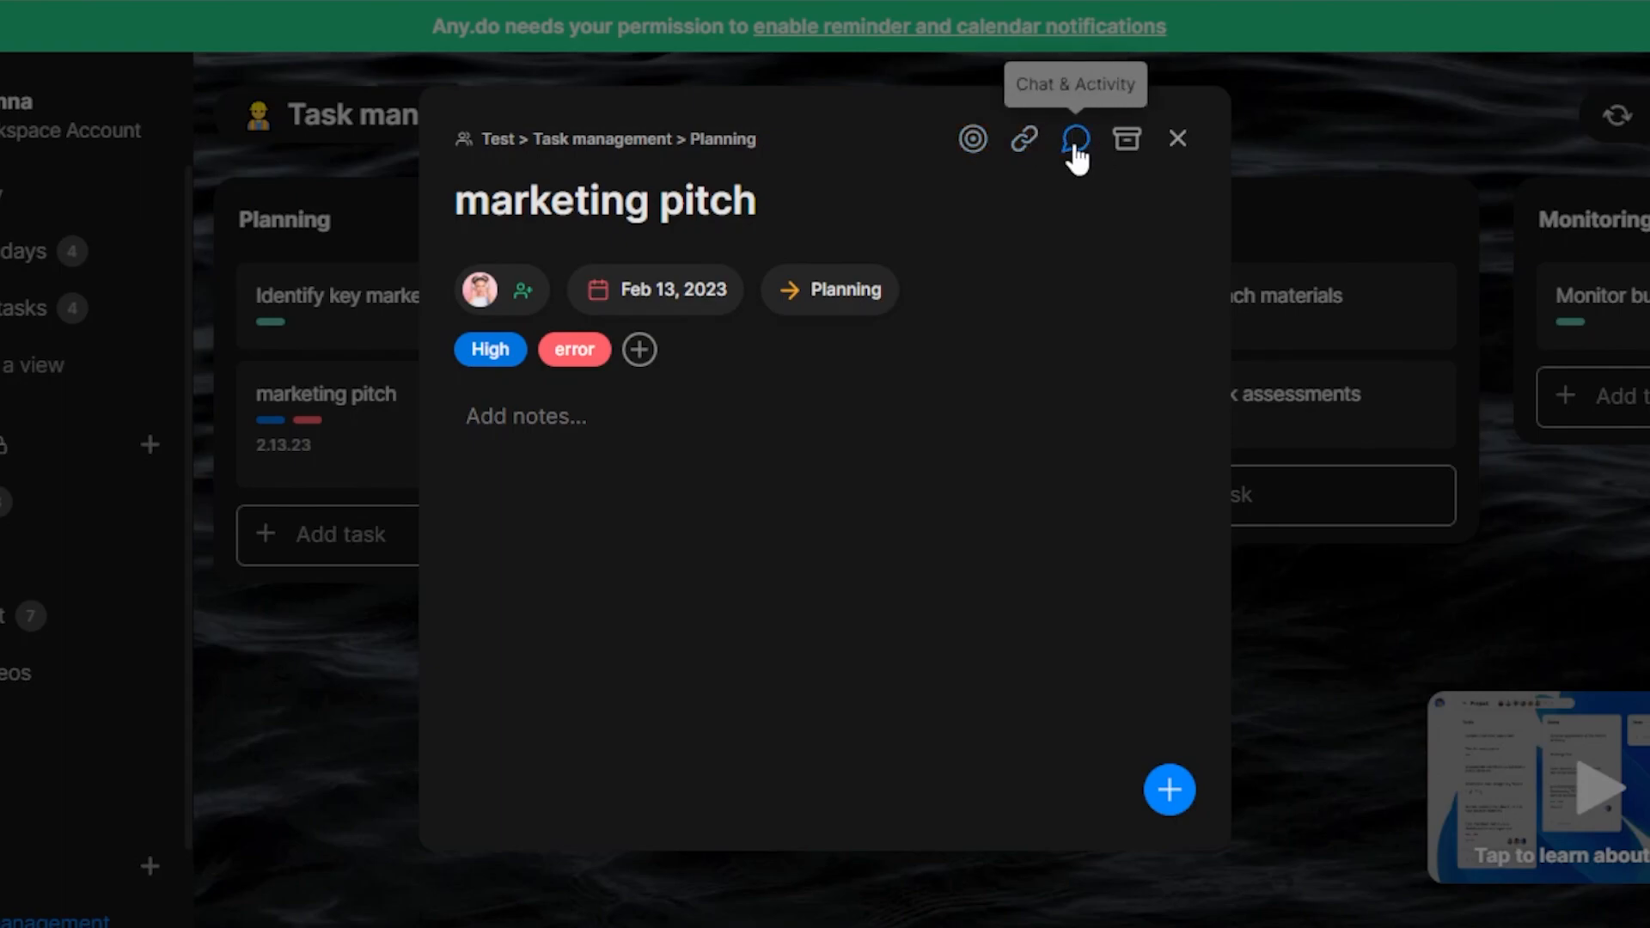
pyautogui.click(1177, 144)
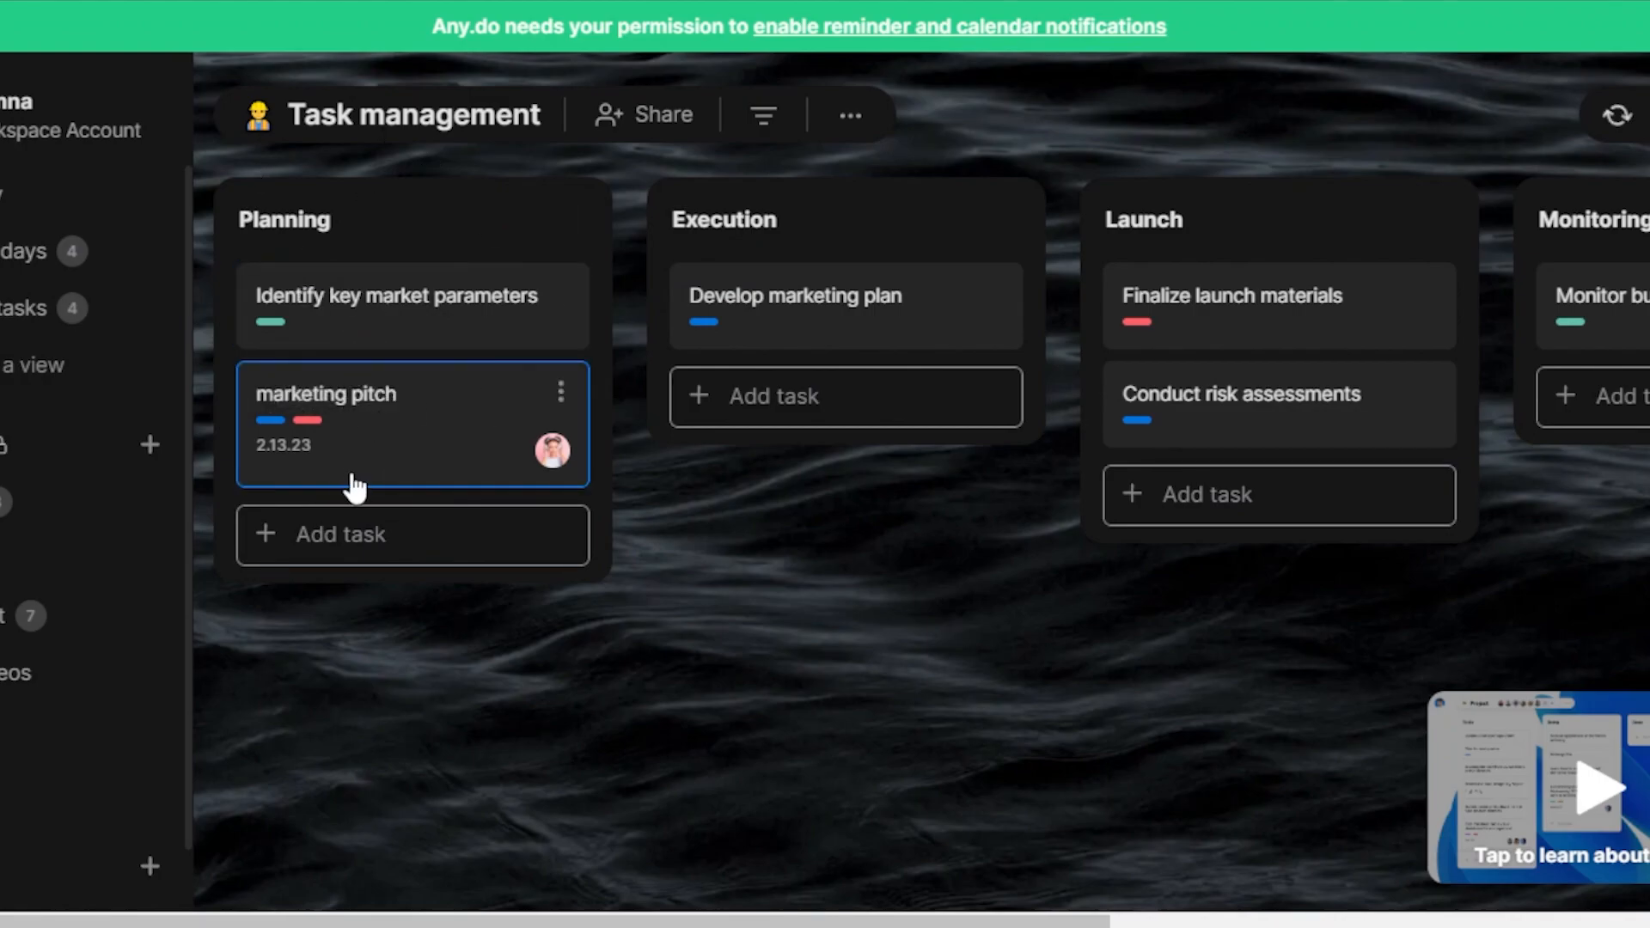
# - Move the marketing pitch task into the Execution section, above the Develop marketing plan task
pyautogui.moveTo(355, 487); pyautogui.dragTo(746, 475)
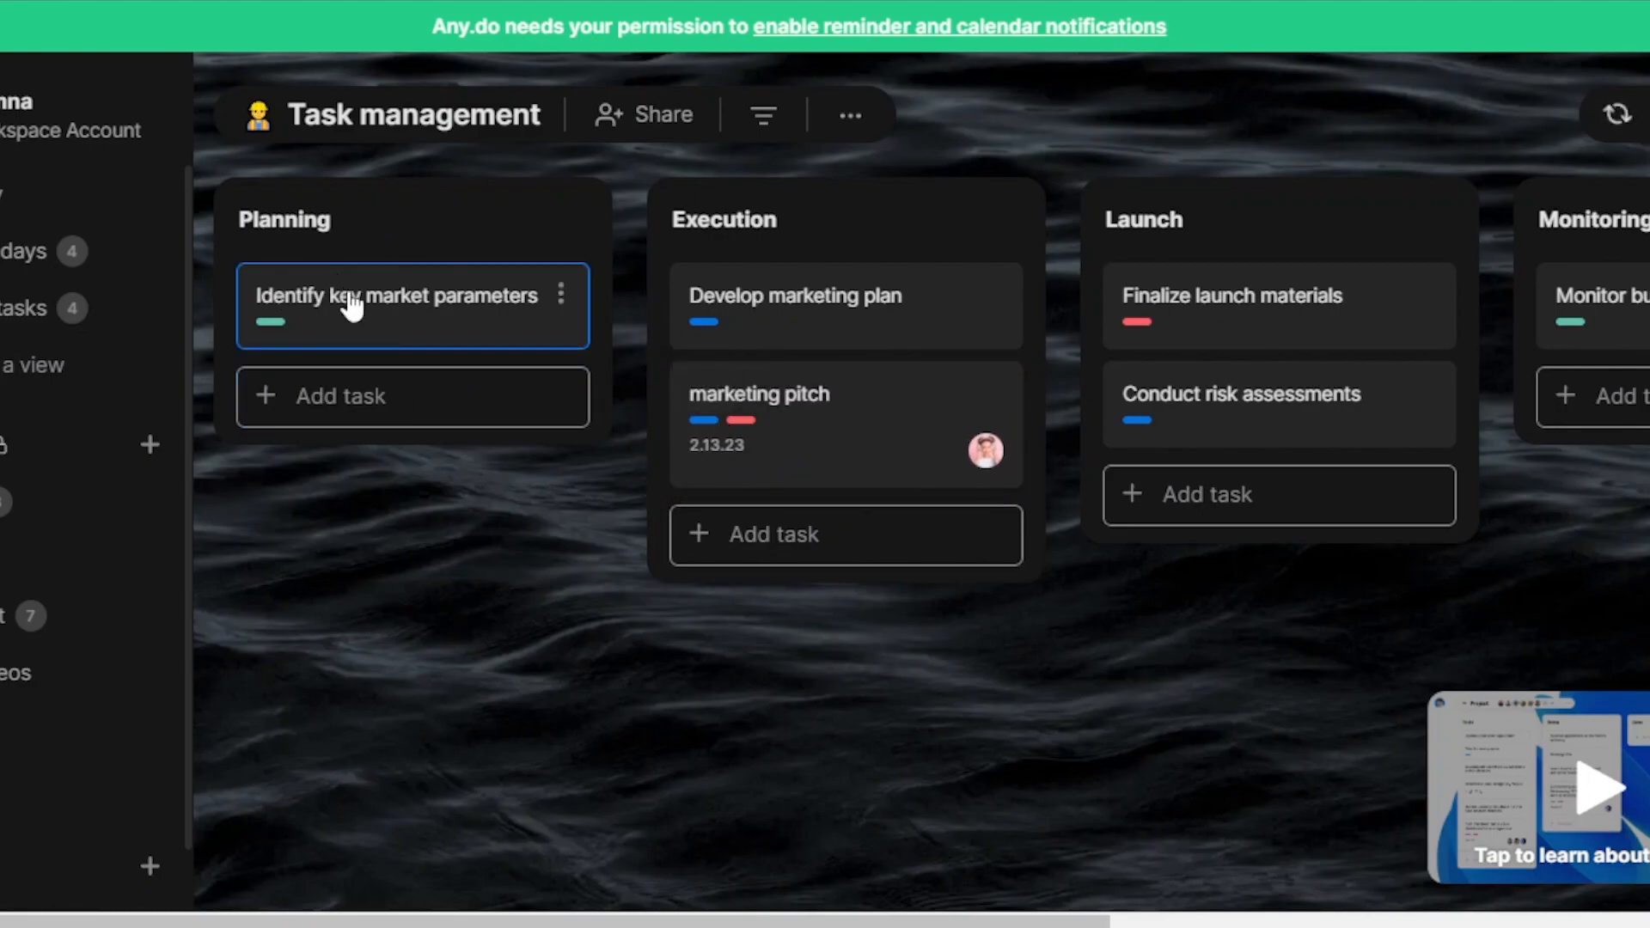
pyautogui.moveTo(791, 446); pyautogui.dragTo(803, 364)
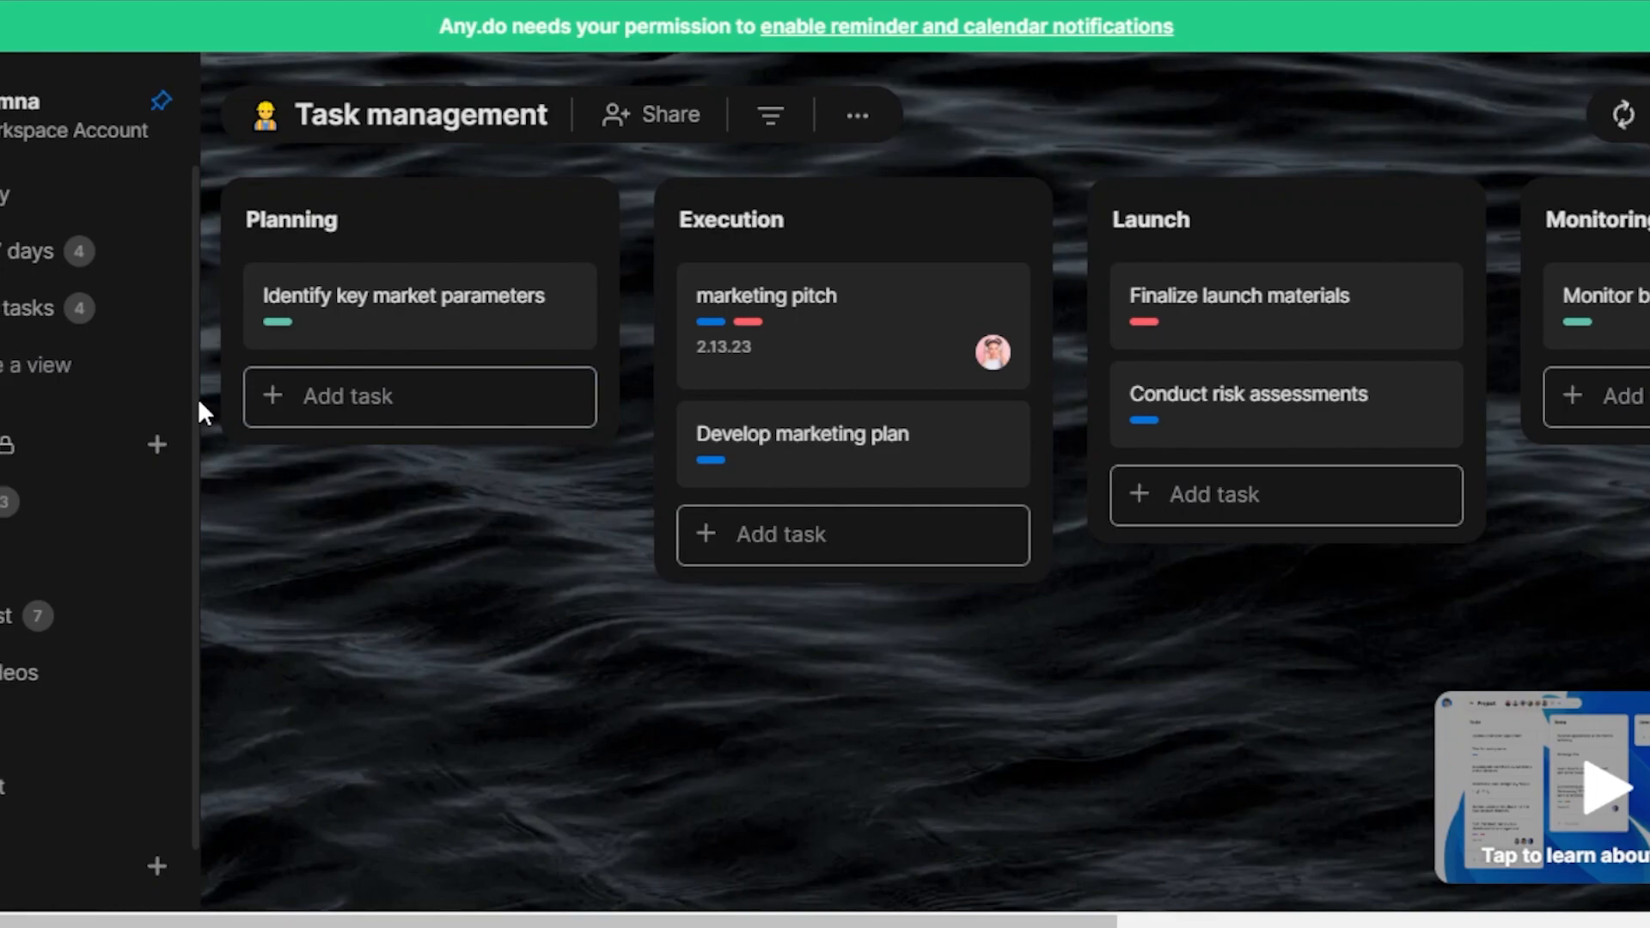
# - Create a new private list named "Work list" under My lists
pyautogui.scroll(-2, 185, 421)
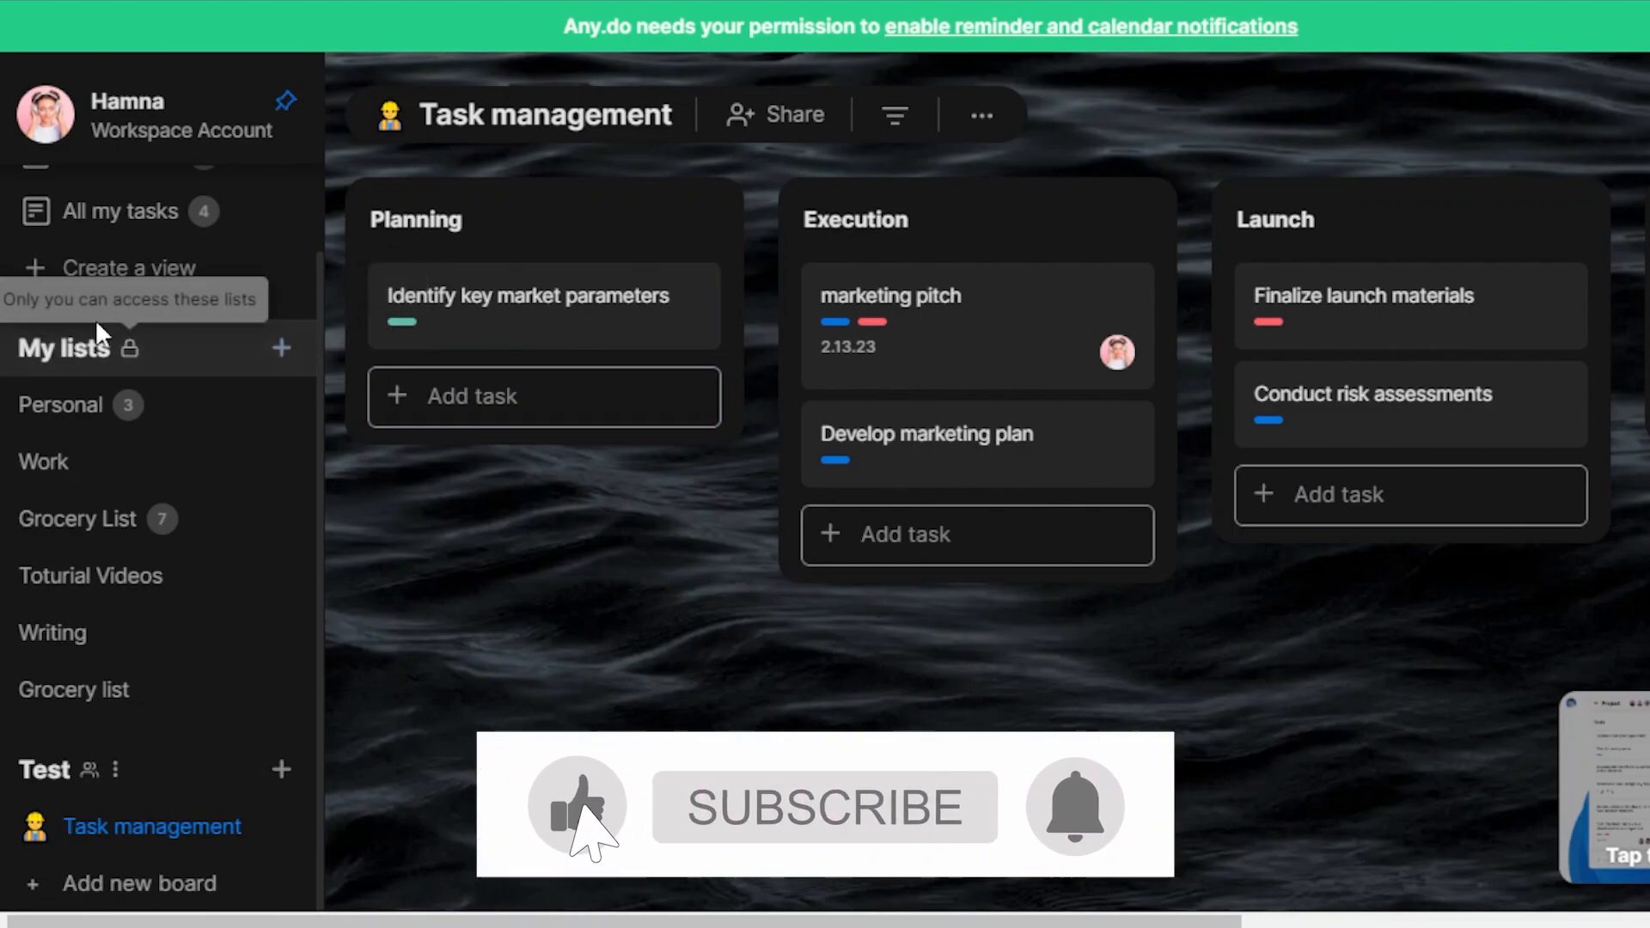
pyautogui.click(280, 349)
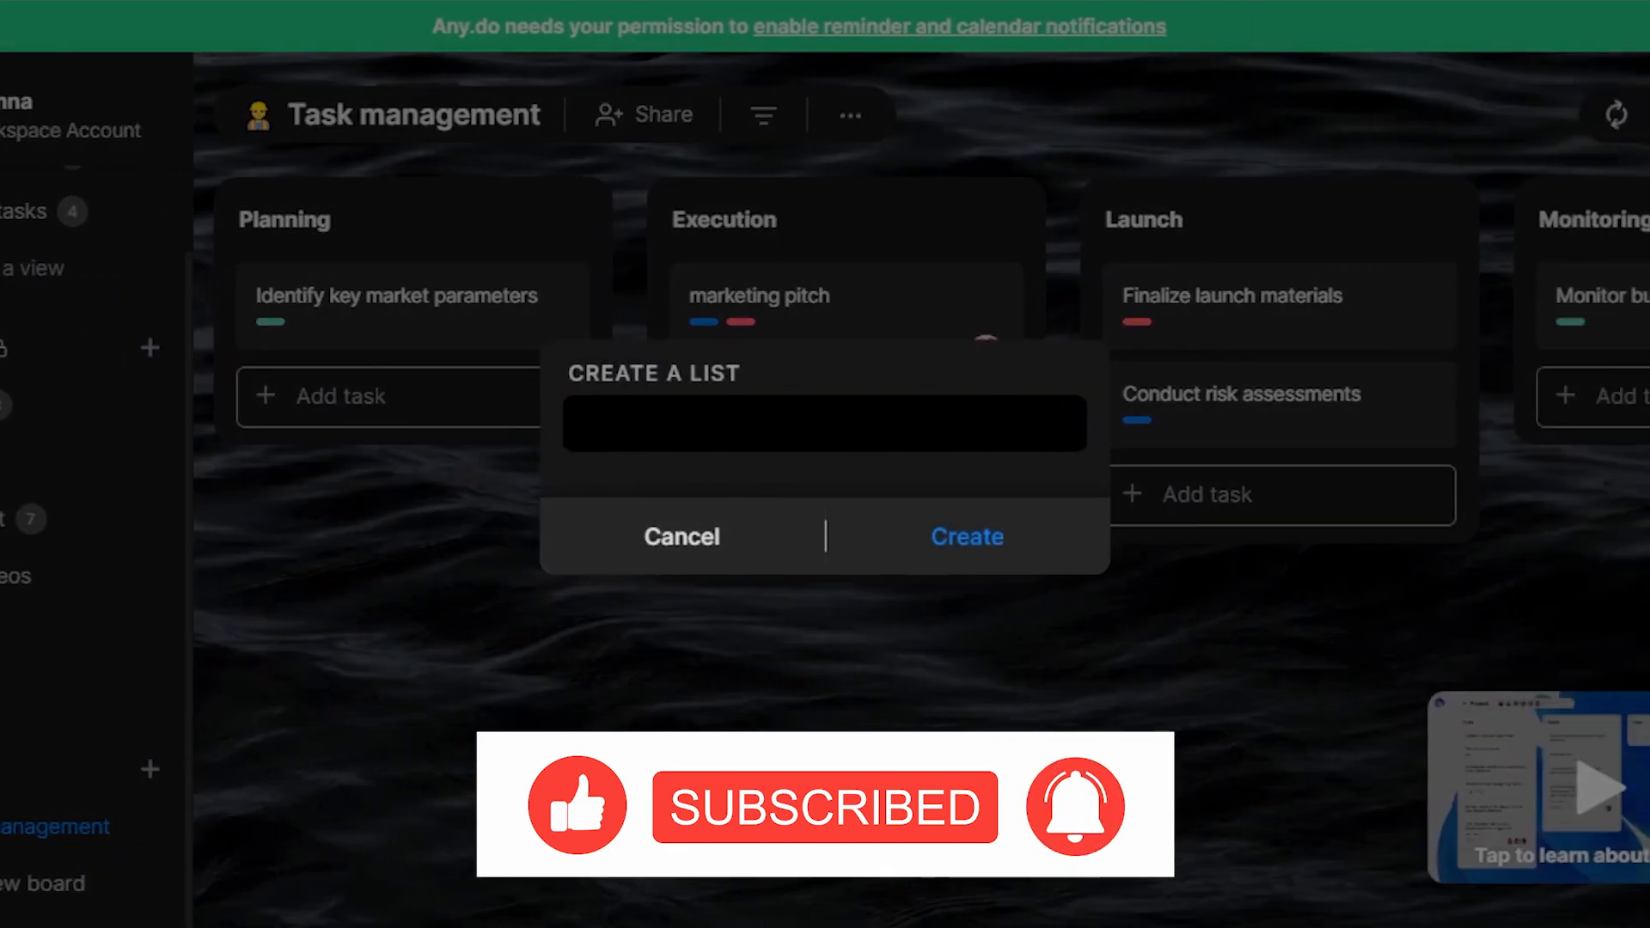
pyautogui.write('W')
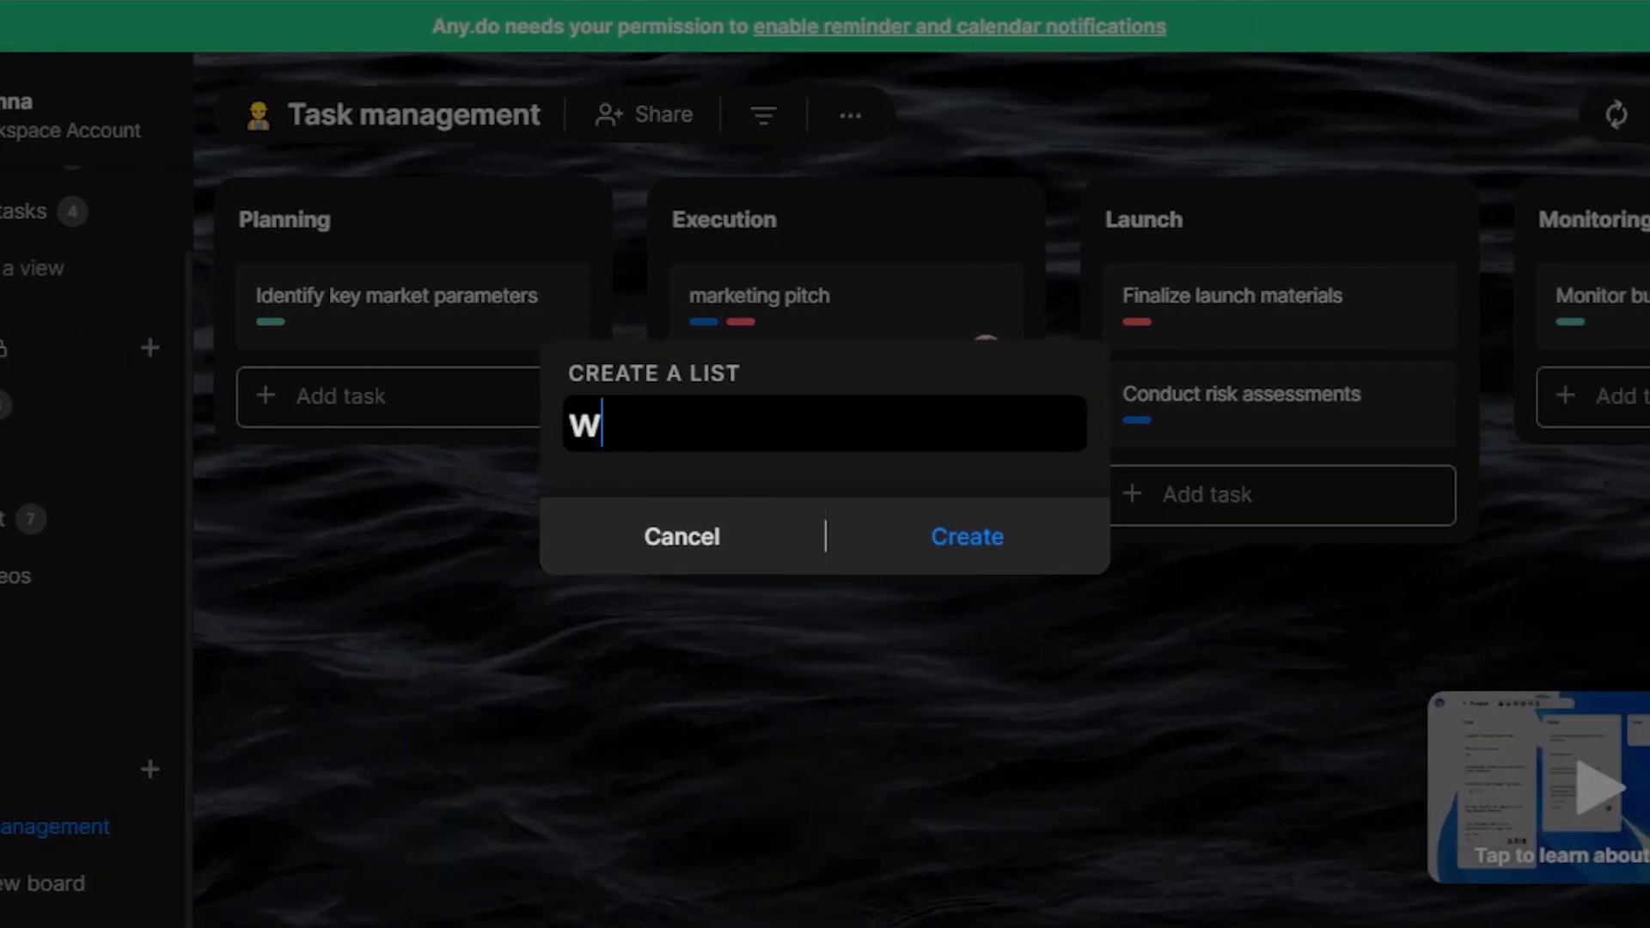
pyautogui.write('ork list')
pyautogui.press('Return')
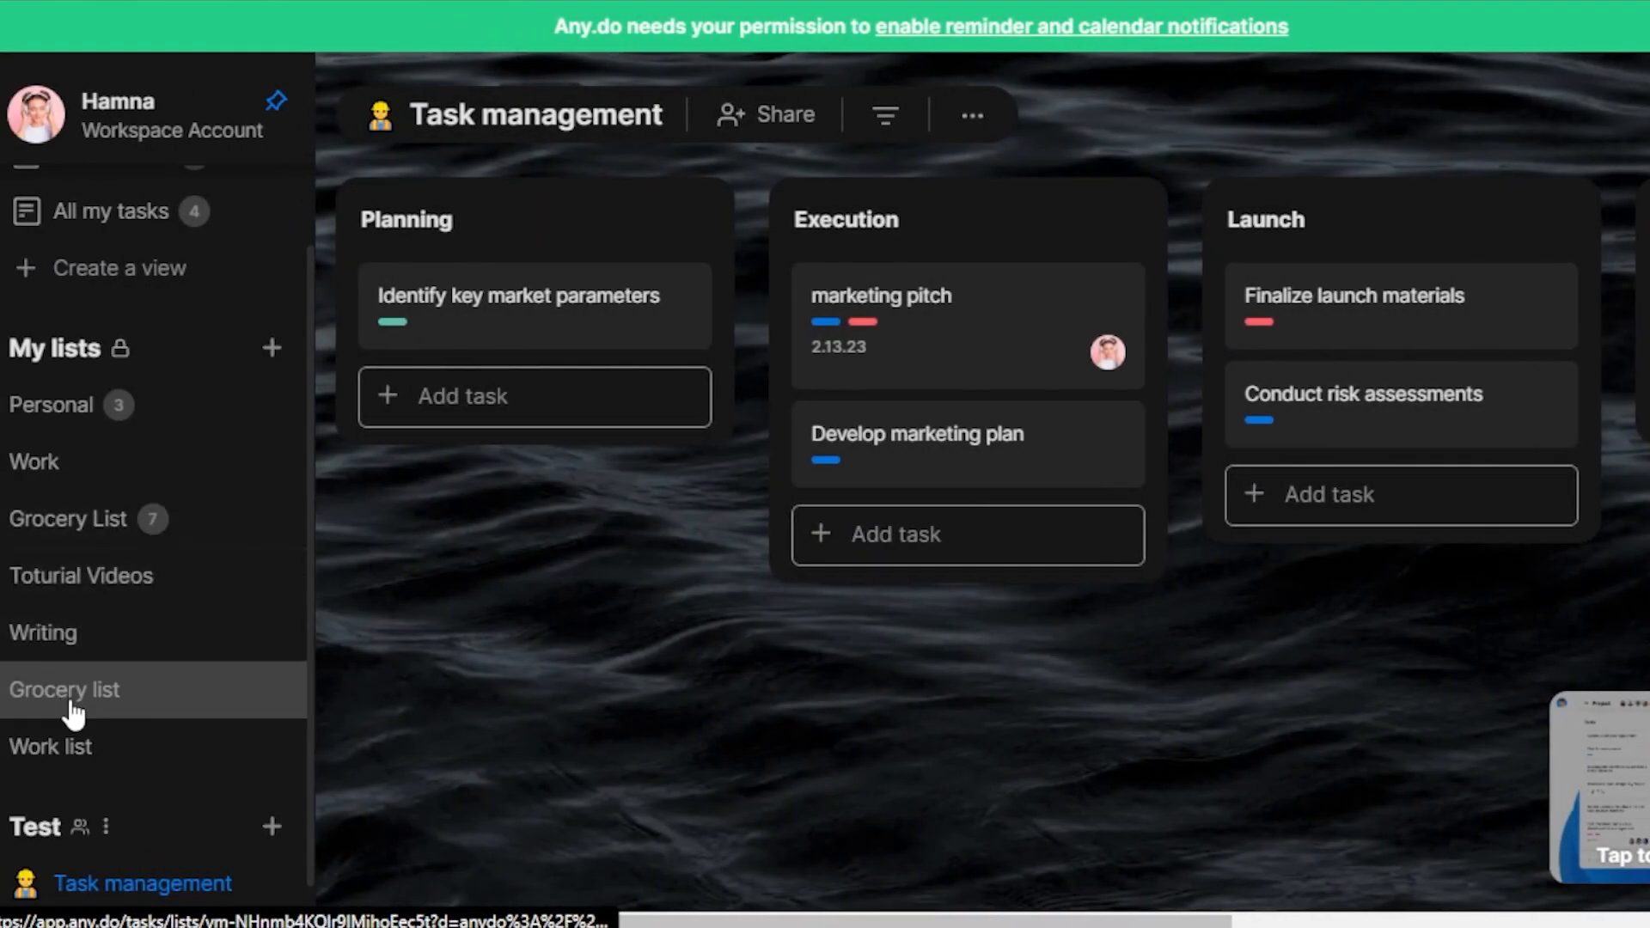
# - Add the tasks "script", "proof reading" and "send document" to the Work list
pyautogui.click(75, 748)
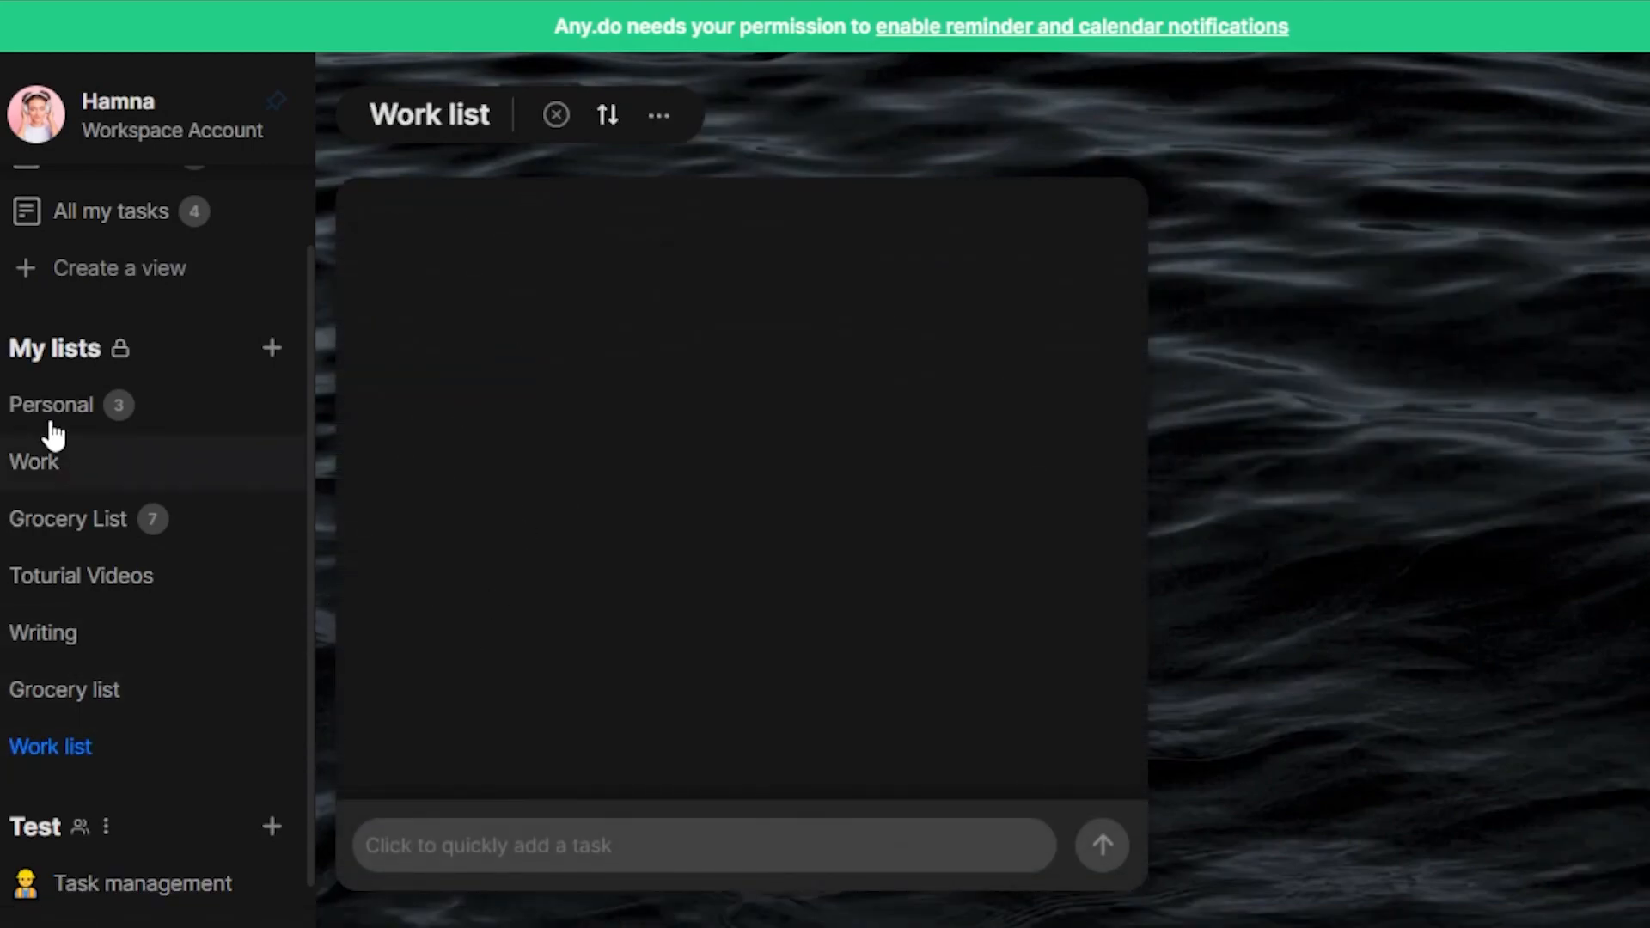
pyautogui.click(413, 846)
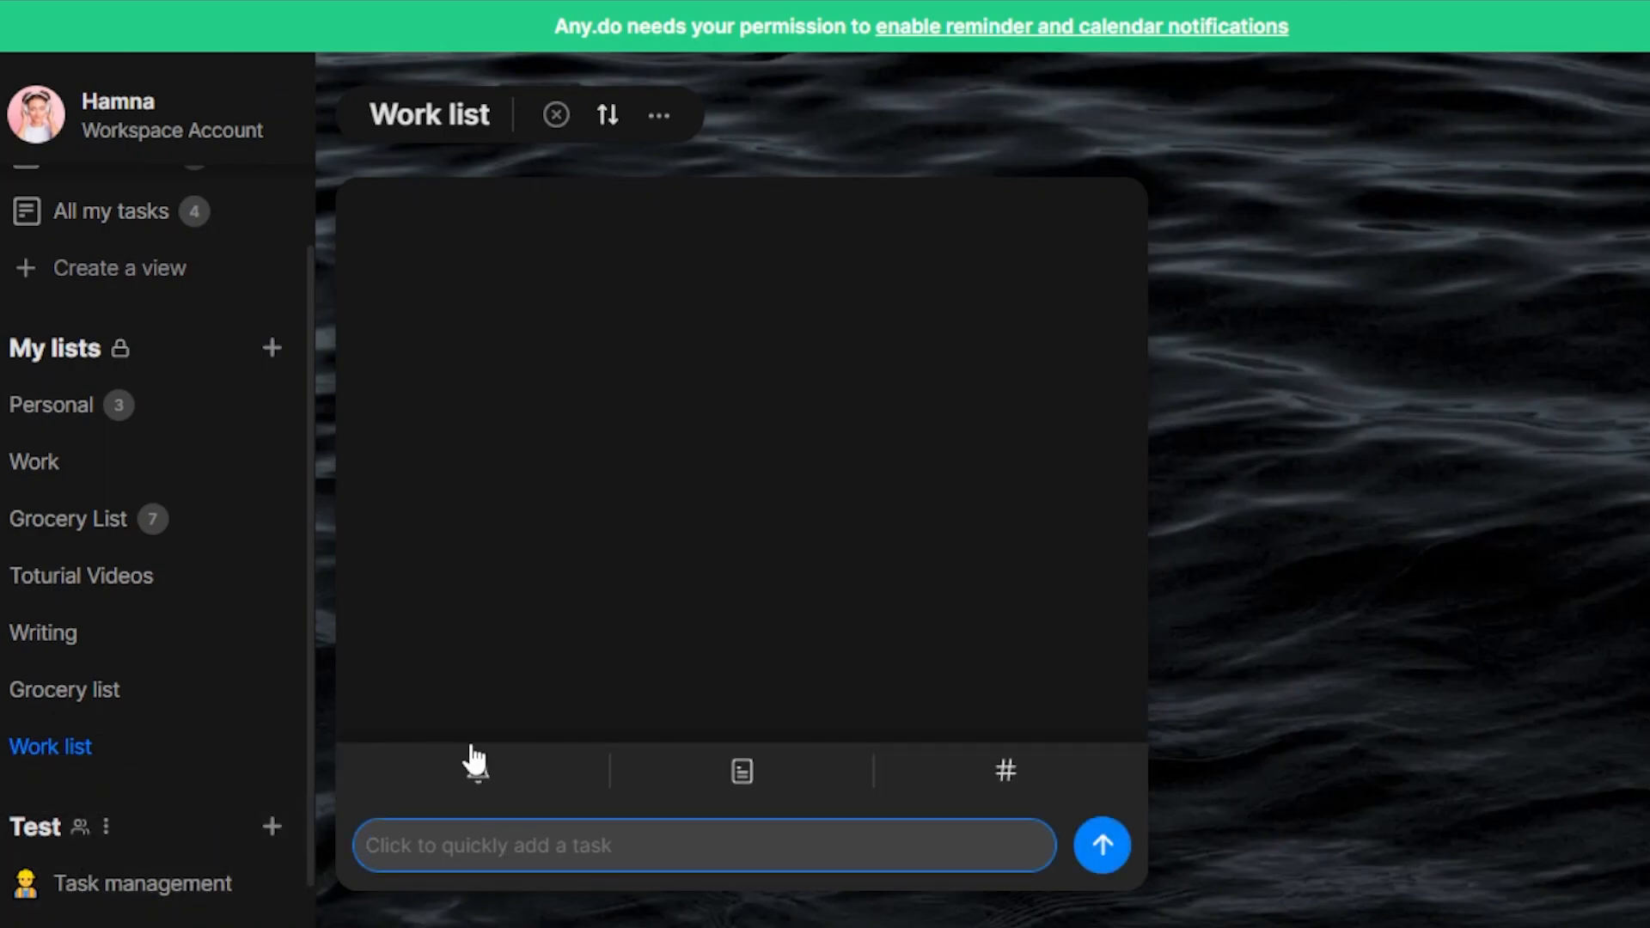
pyautogui.write('scr')
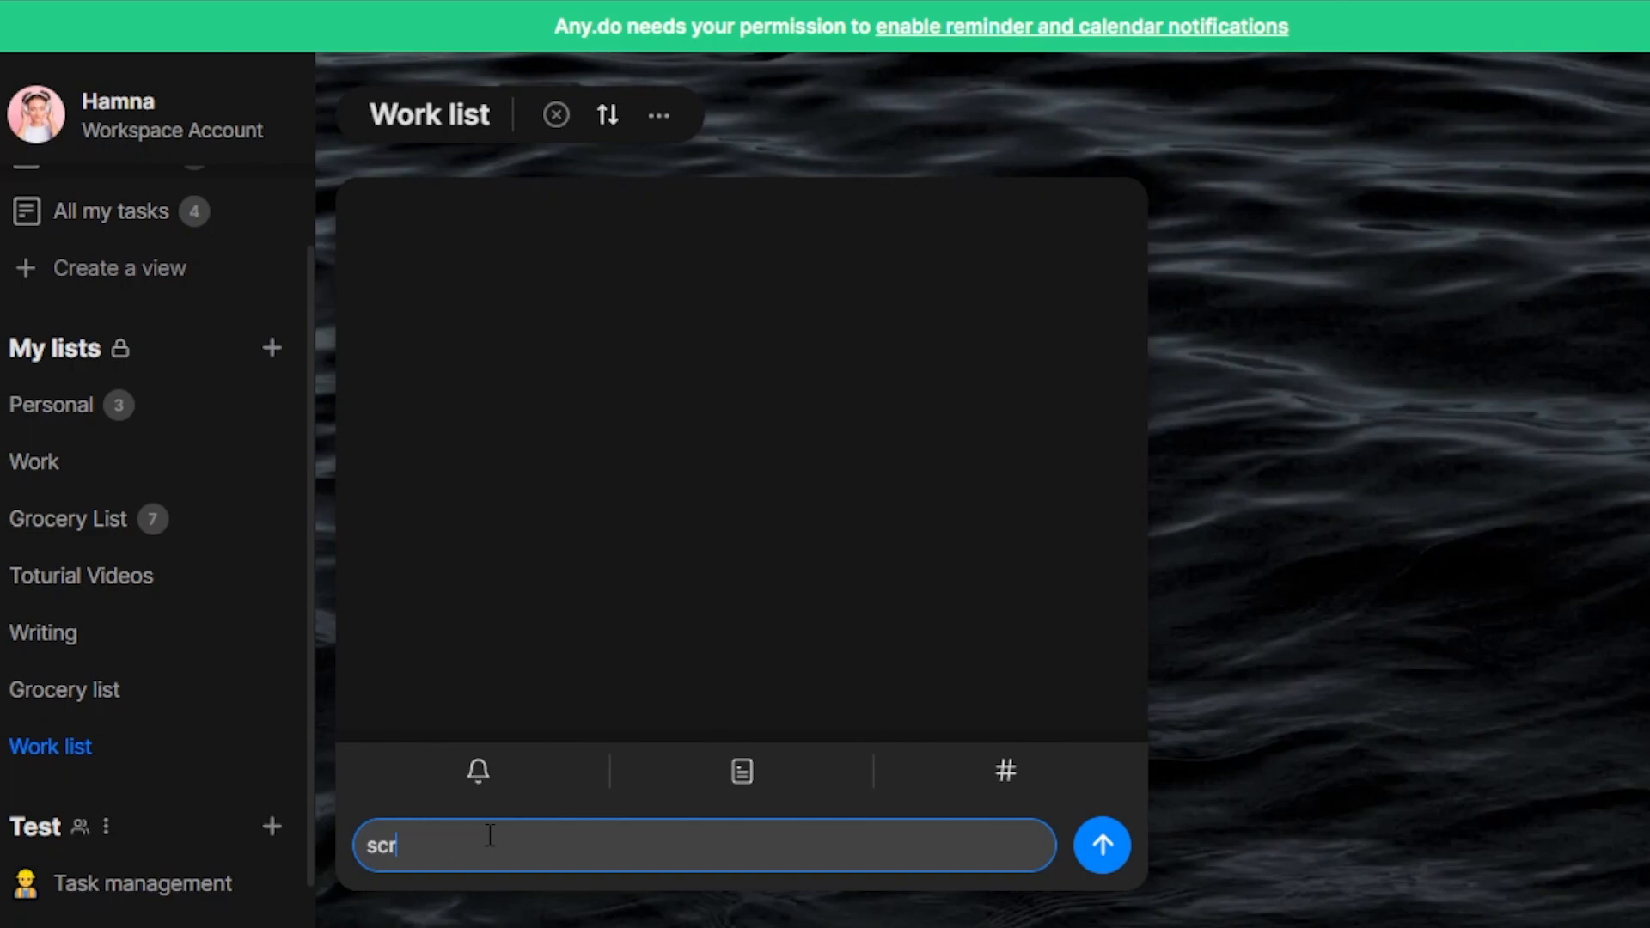
pyautogui.write('ipt')
pyautogui.press('Return')
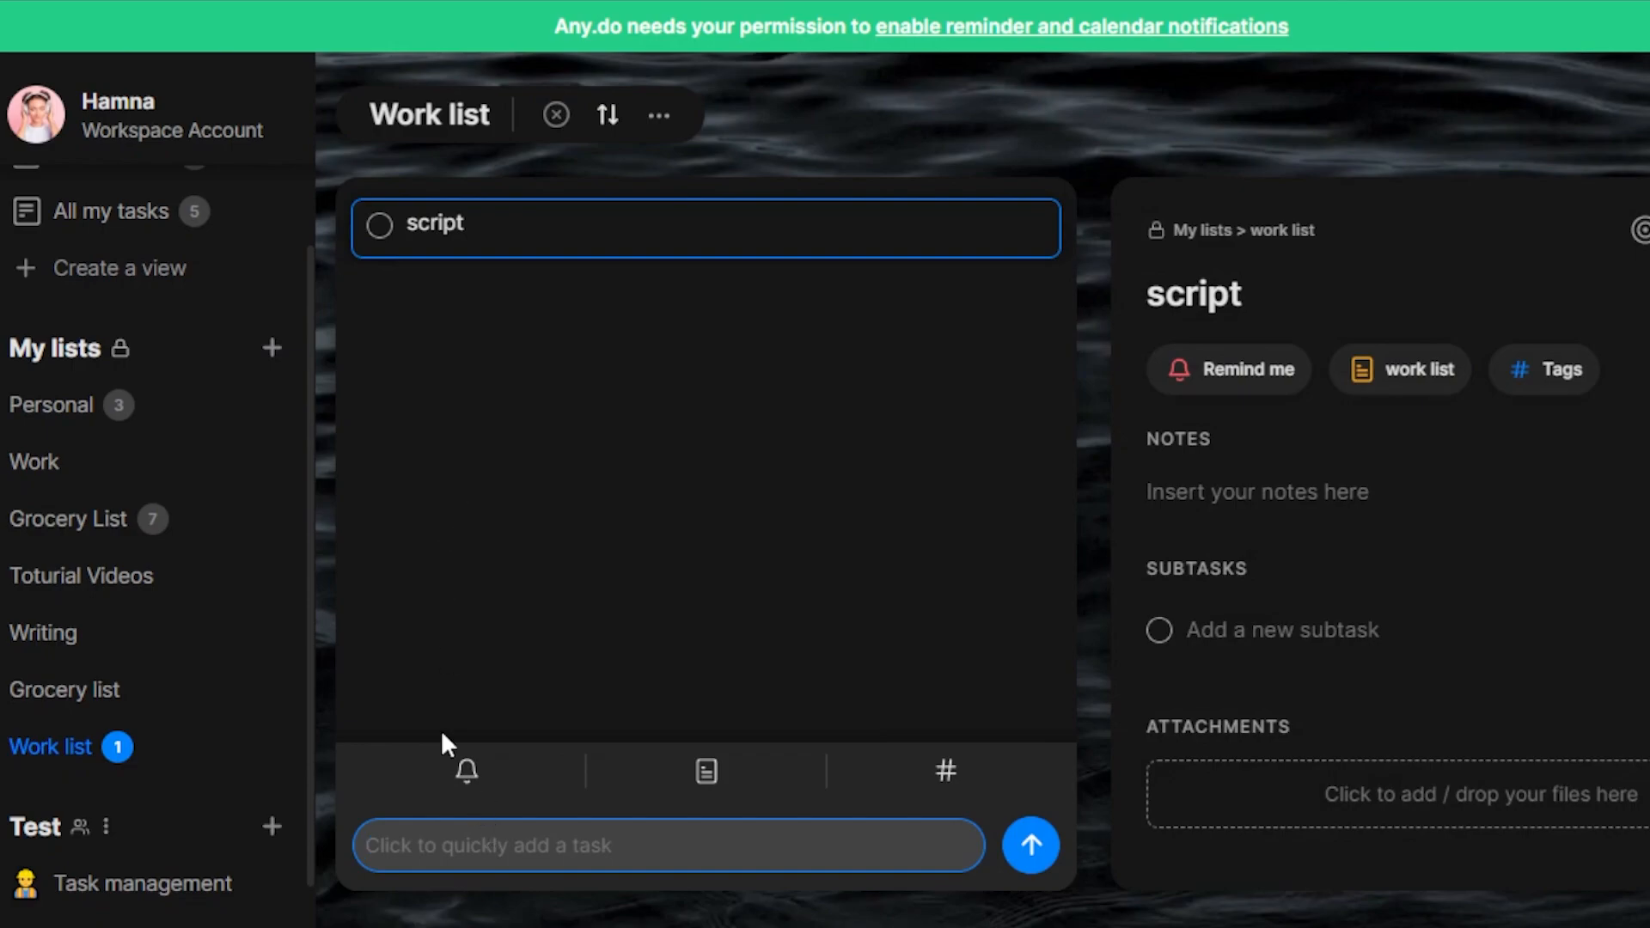
pyautogui.write('pr')
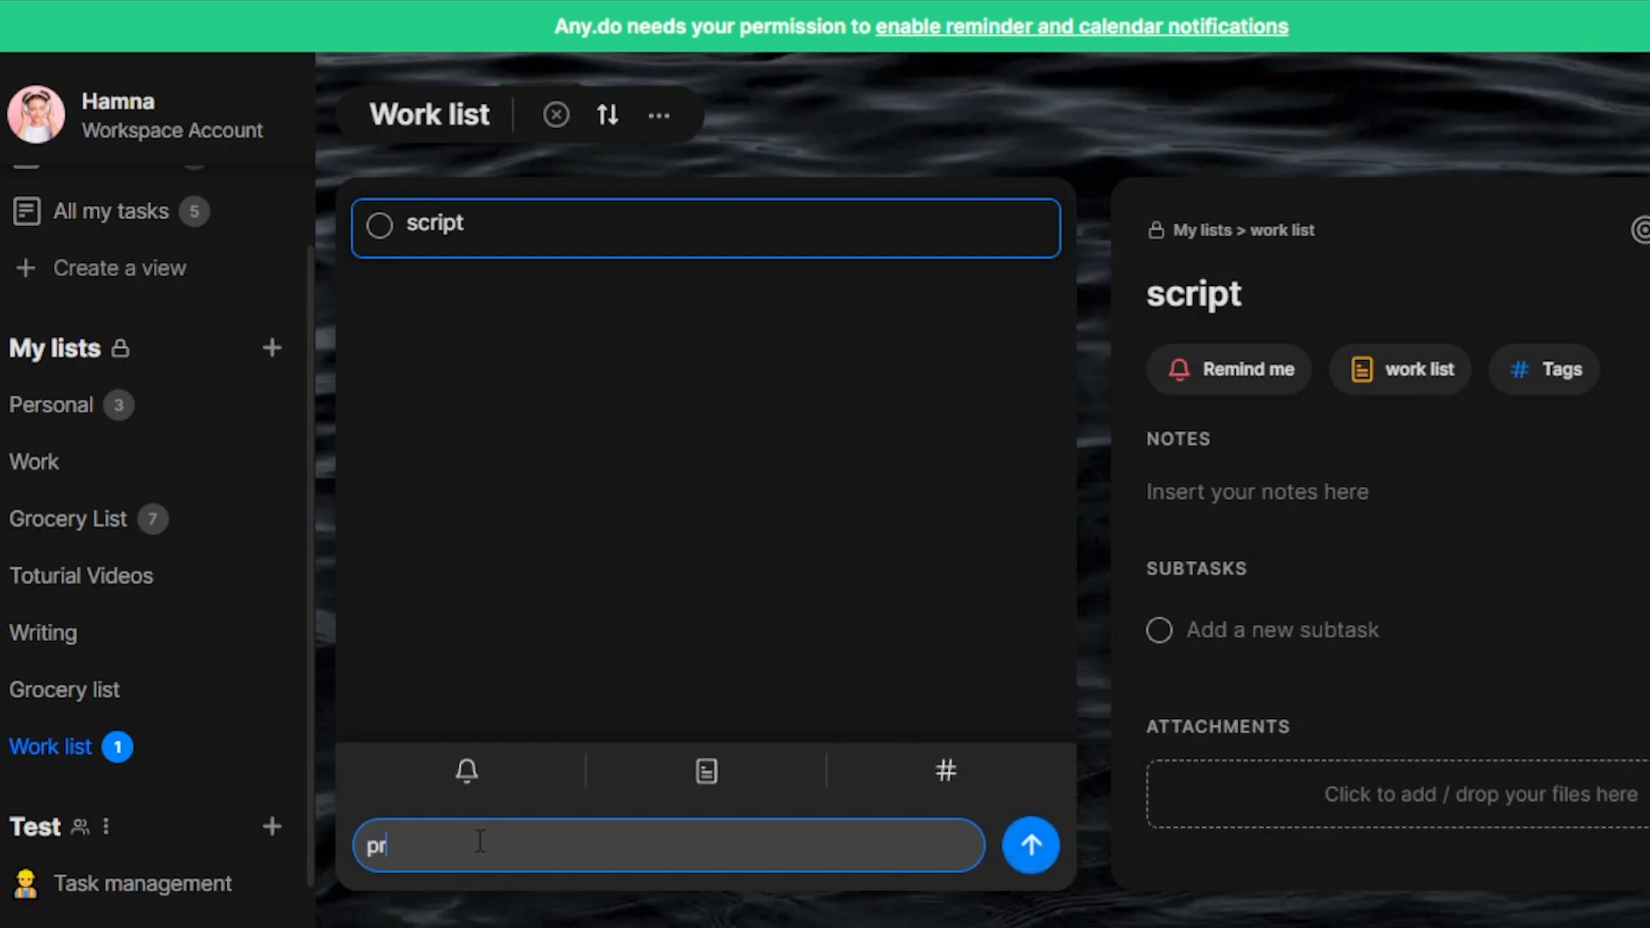
pyautogui.write('oof reading')
pyautogui.press('Return')
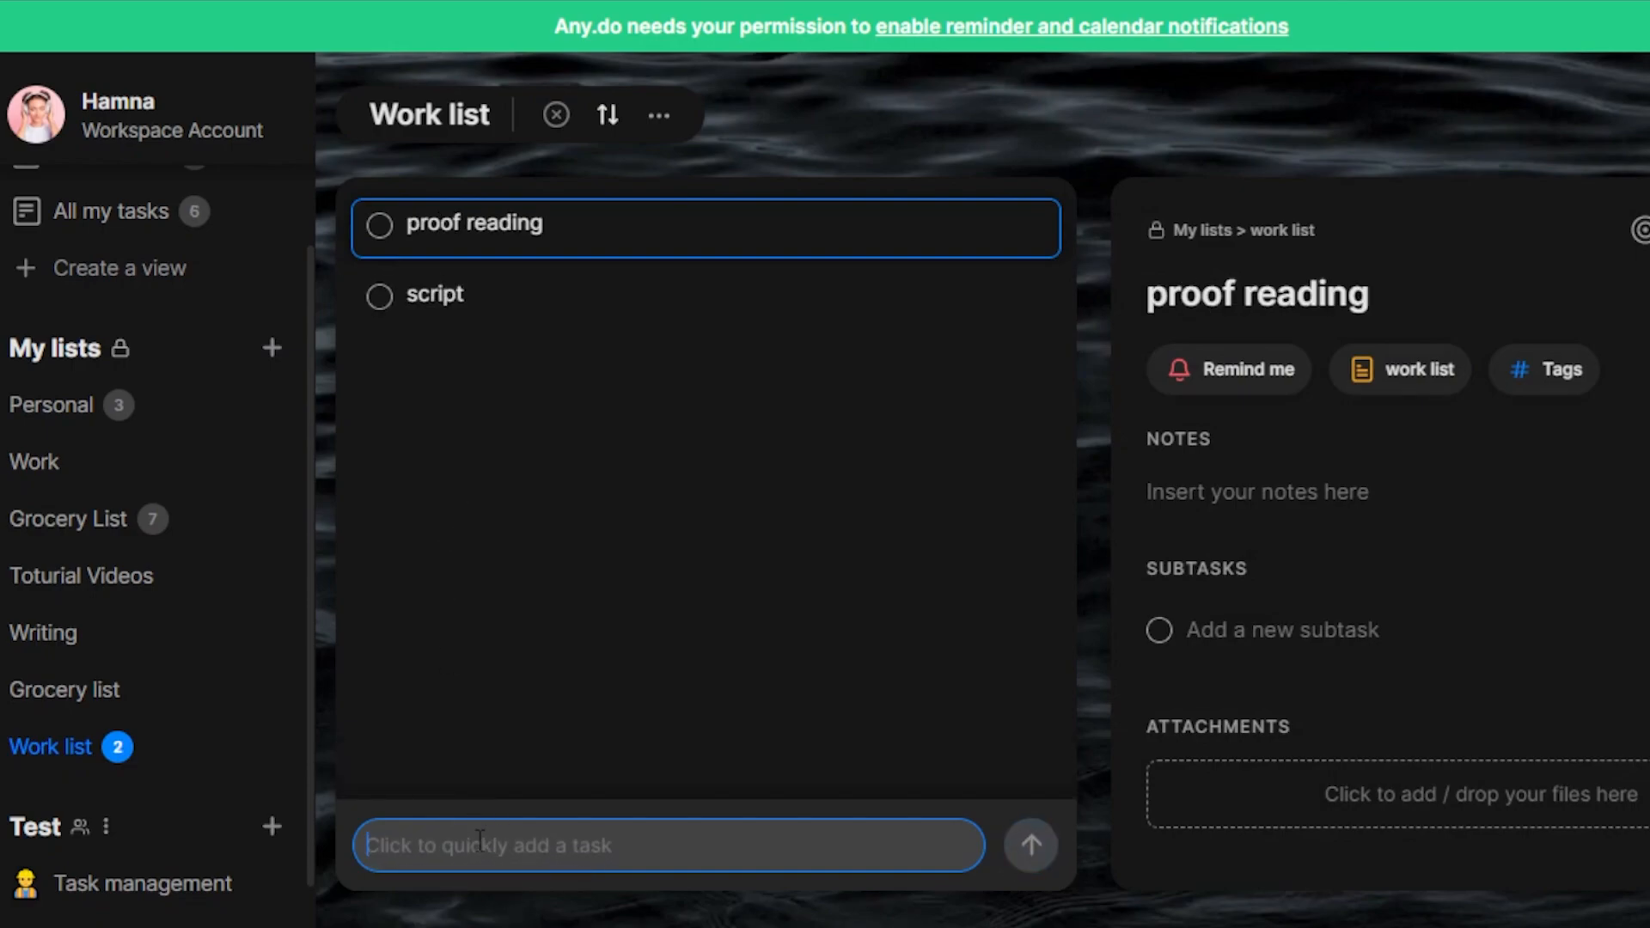
pyautogui.write('send document')
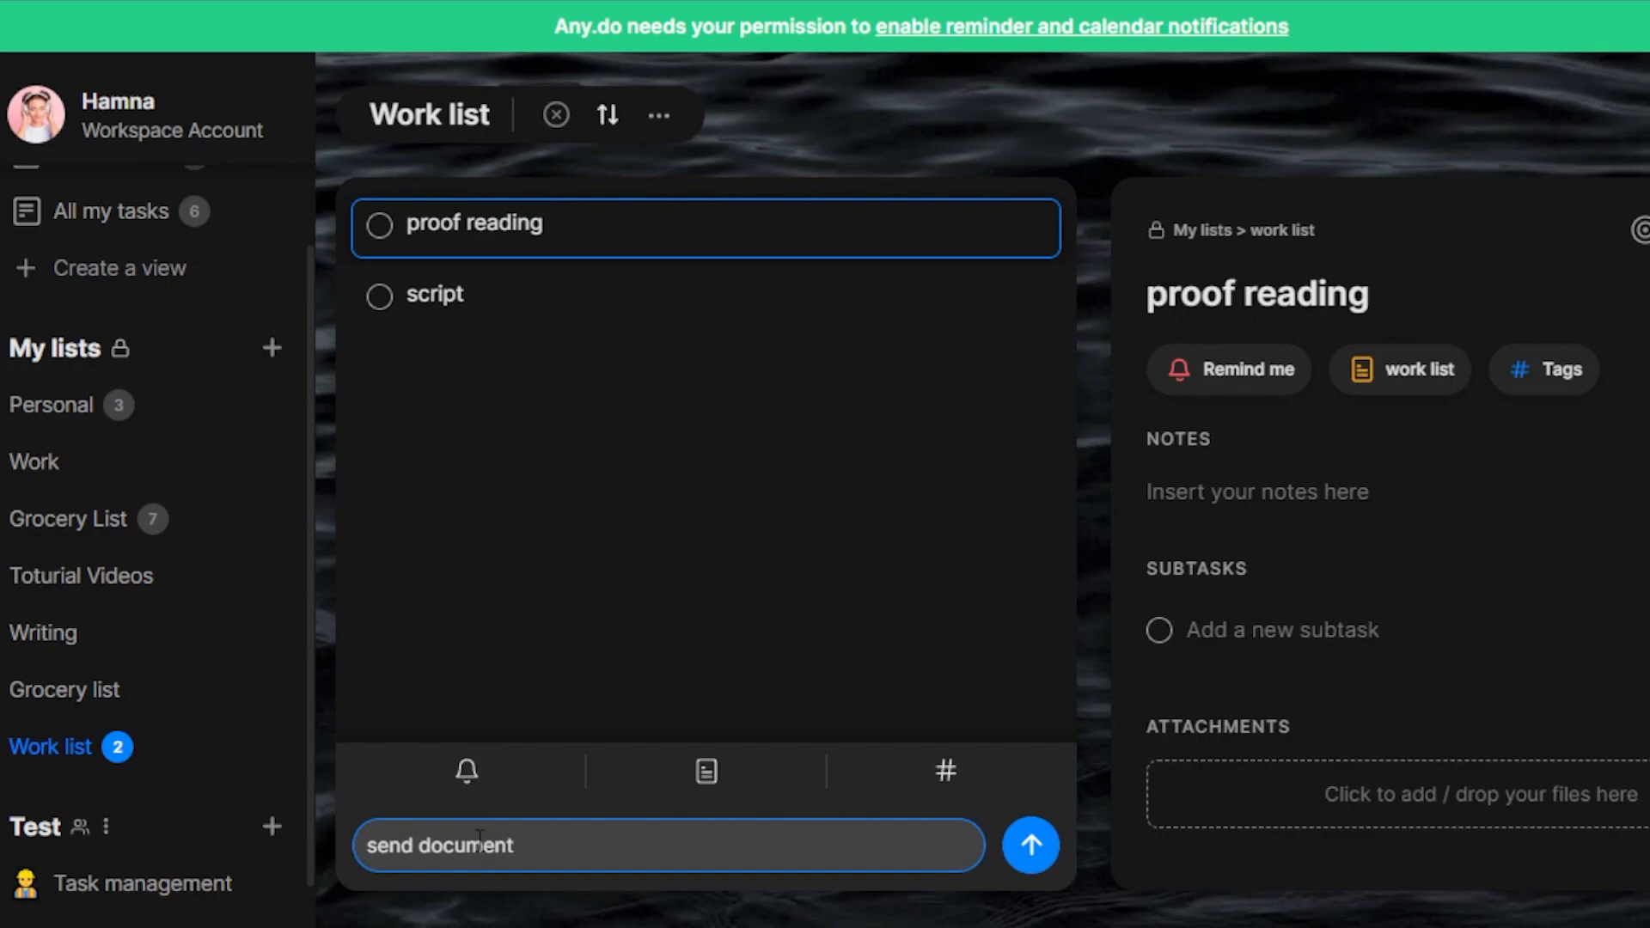
pyautogui.press('Return')
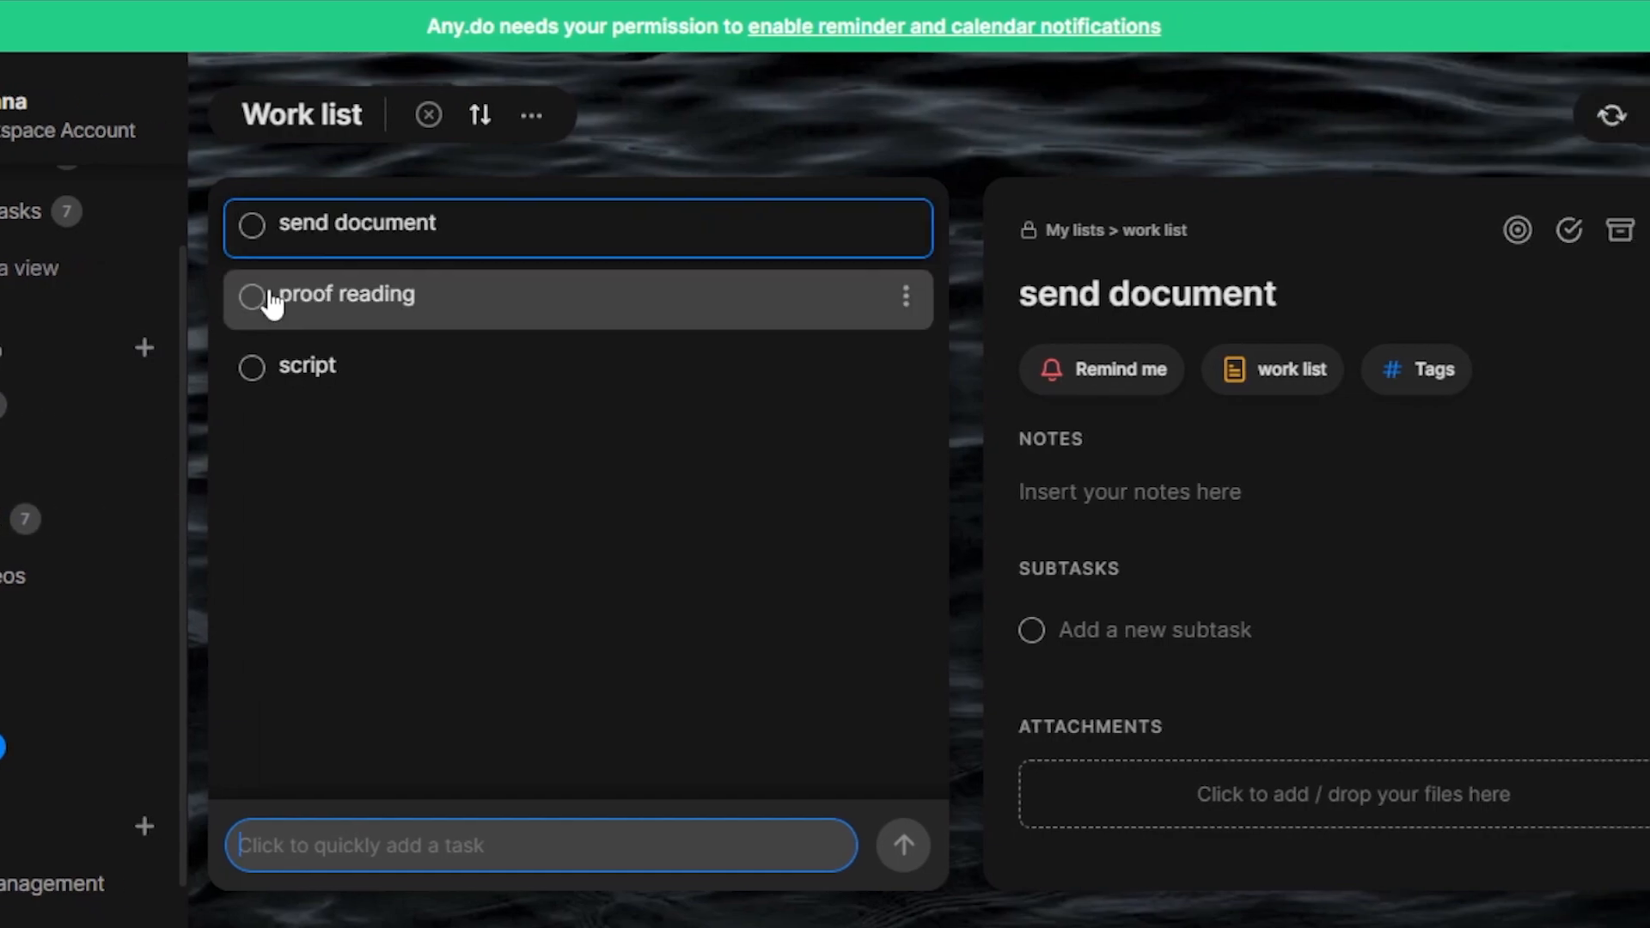
# - Mark the script and proof reading tasks in the Work list as completed
pyautogui.click(125, 369)
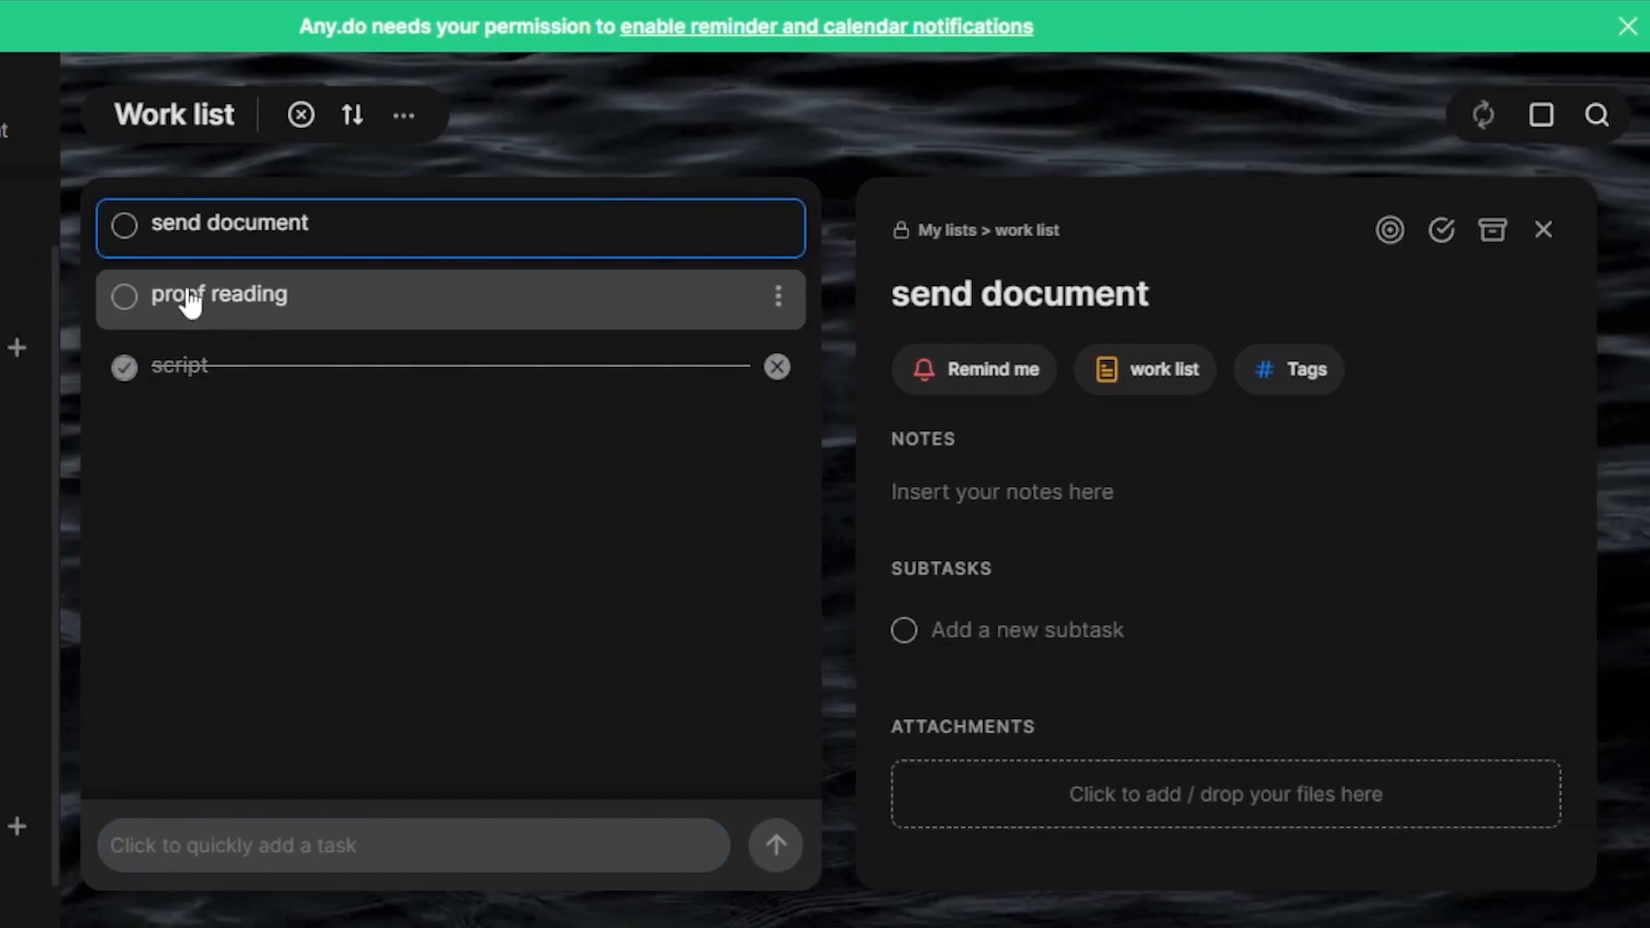
pyautogui.click(125, 298)
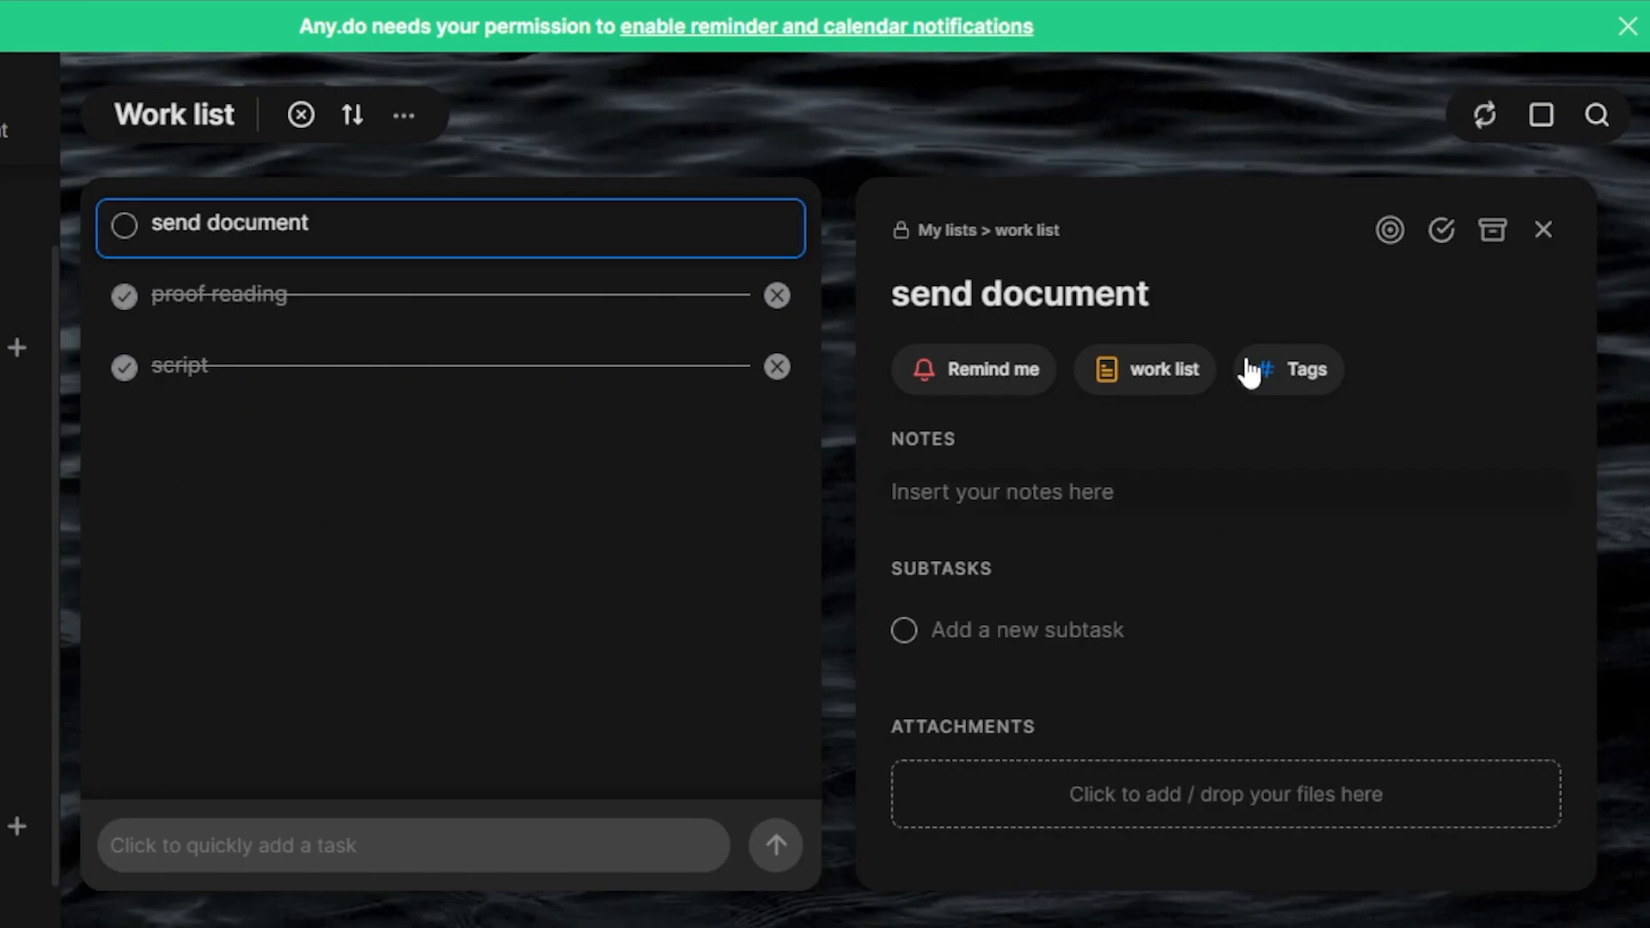
pyautogui.click(1260, 370)
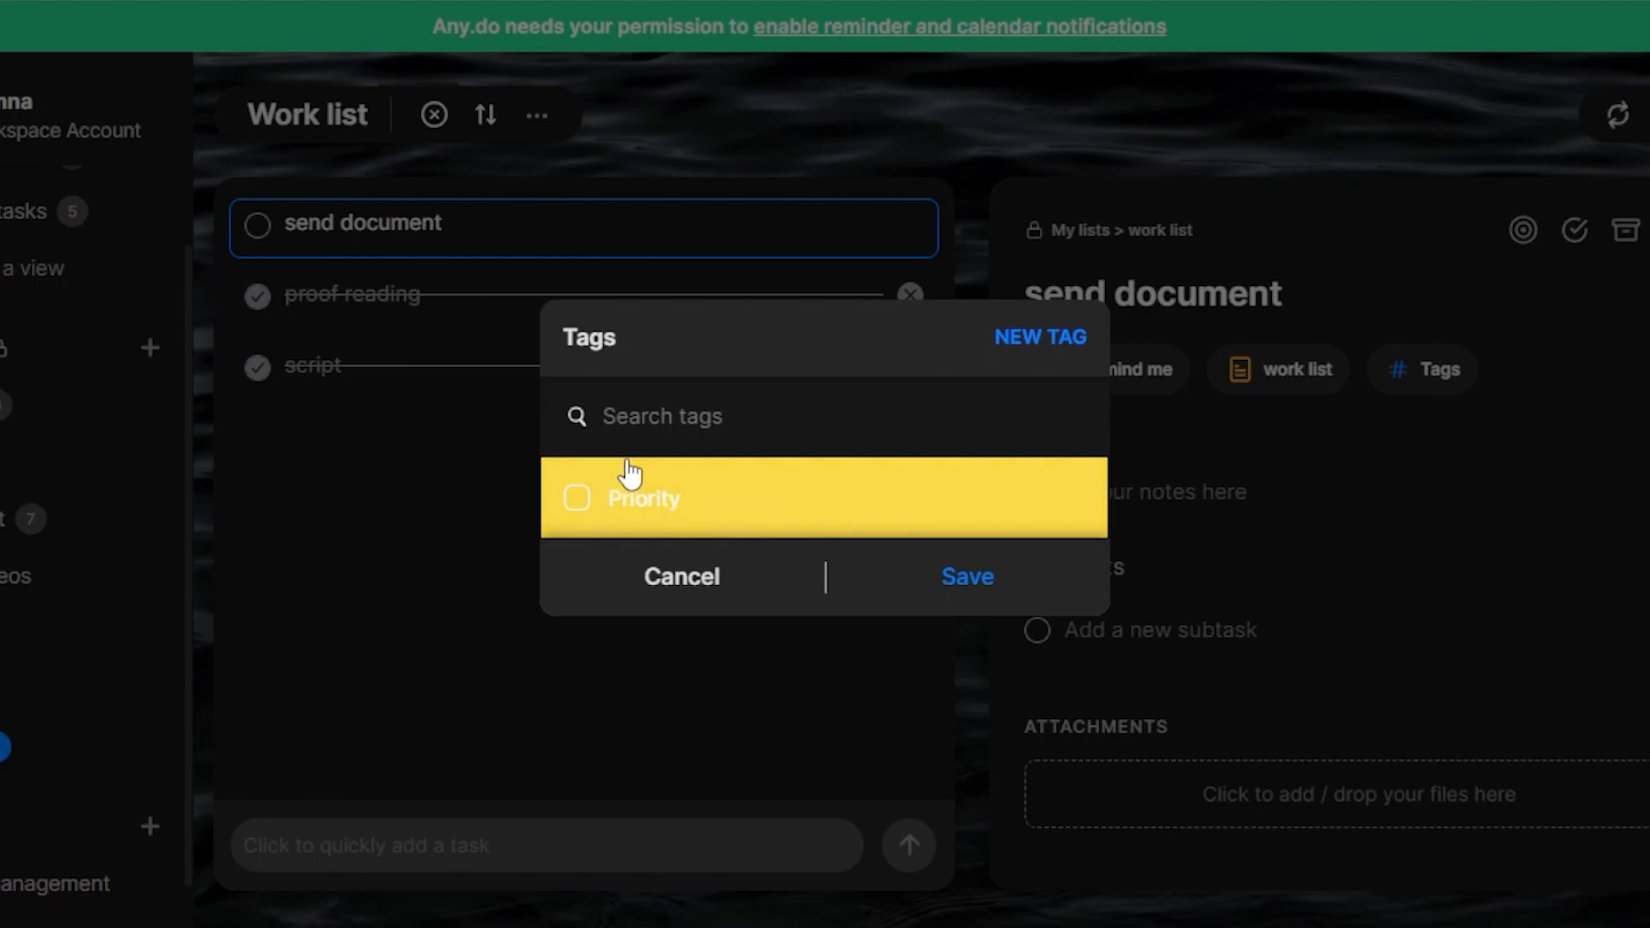
pyautogui.click(1041, 338)
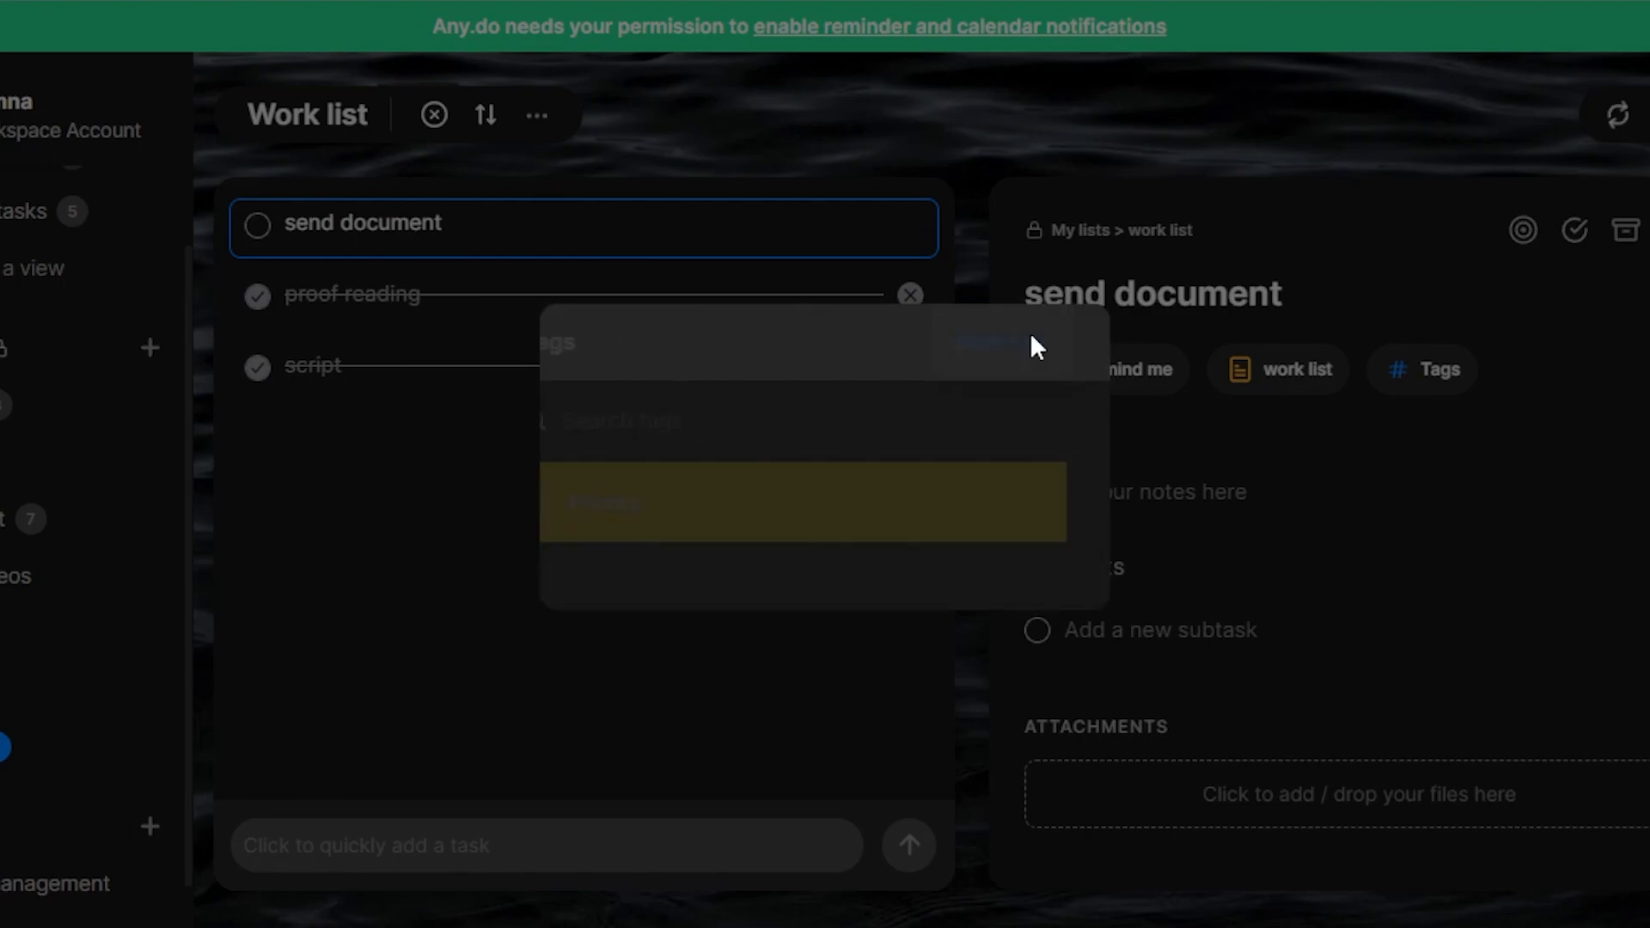
pyautogui.click(626, 359)
pyautogui.write('new')
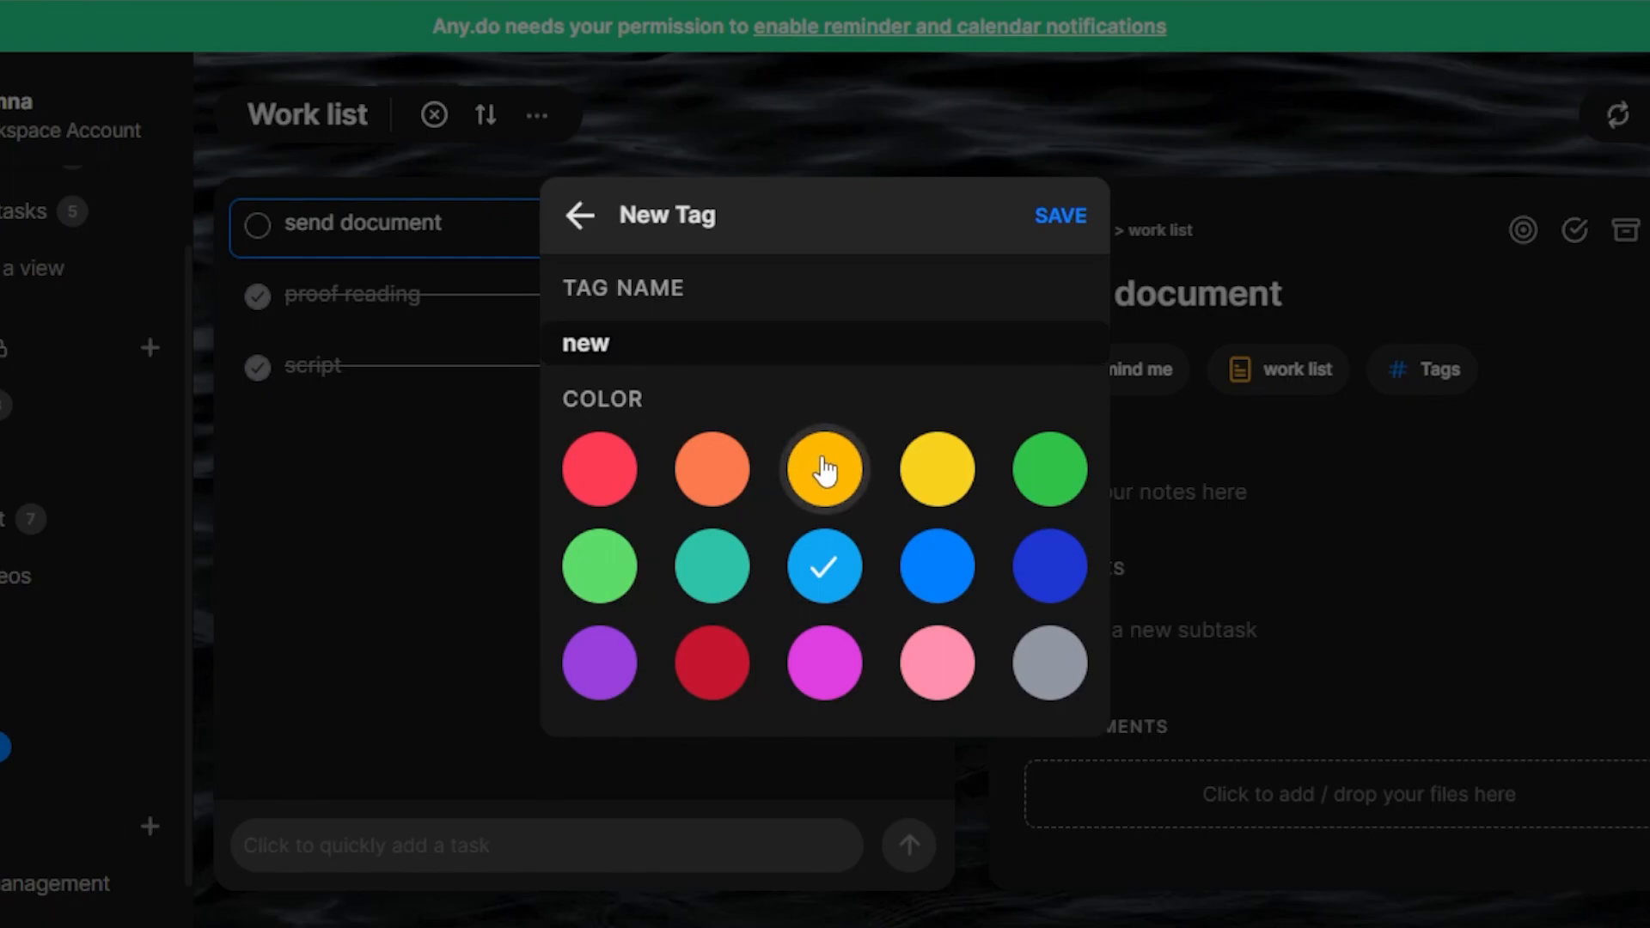
pyautogui.click(806, 465)
pyautogui.click(464, 538)
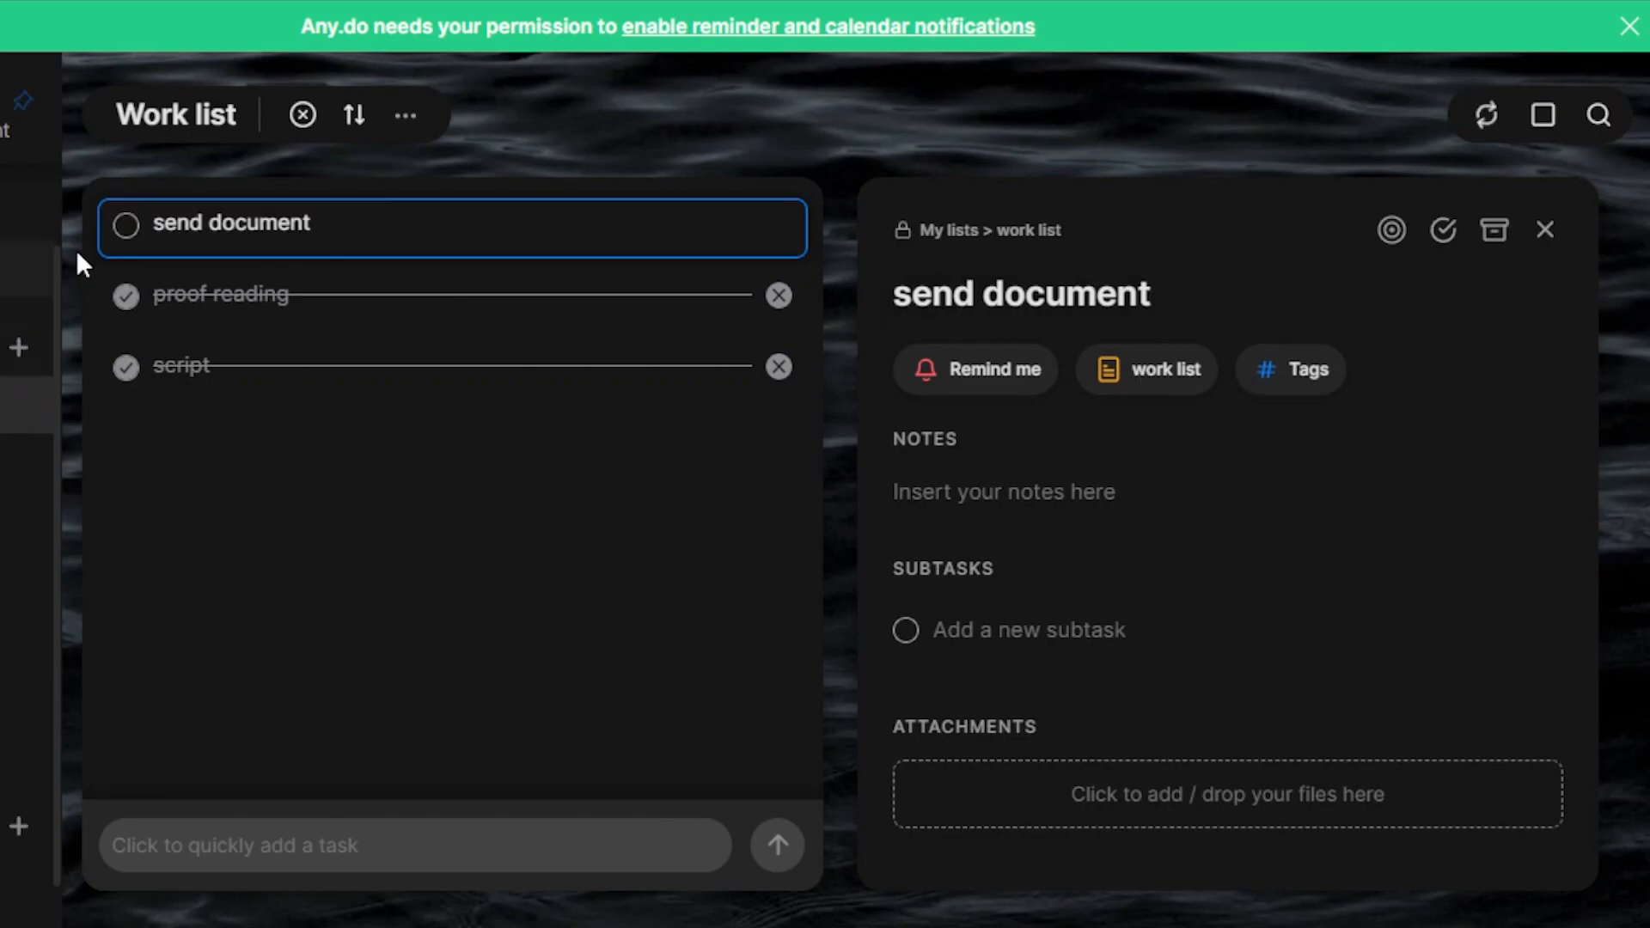
# - Look over the combined list of all tasks, and open the Task management board in the Test workspace
pyautogui.moveTo(251, 401)
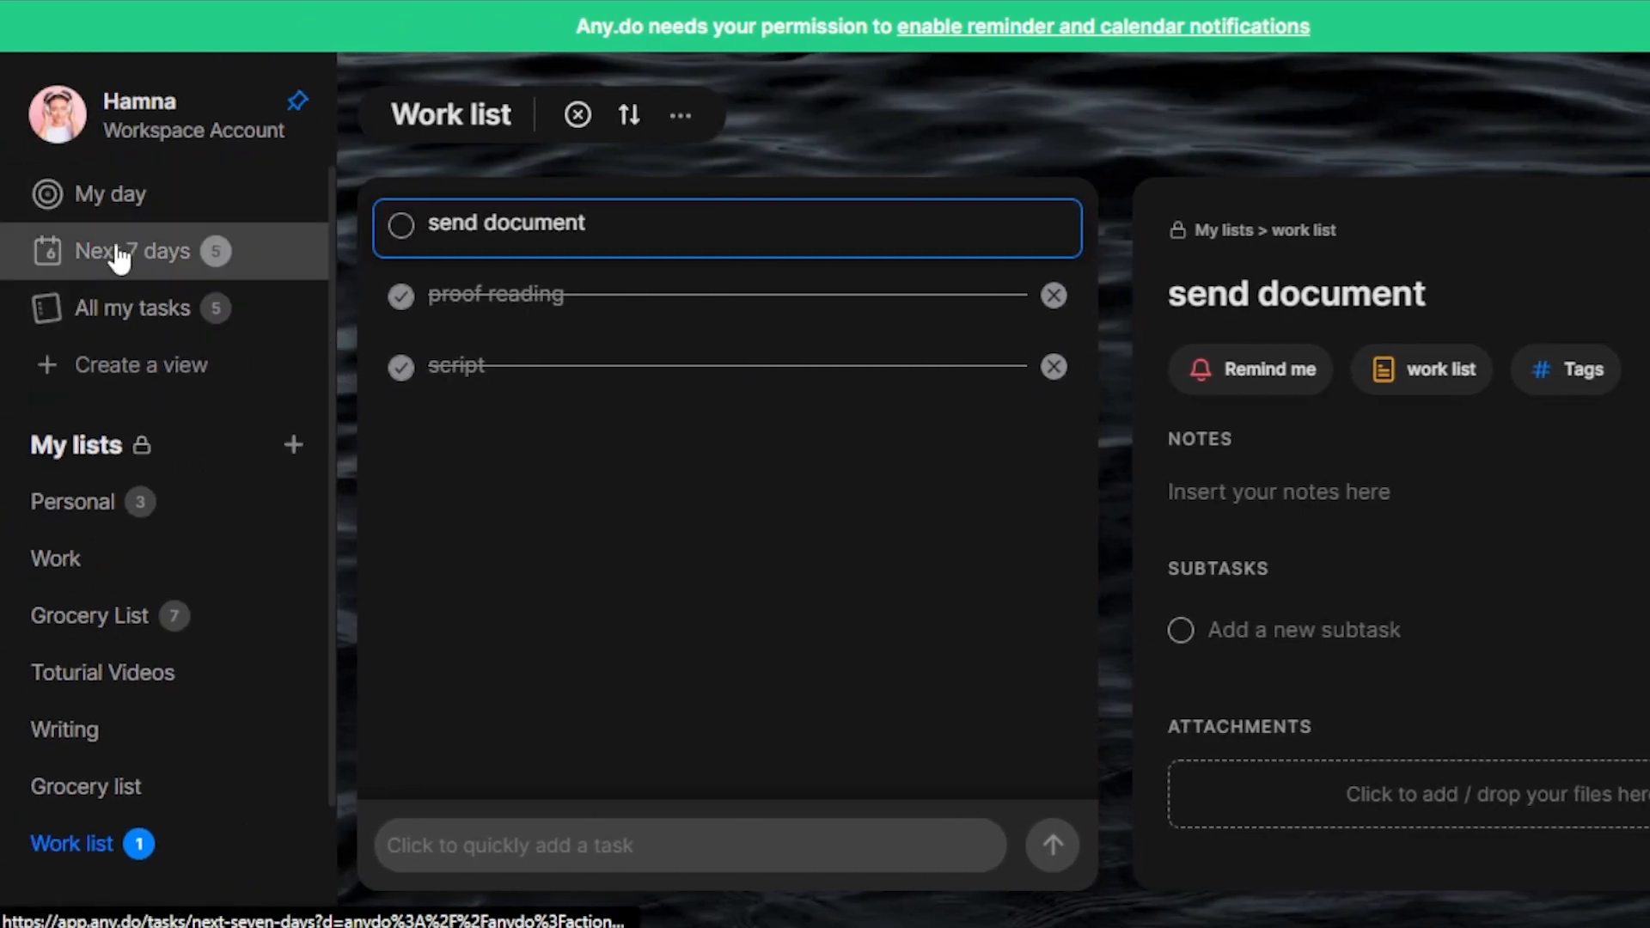
pyautogui.click(155, 309)
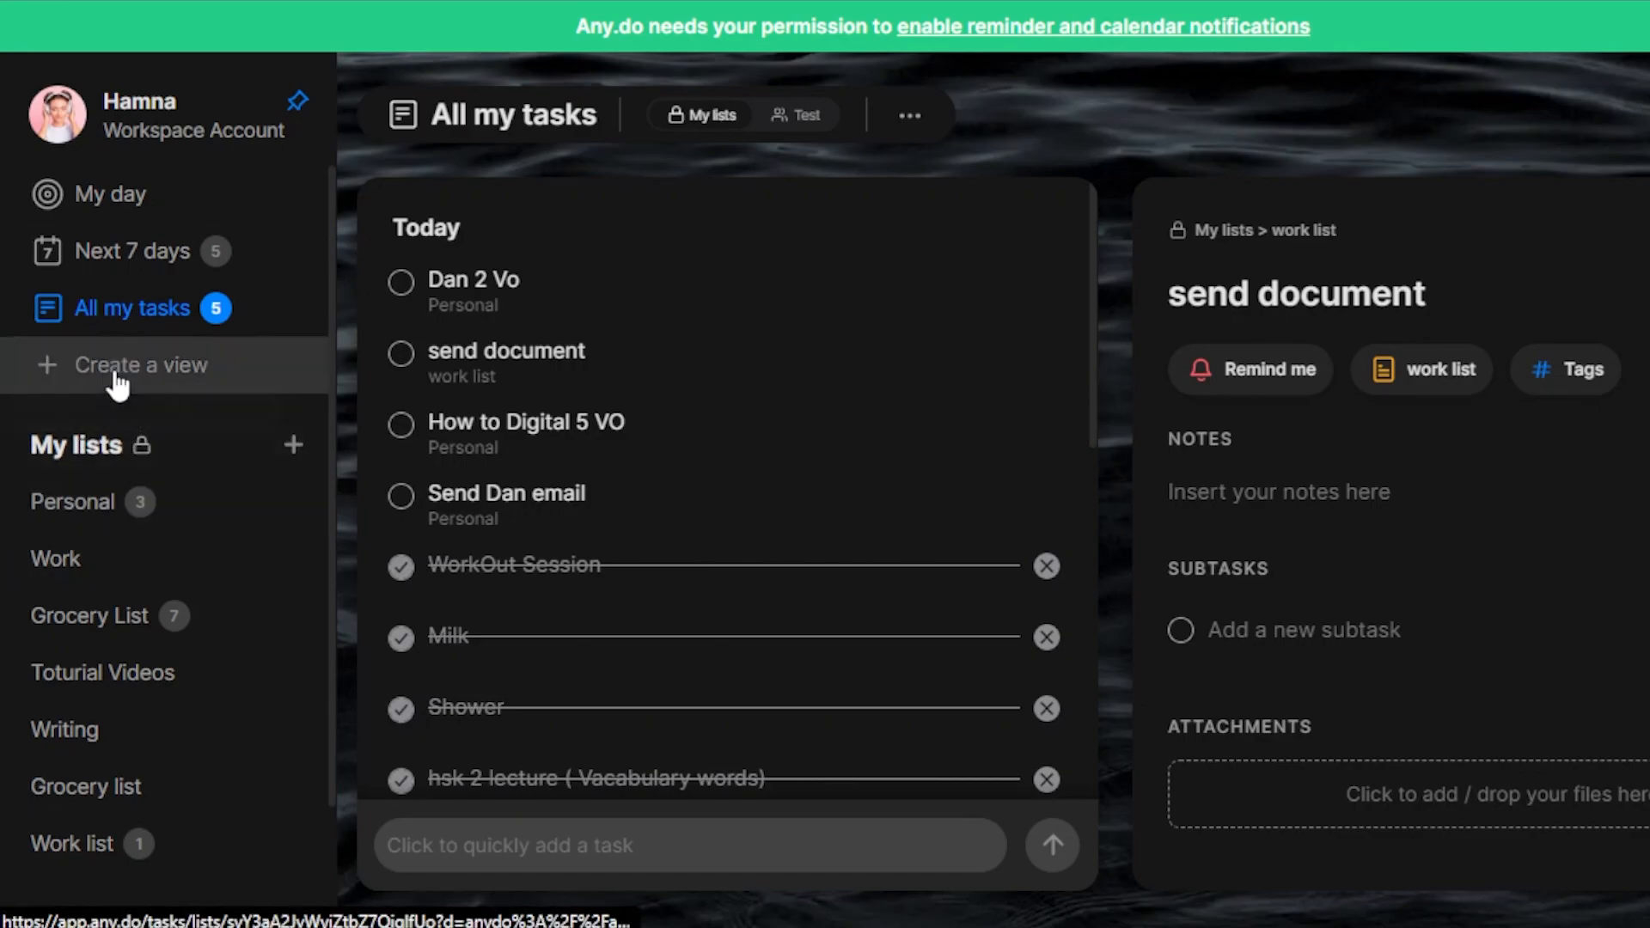
pyautogui.scroll(-1, 332, 430)
pyautogui.scroll(-3, 331, 501)
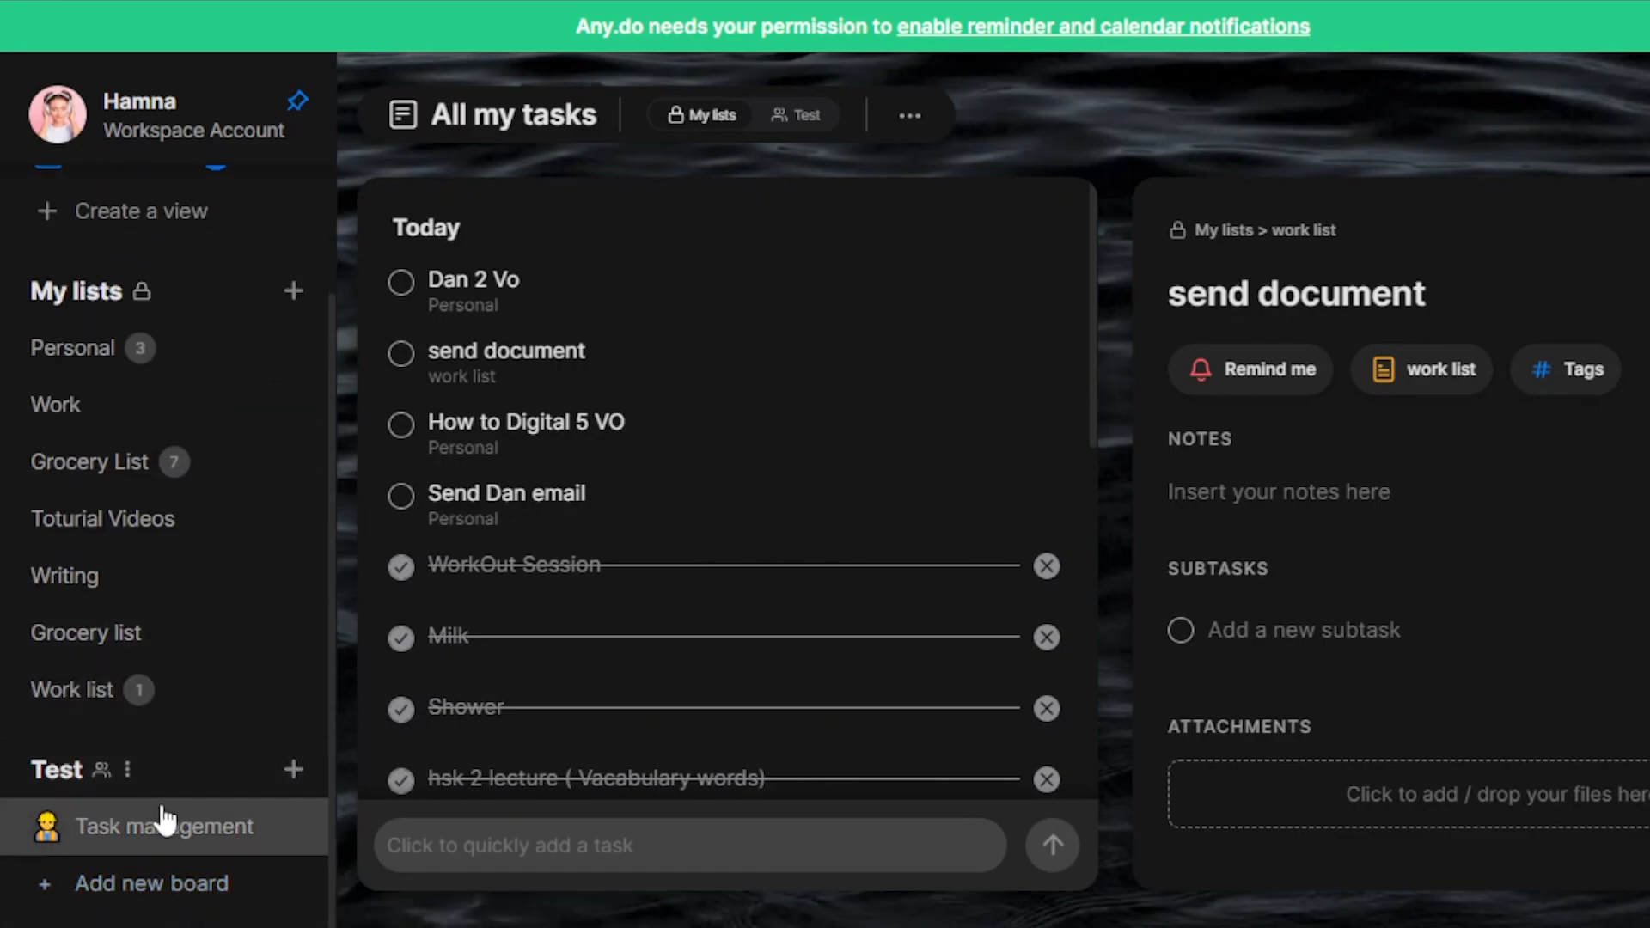
pyautogui.click(269, 831)
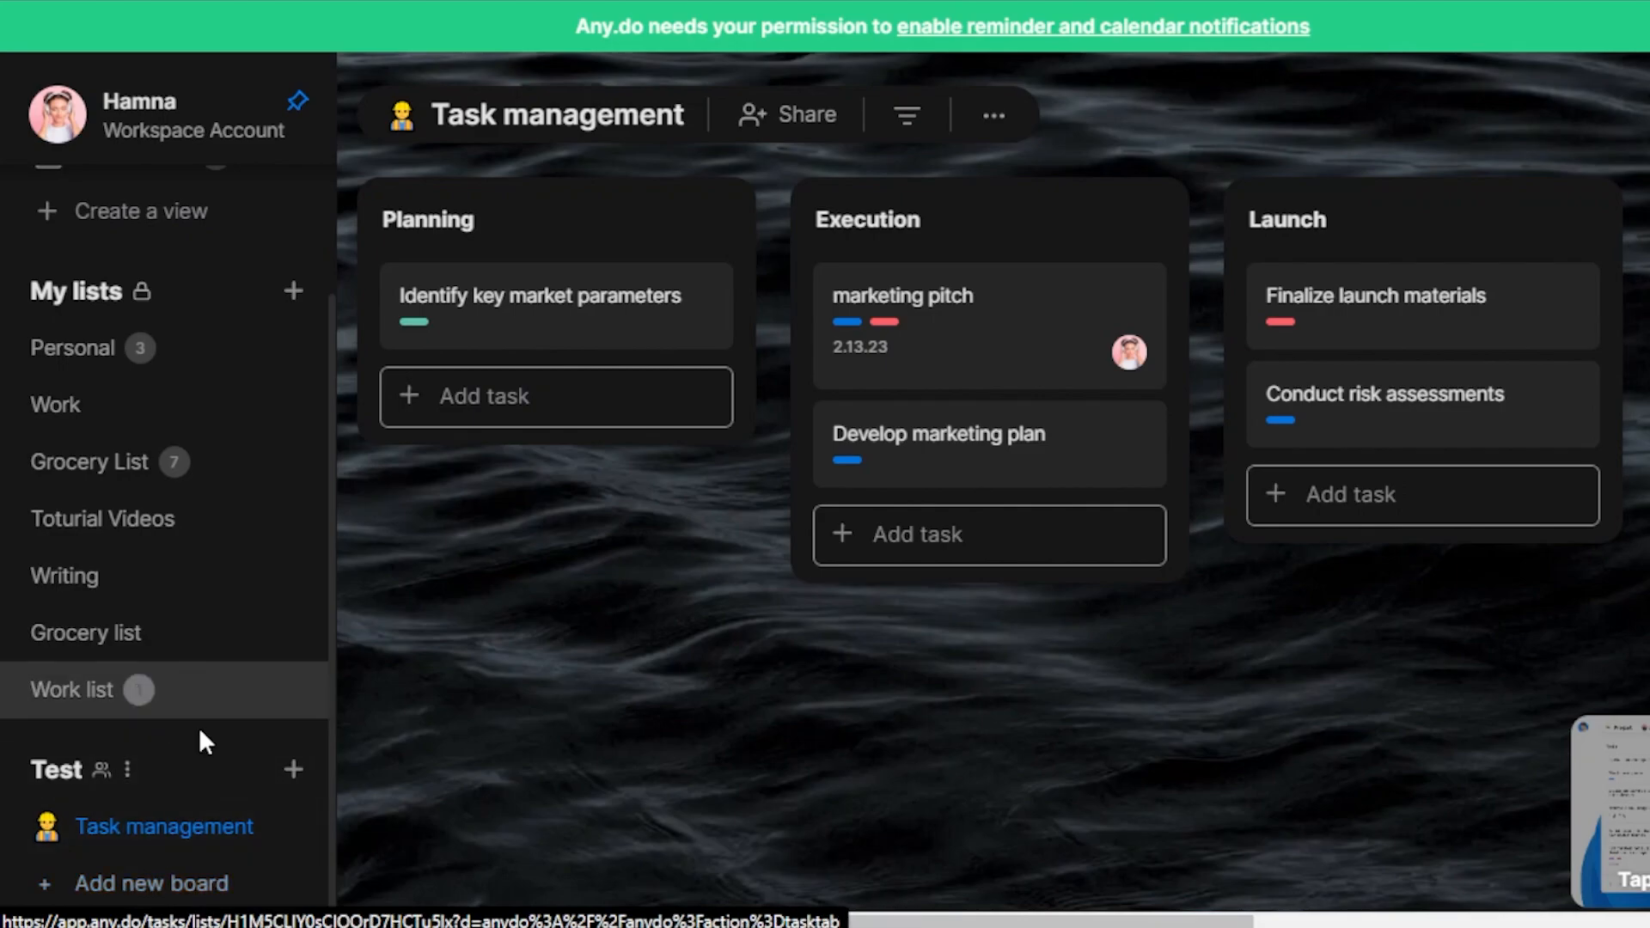
# - Check the sharing options of the Test workspace and close them without choosing any
pyautogui.click(127, 770)
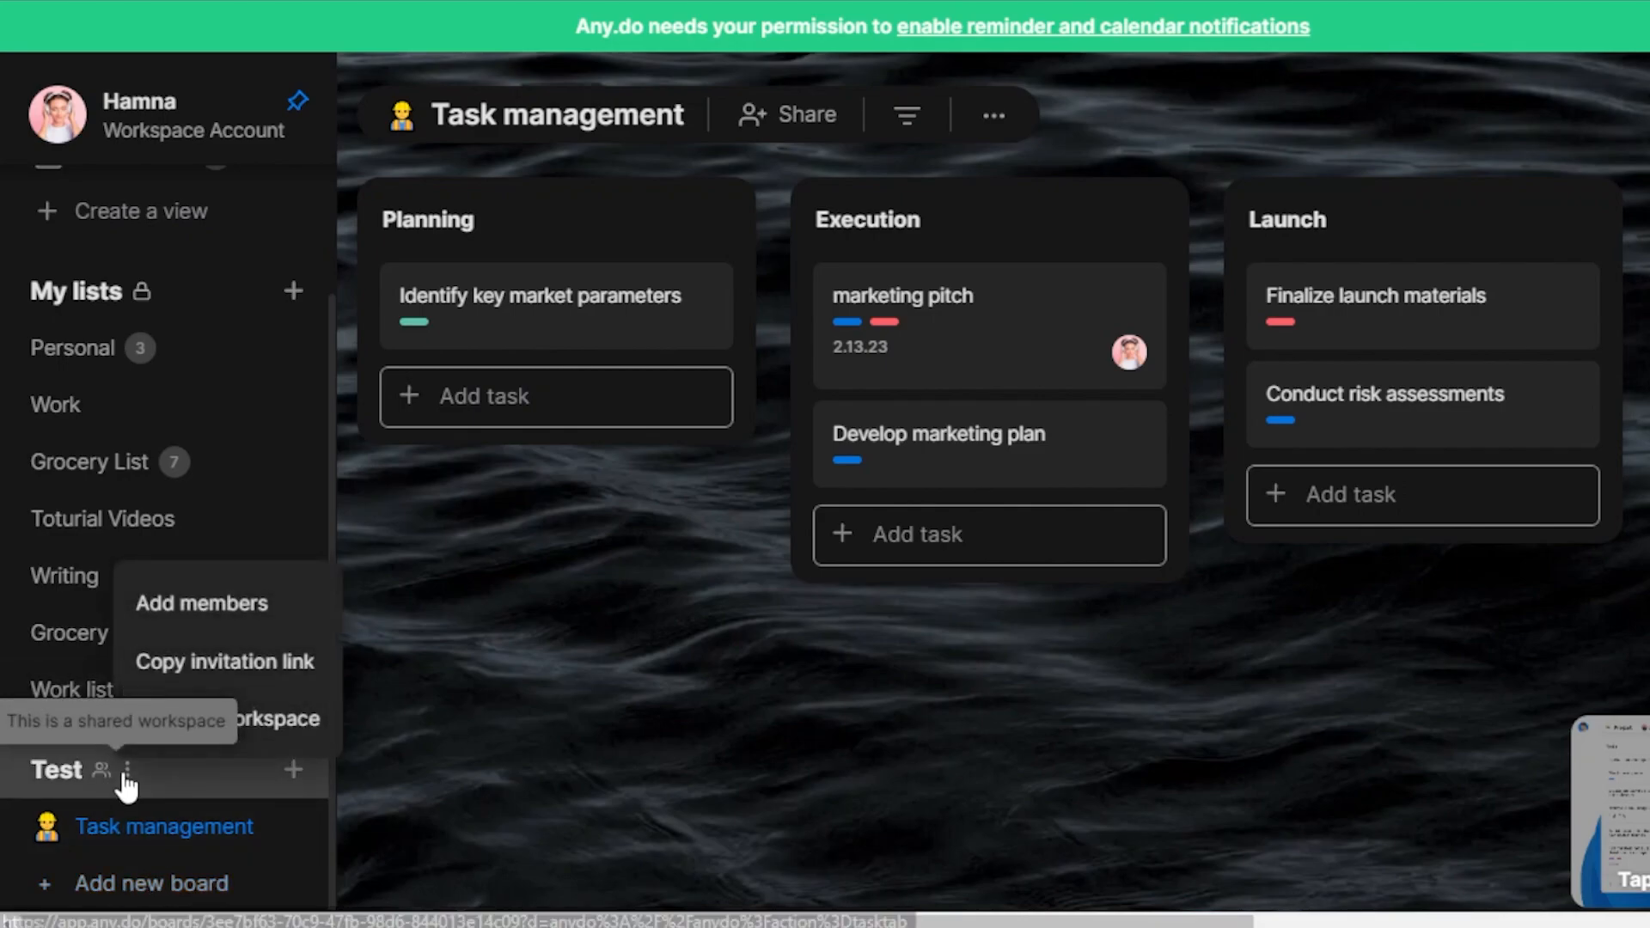
pyautogui.click(431, 566)
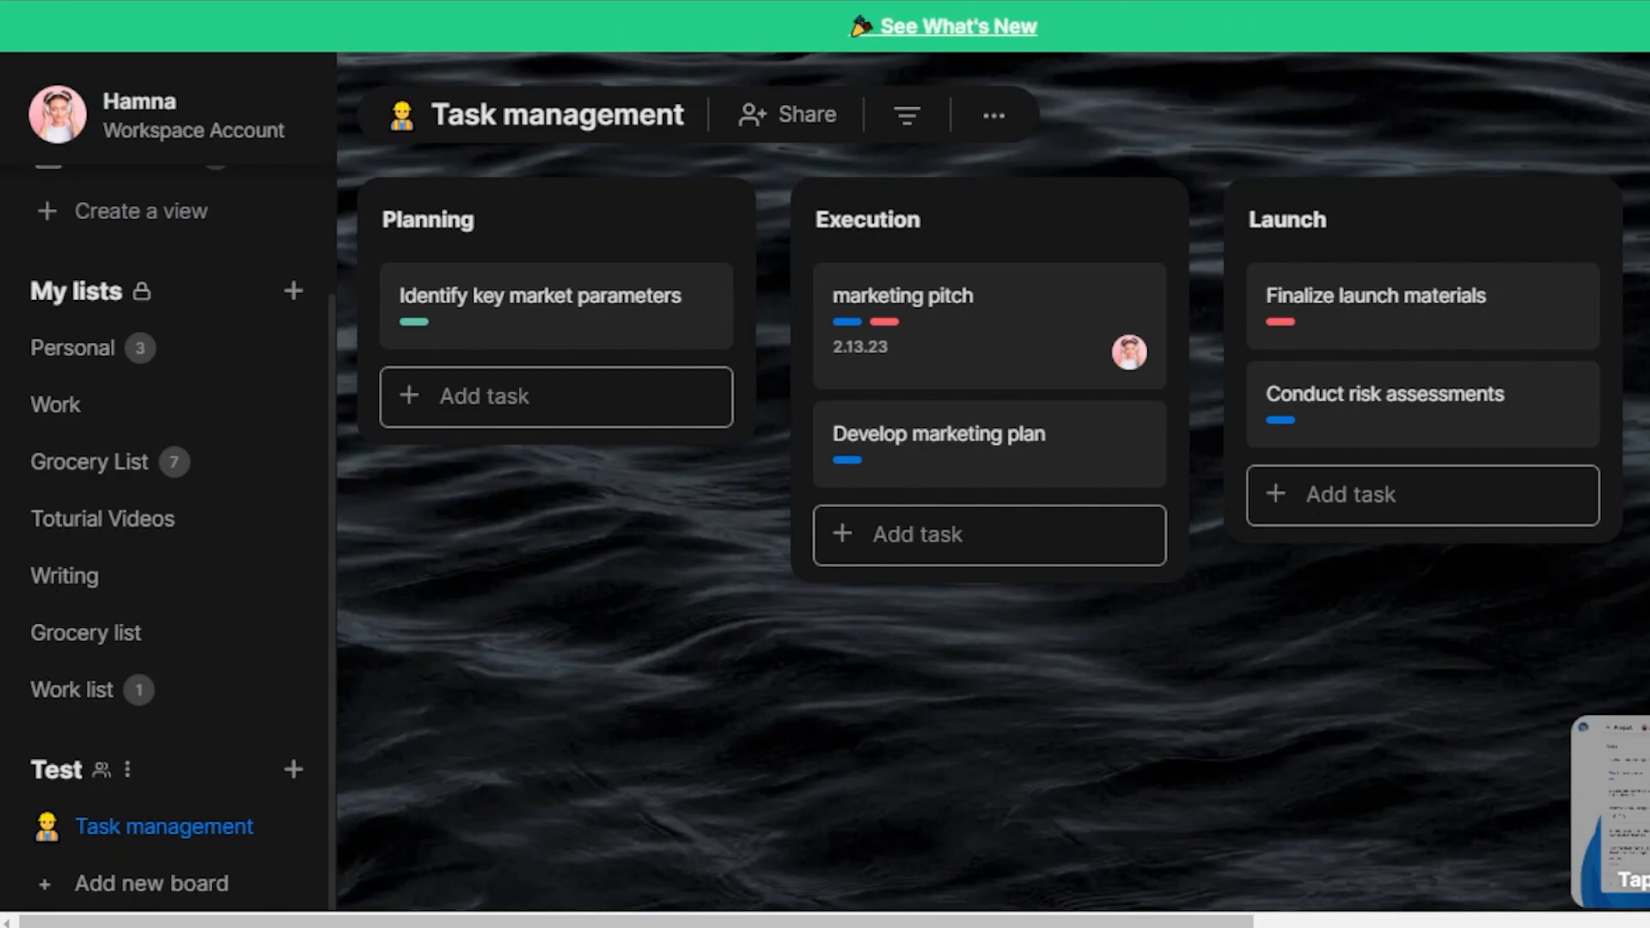
pyautogui.hscroll(3, 1555, 118)
pyautogui.click(1549, 115)
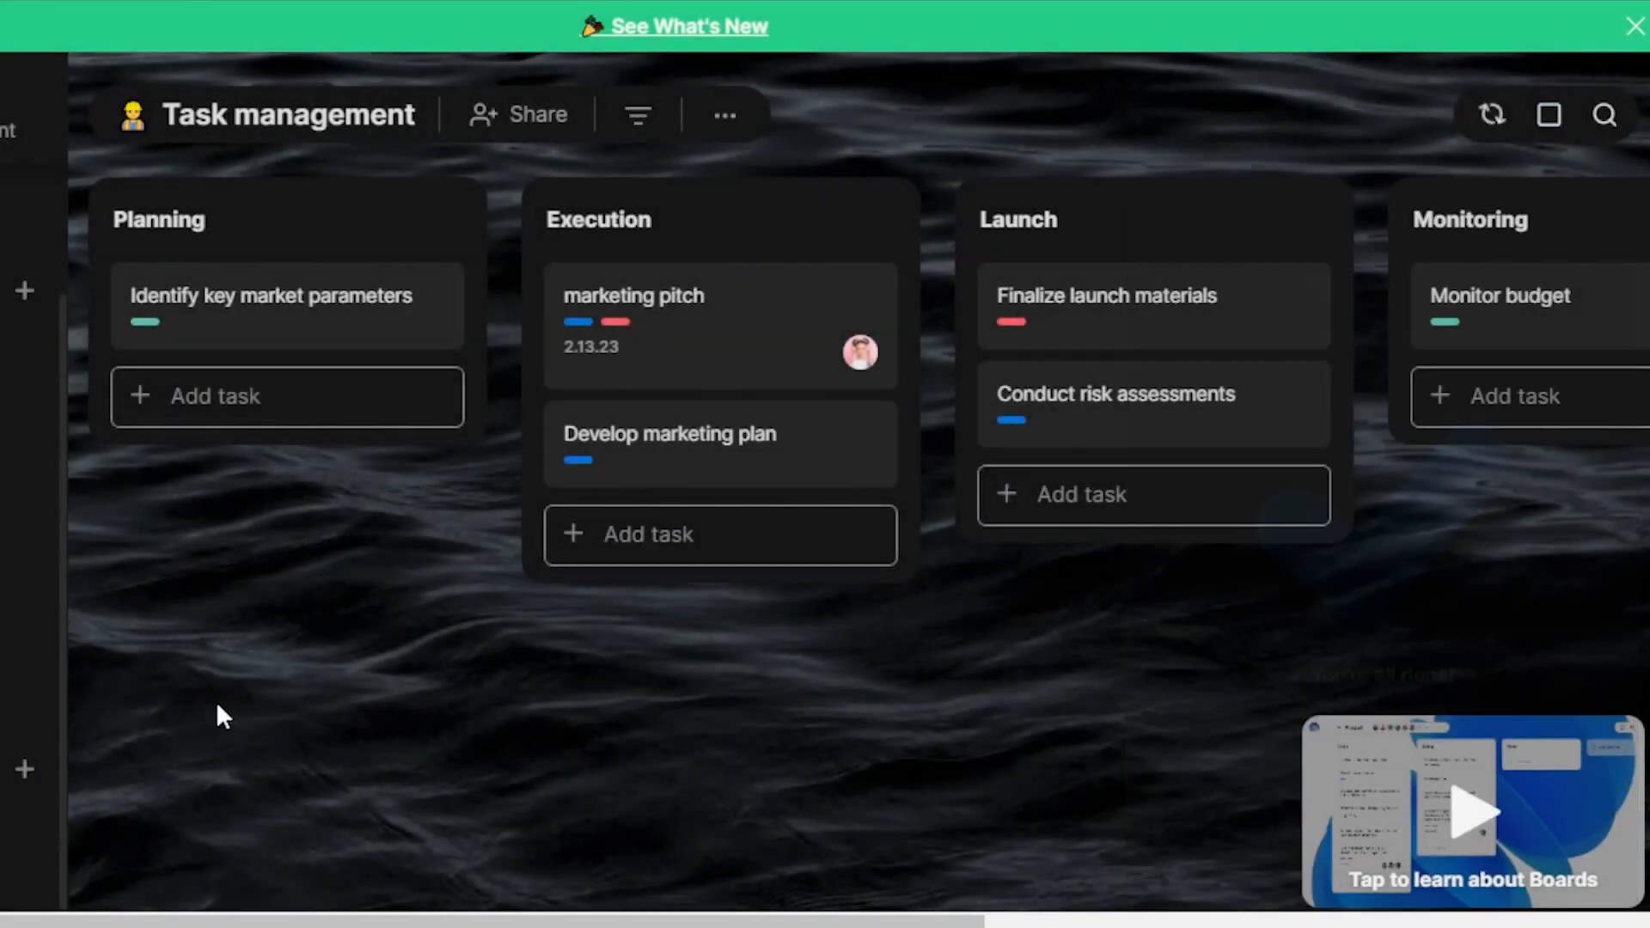
# - Change the app background to the green leaves image in the account preferences
pyautogui.moveTo(79, 122)
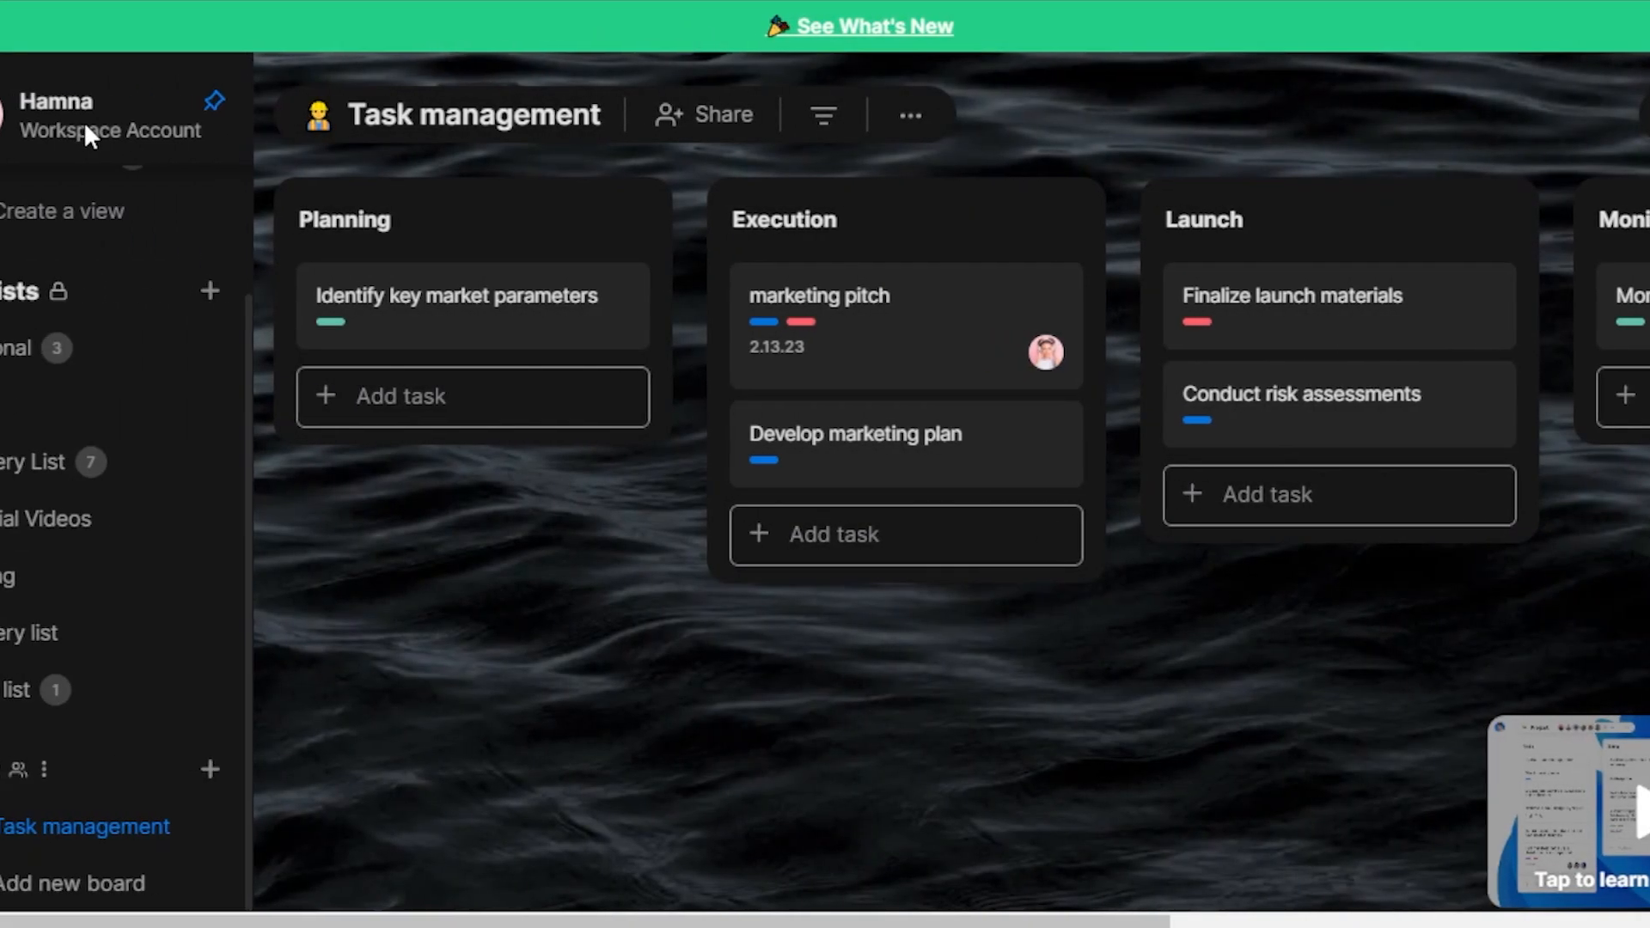
pyautogui.scroll(1, 313, 400)
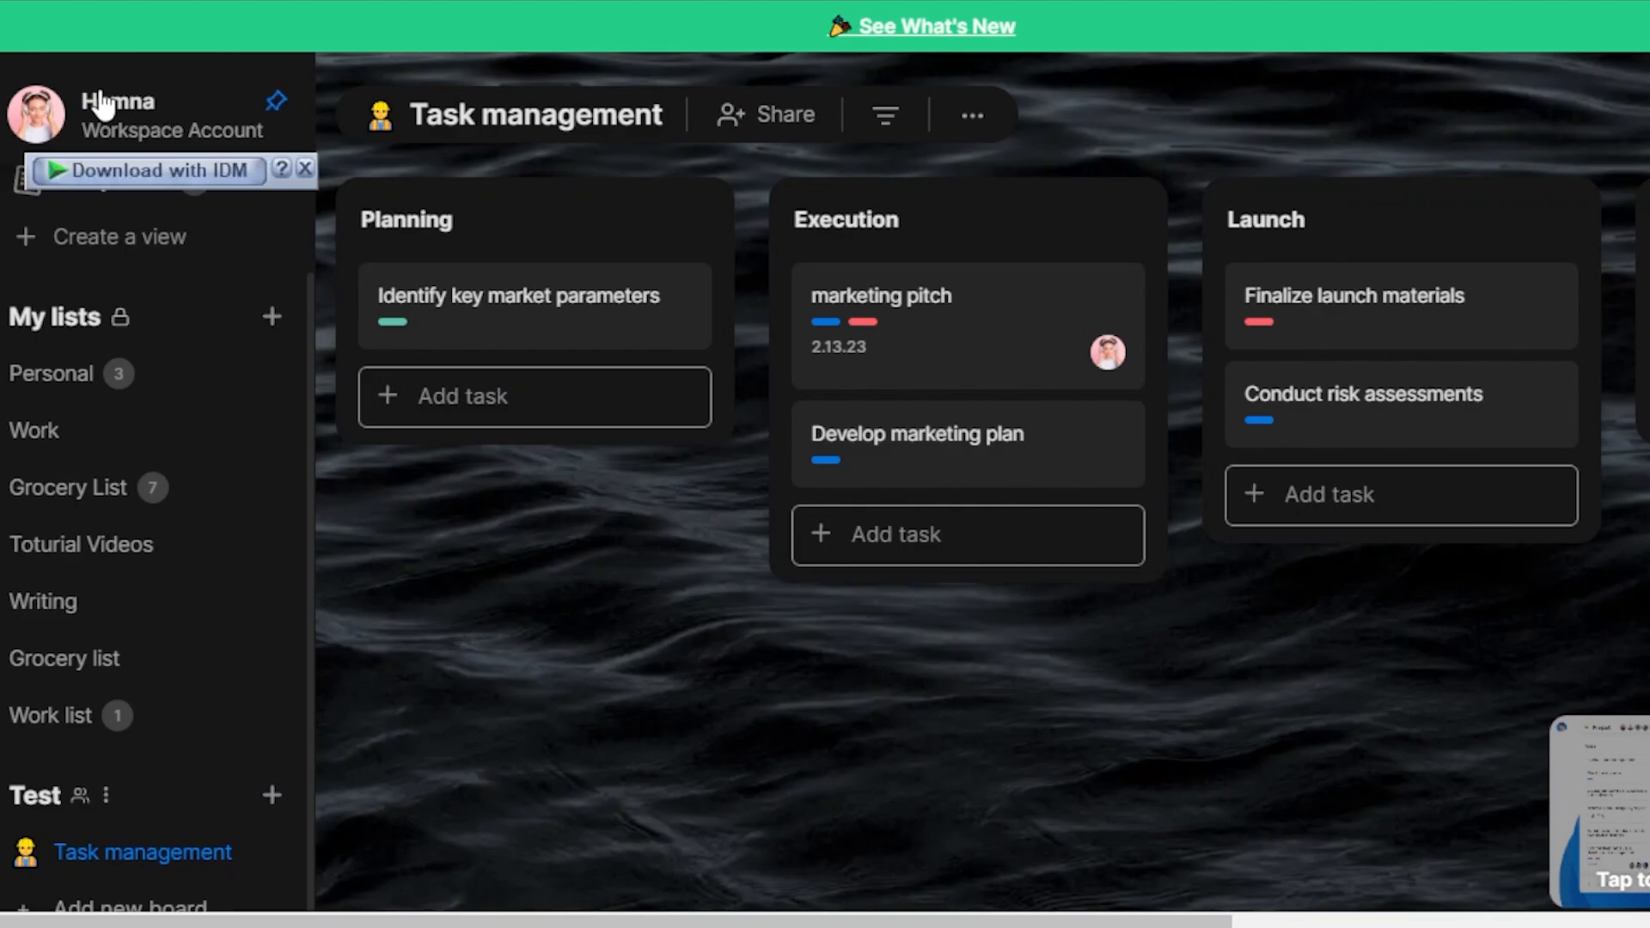
pyautogui.click(63, 112)
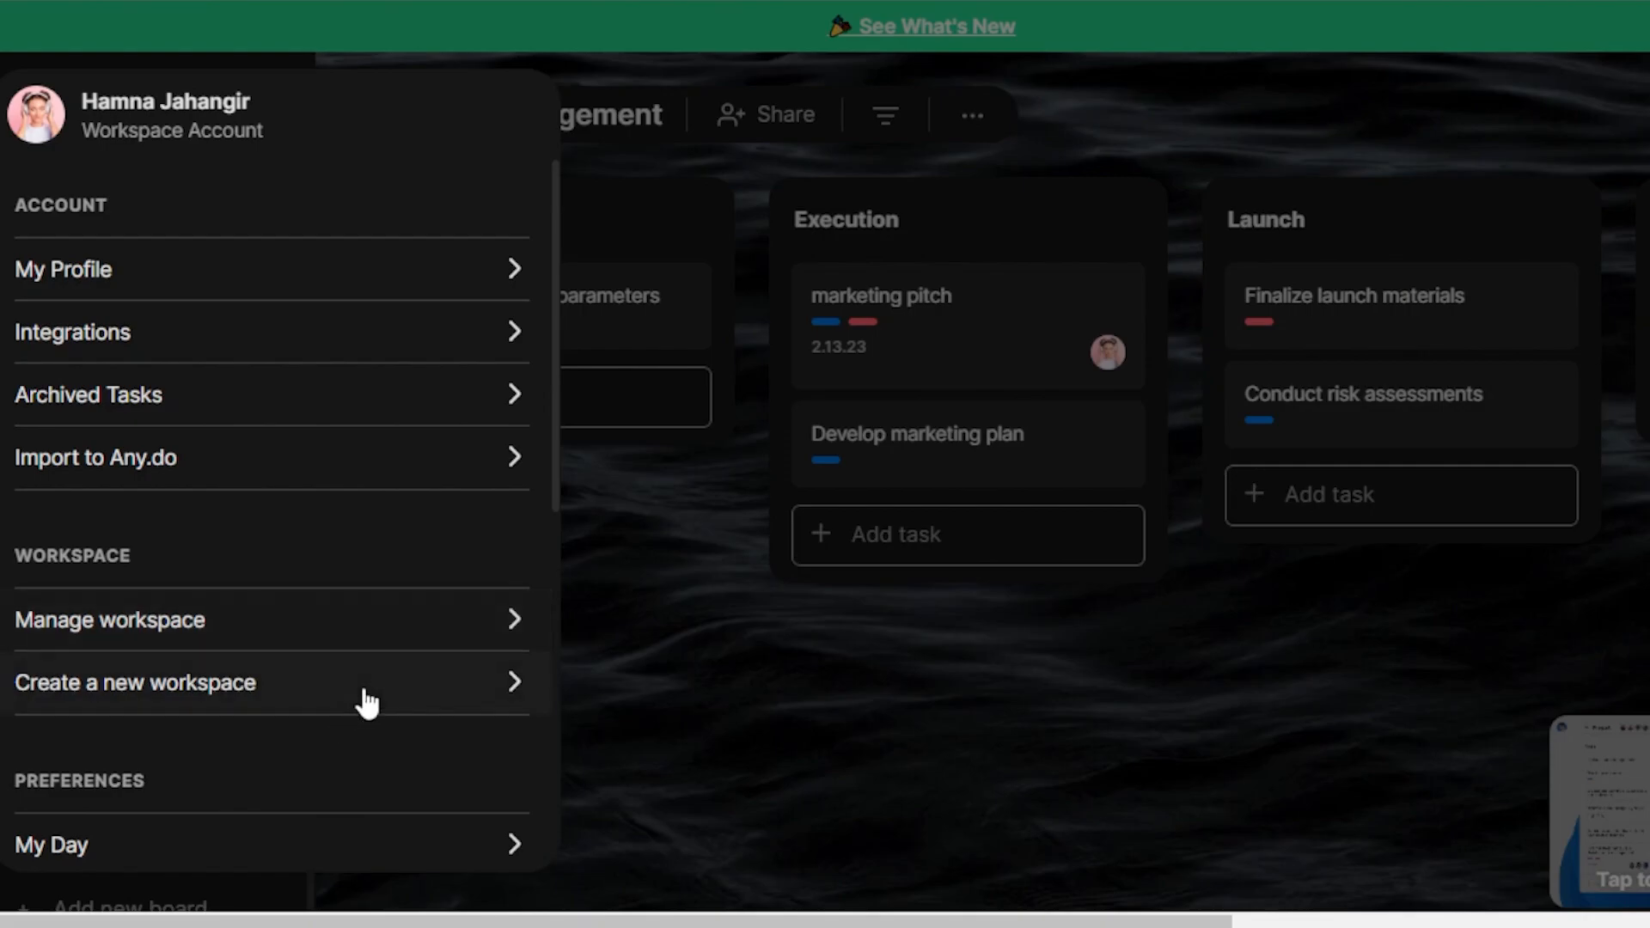
pyautogui.moveTo(554, 416); pyautogui.dragTo(556, 710)
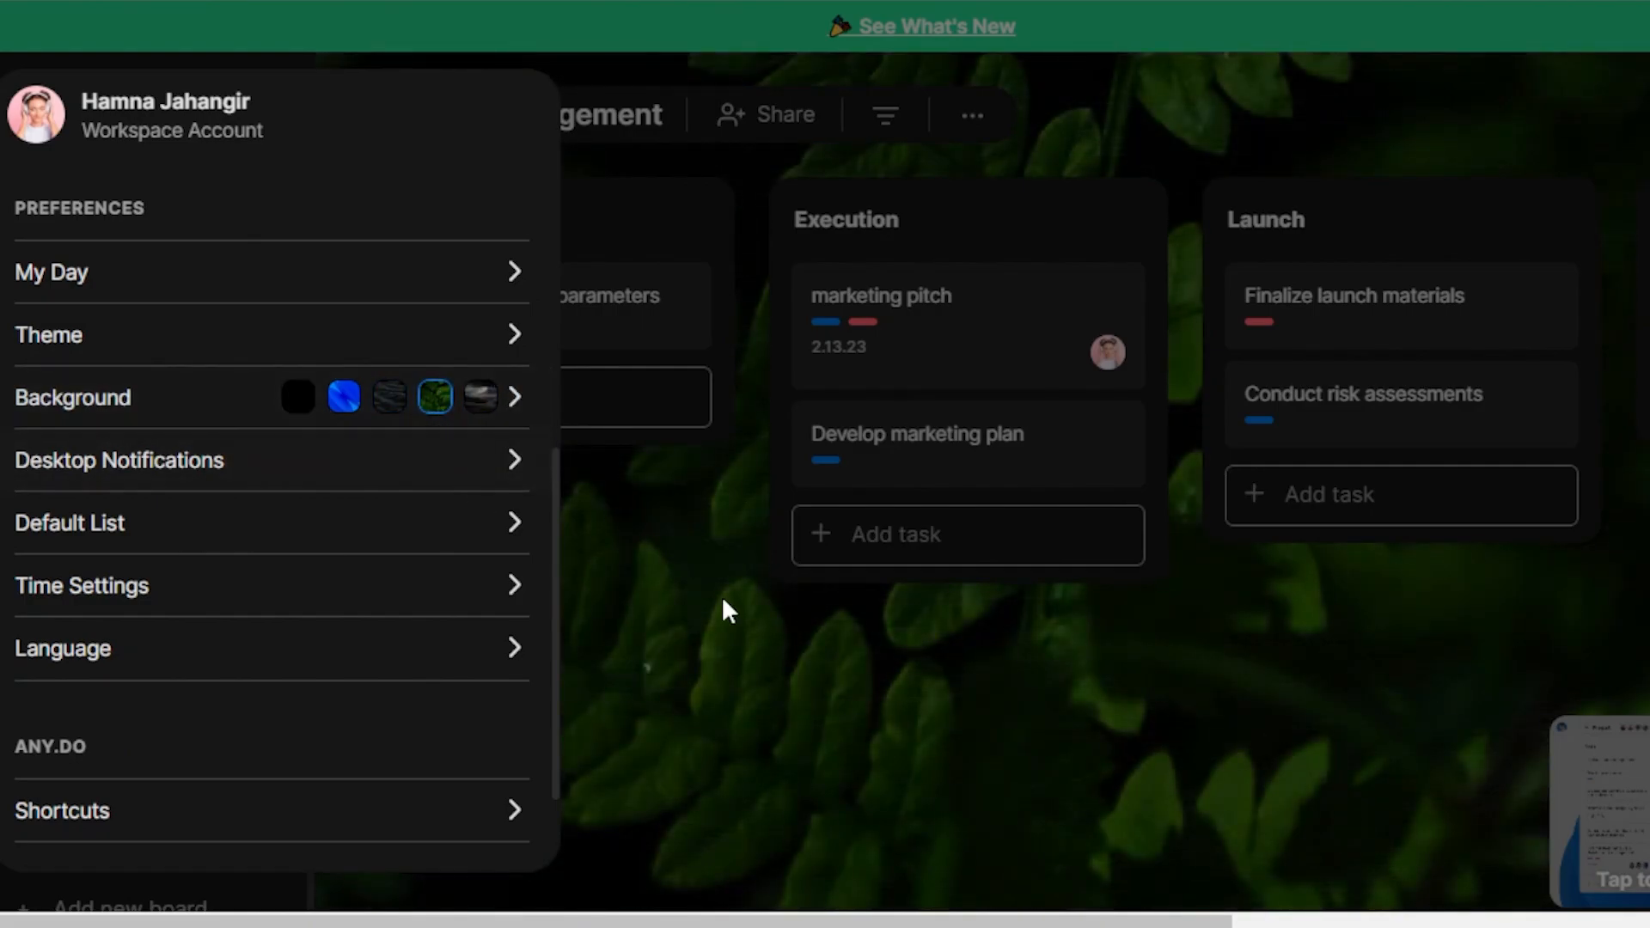
pyautogui.click(721, 606)
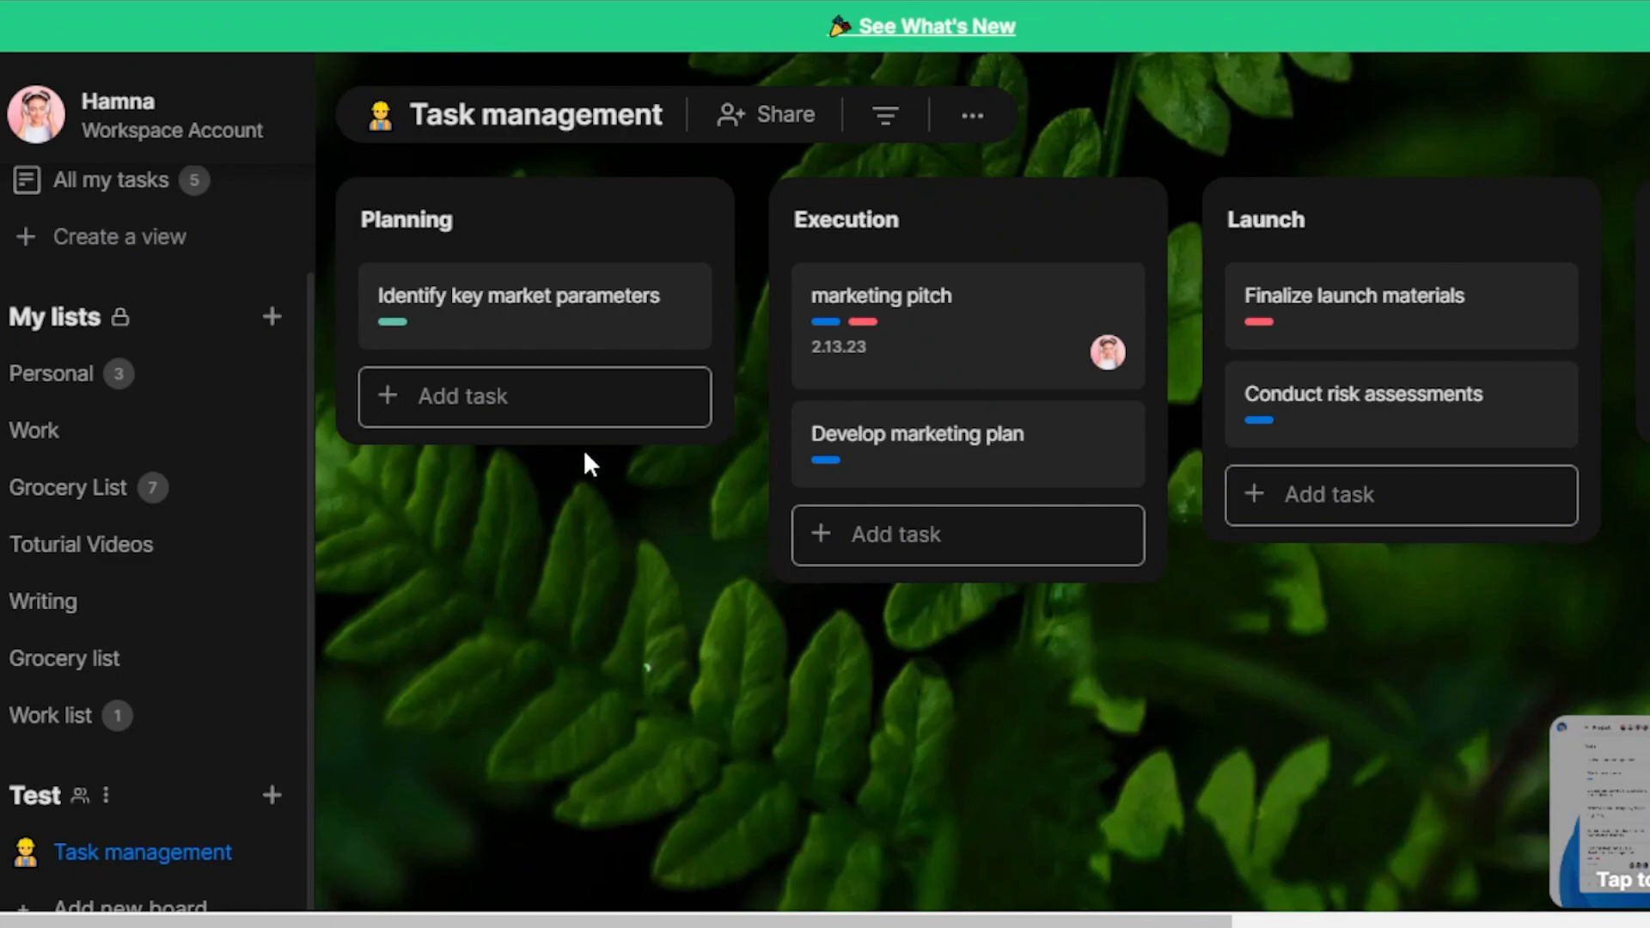
# - Look through the account, workspace and preference settings, and return to the Task management board
pyautogui.moveTo(556, 421); pyautogui.dragTo(556, 767)
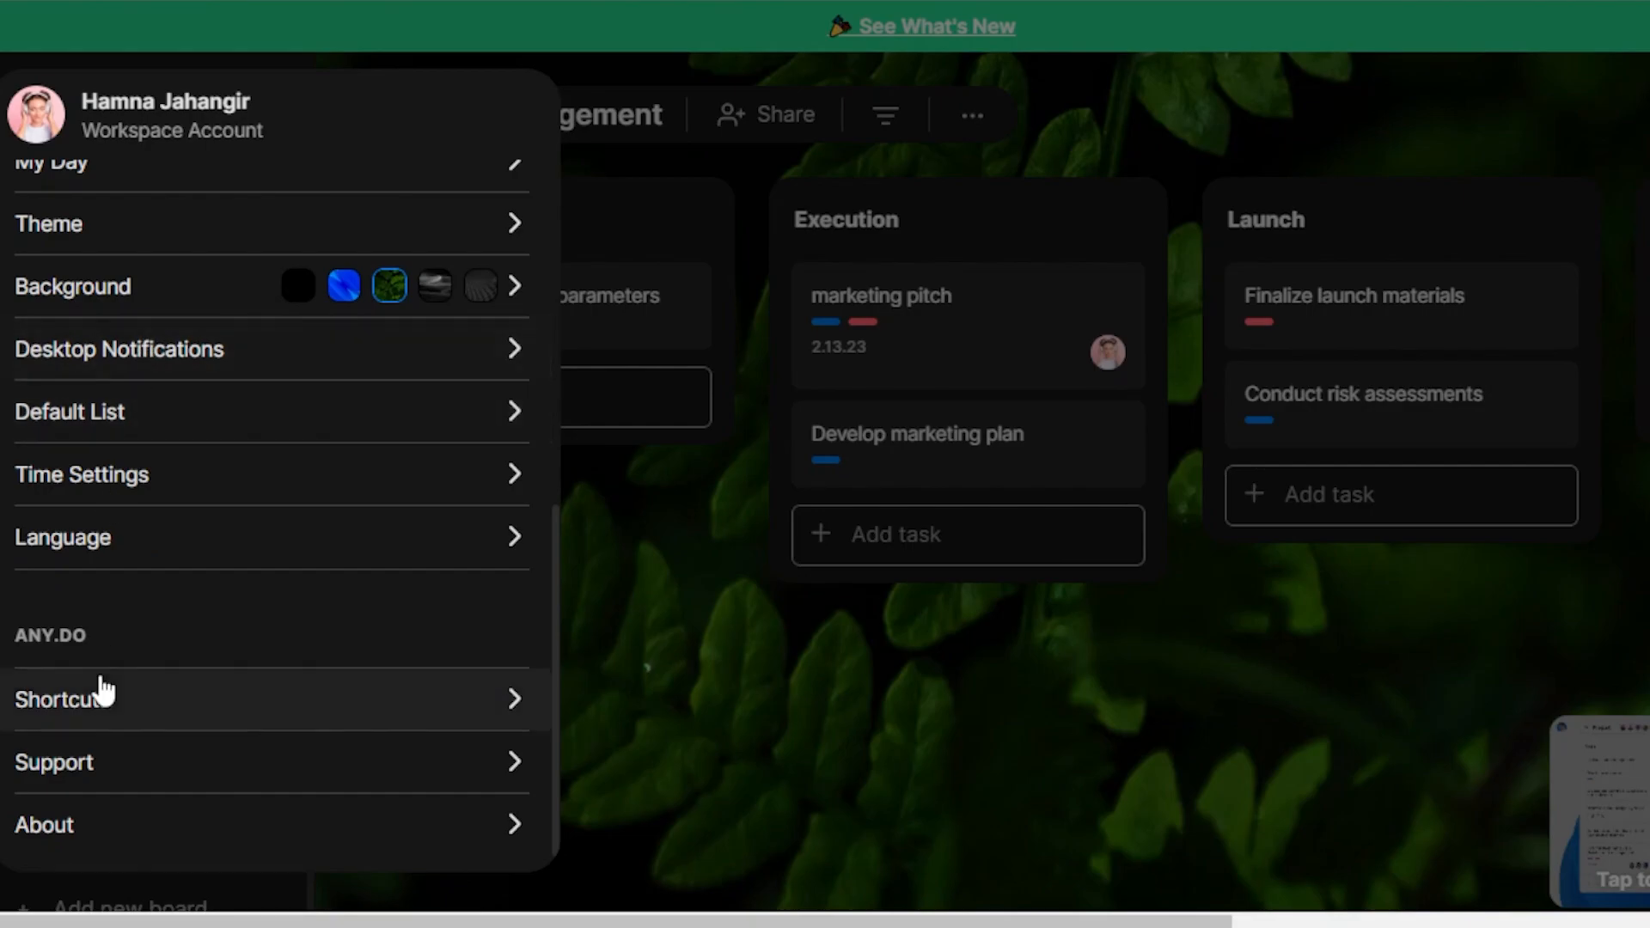
pyautogui.moveTo(552, 536); pyautogui.dragTo(150, 288)
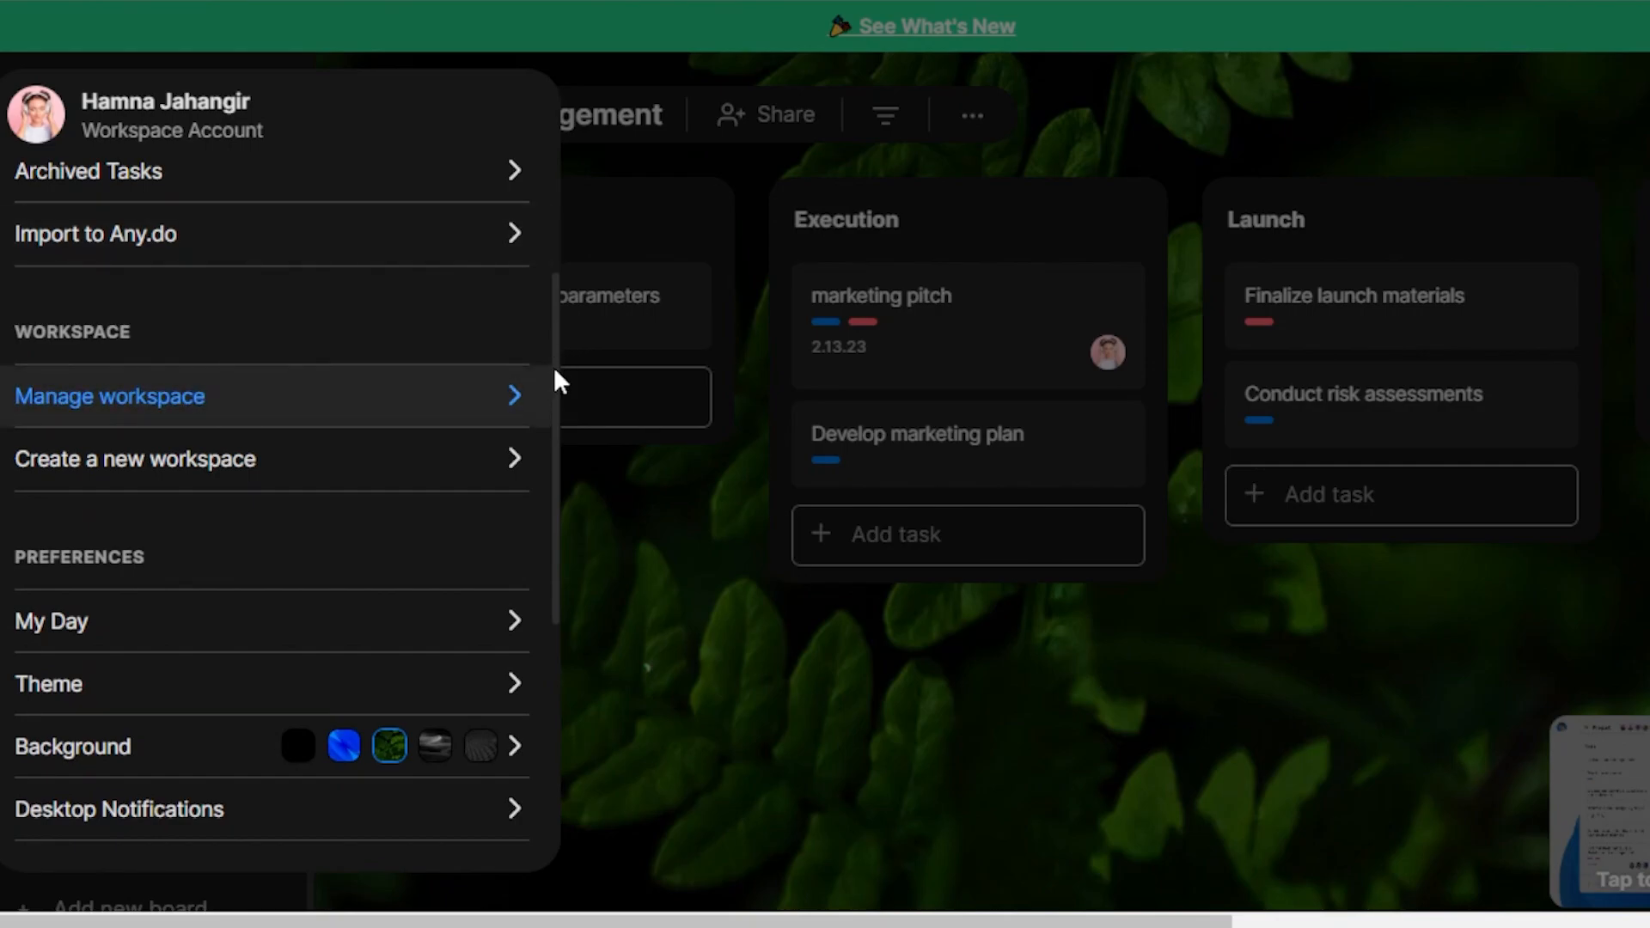
pyautogui.moveTo(555, 368); pyautogui.dragTo(550, 249)
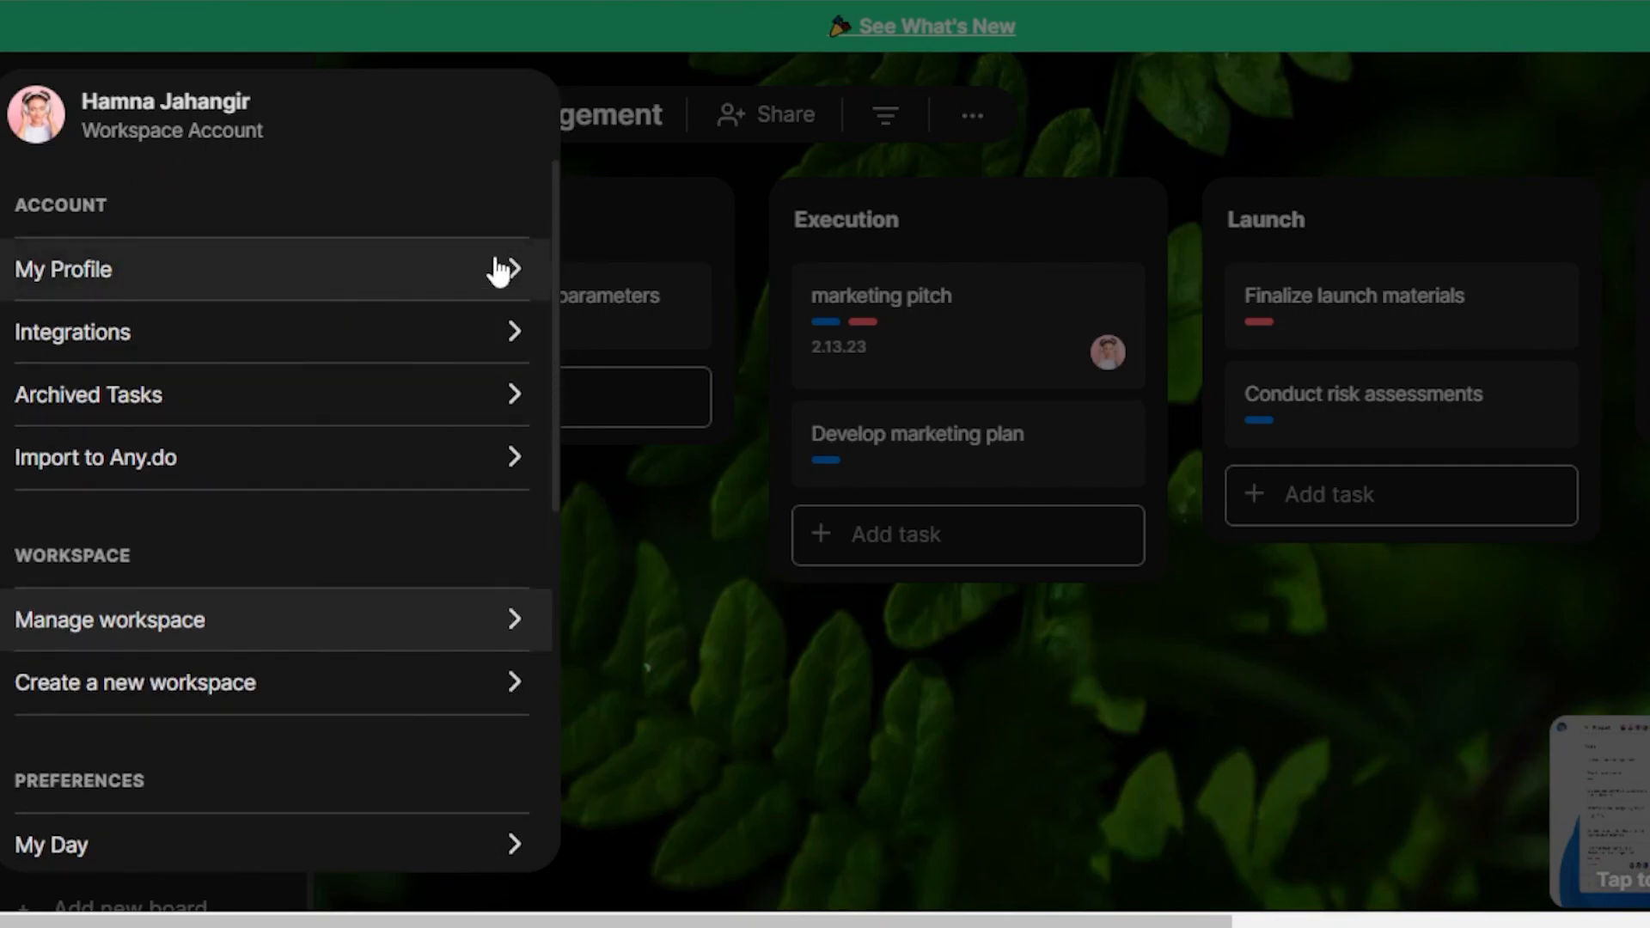
pyautogui.click(638, 669)
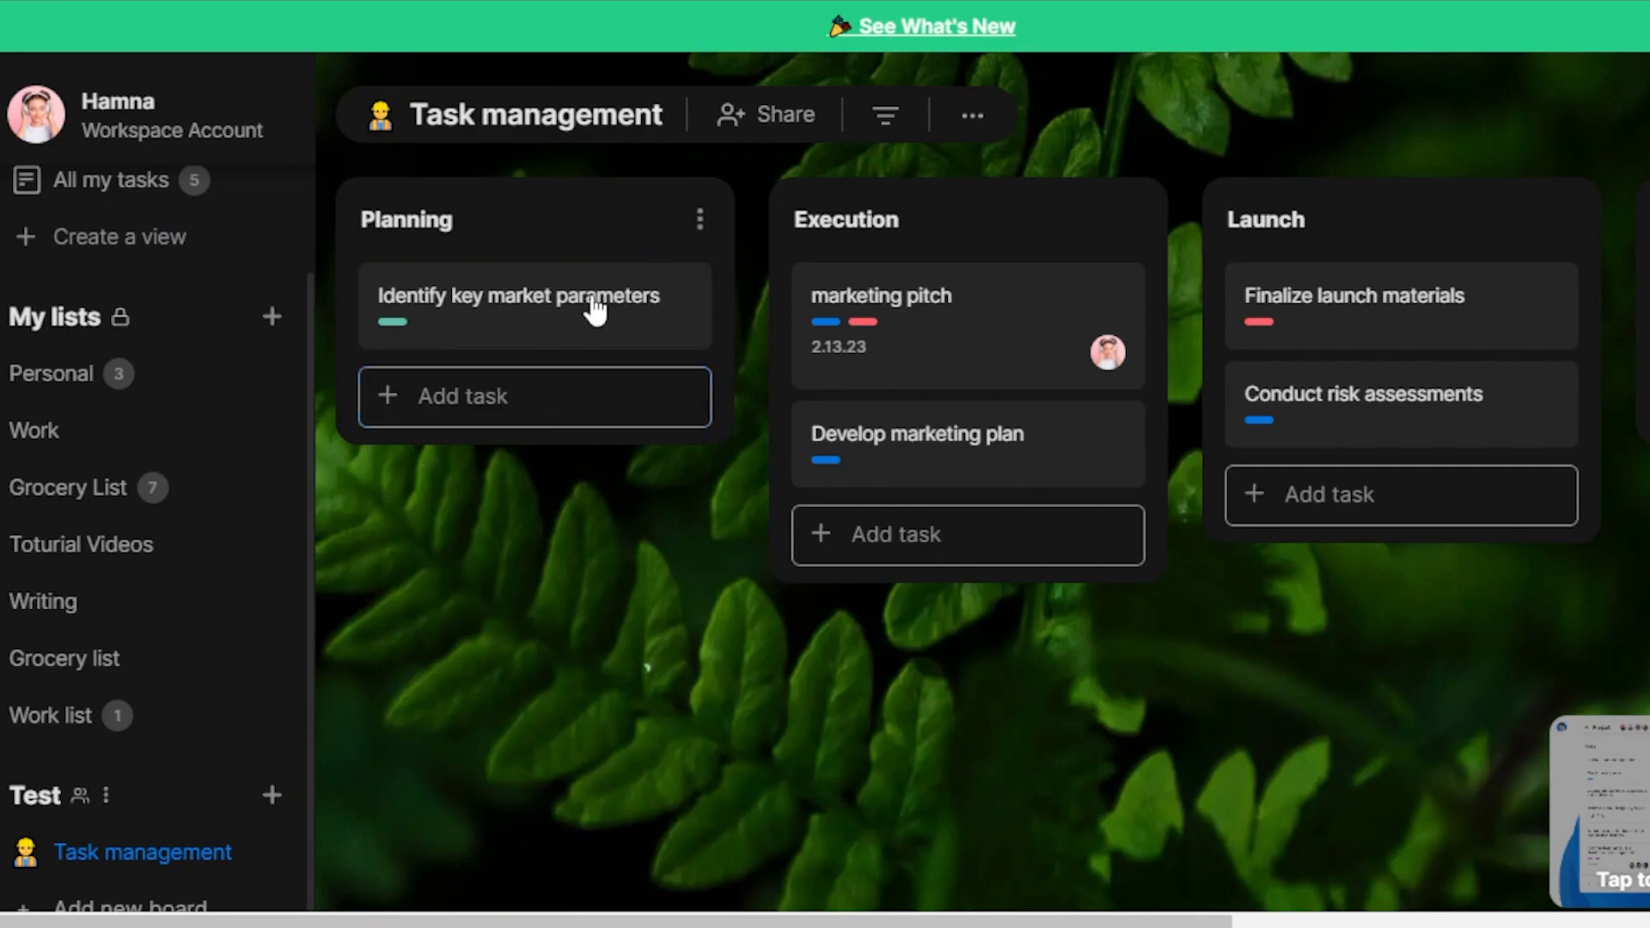
# - Examine the Planning section's move and archive options and the board's task filters
pyautogui.click(700, 220)
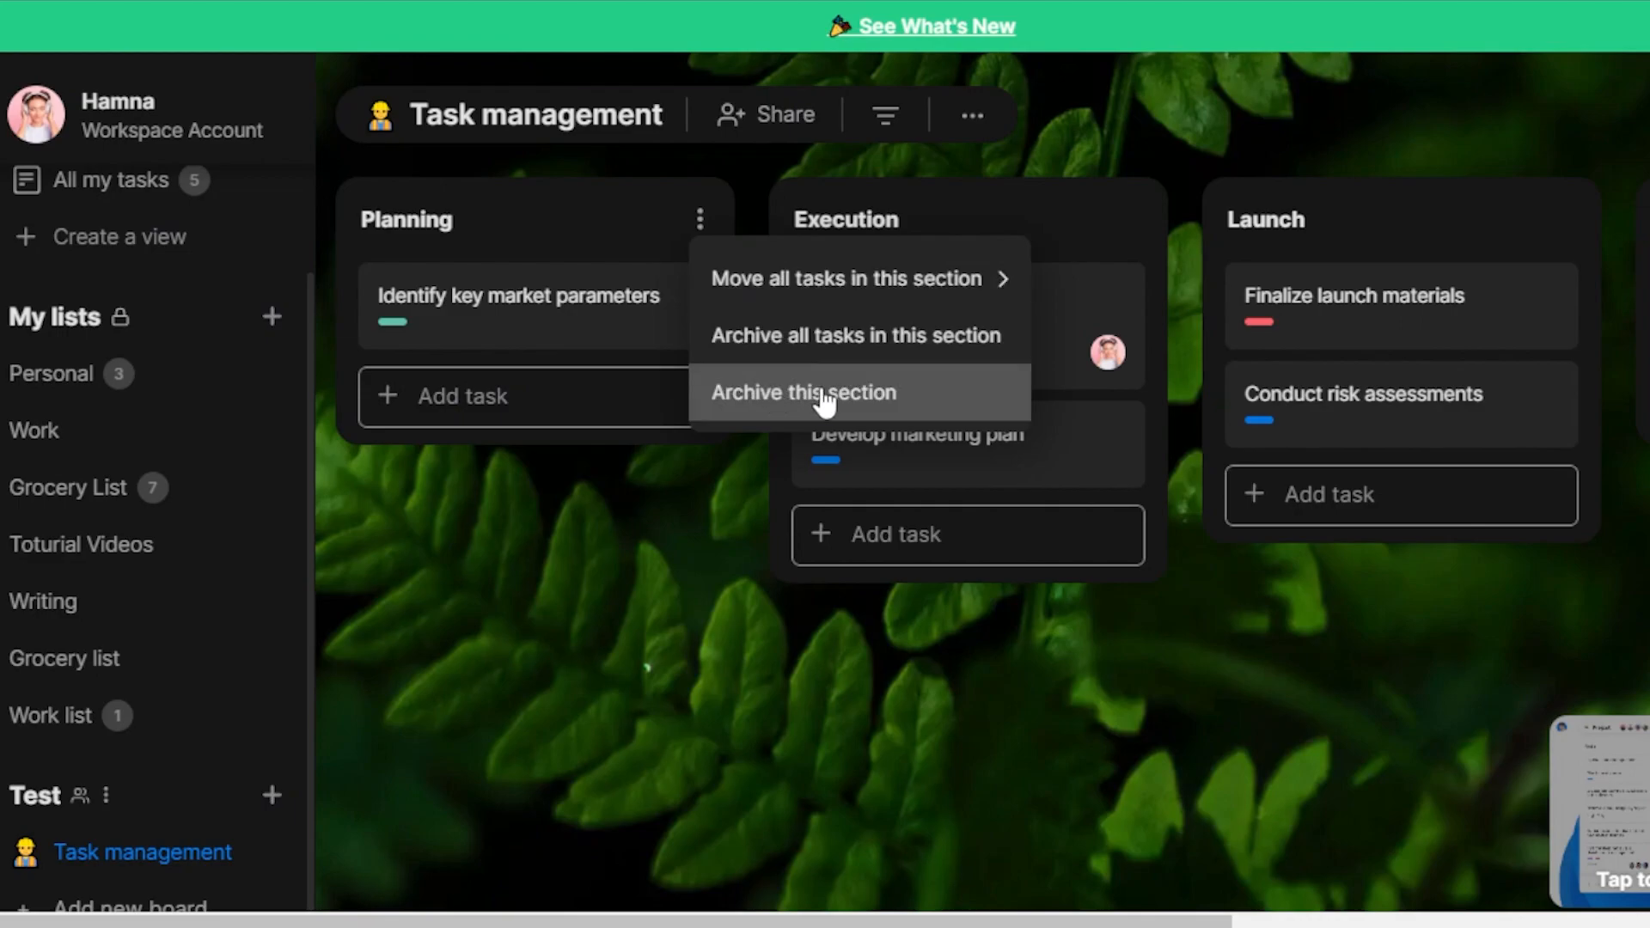
pyautogui.click(888, 129)
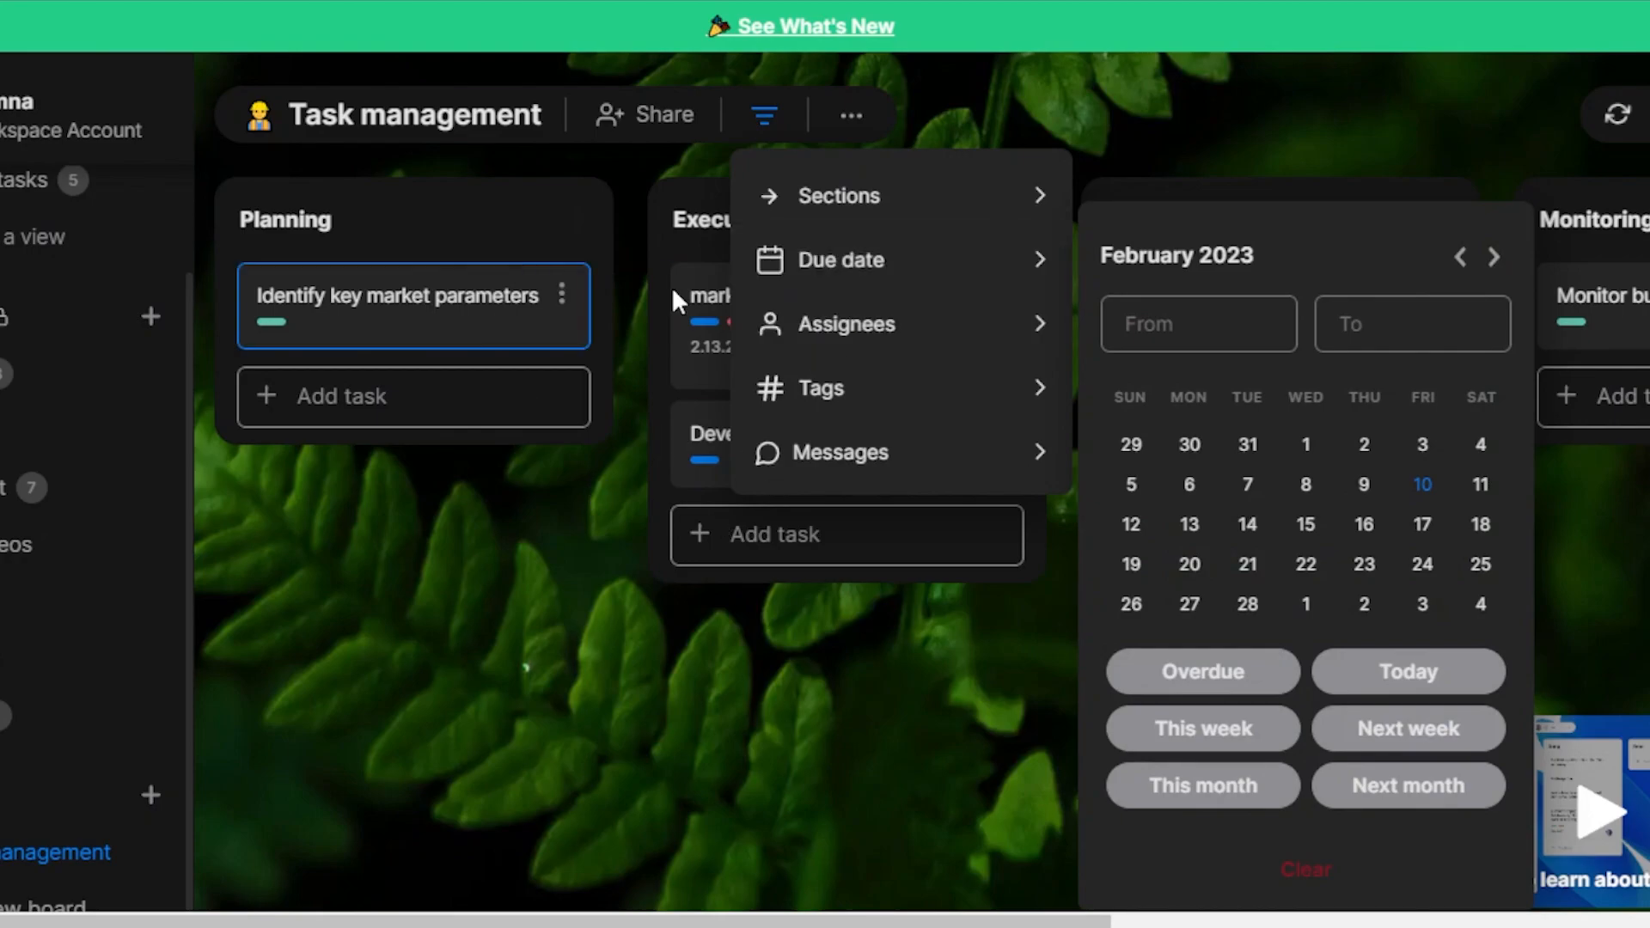
# - Mark the email task from the Personal list as completed in the All my tasks view
pyautogui.moveTo(188, 514); pyautogui.dragTo(188, 224)
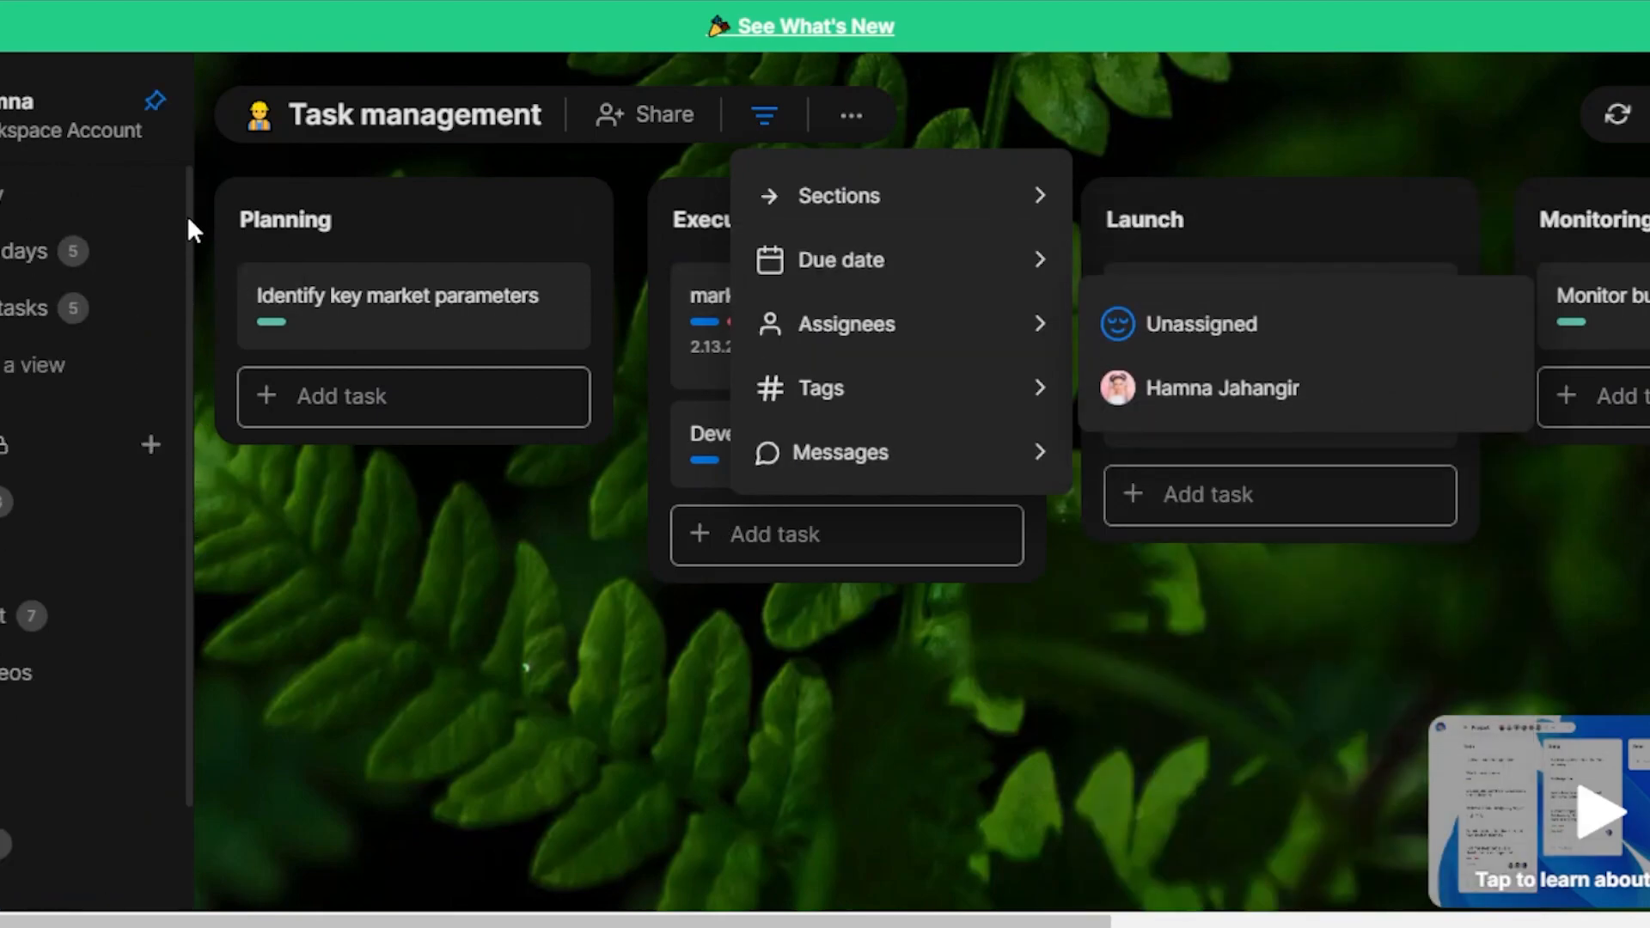
pyautogui.click(13, 311)
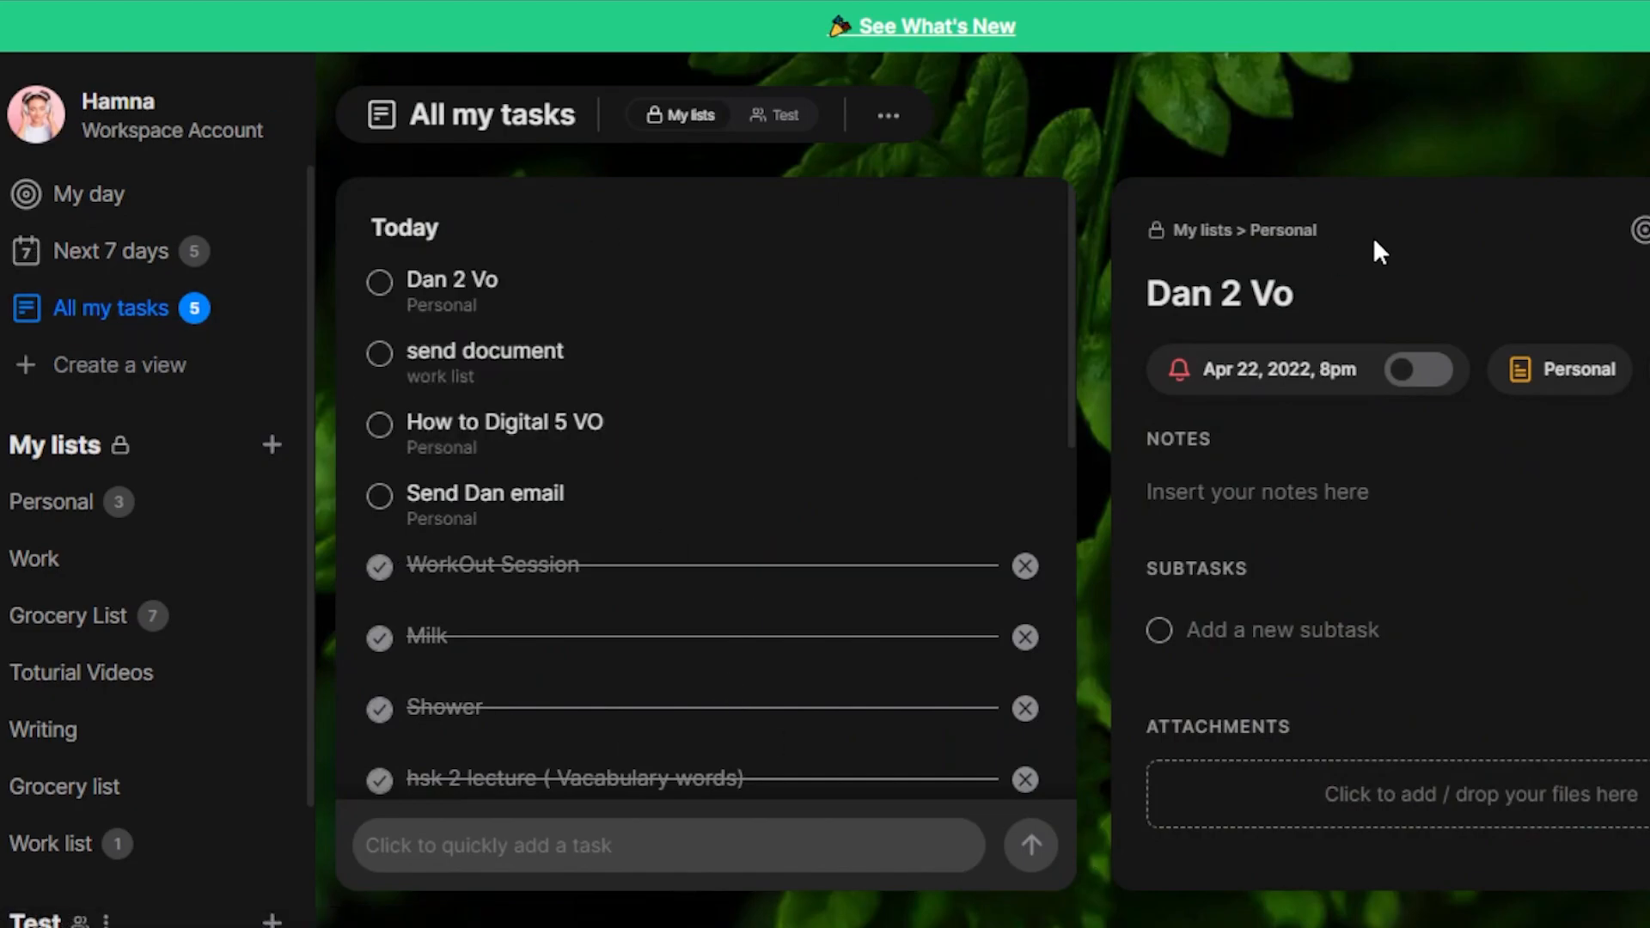
pyautogui.moveTo(1302, 294); pyautogui.dragTo(1178, 335)
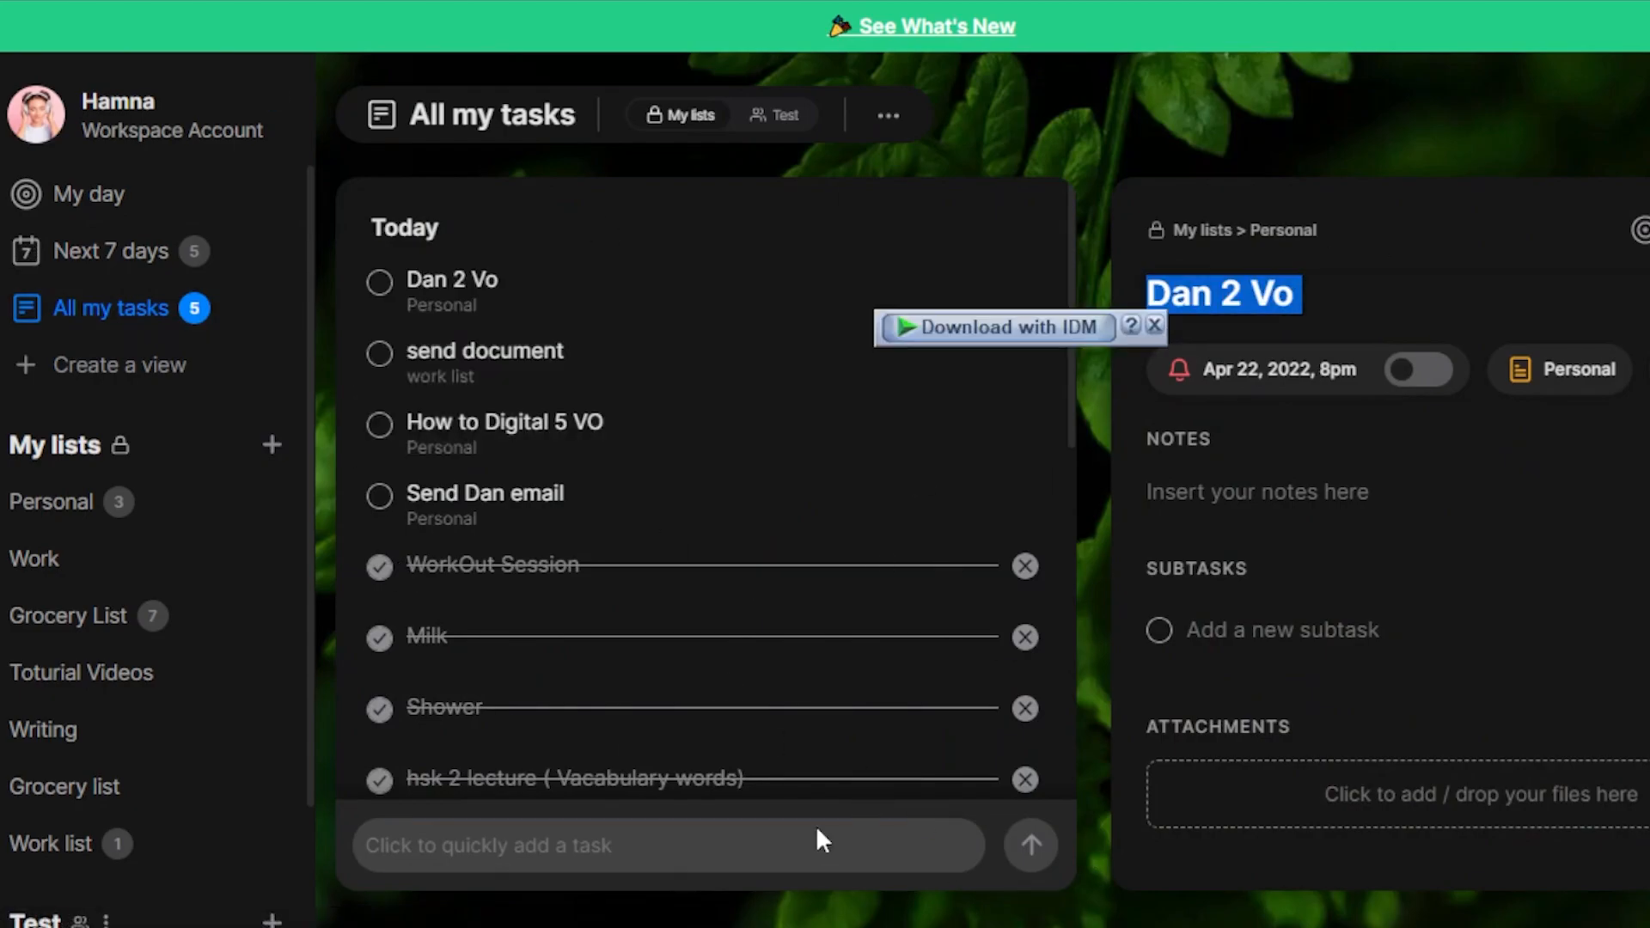
pyautogui.click(379, 496)
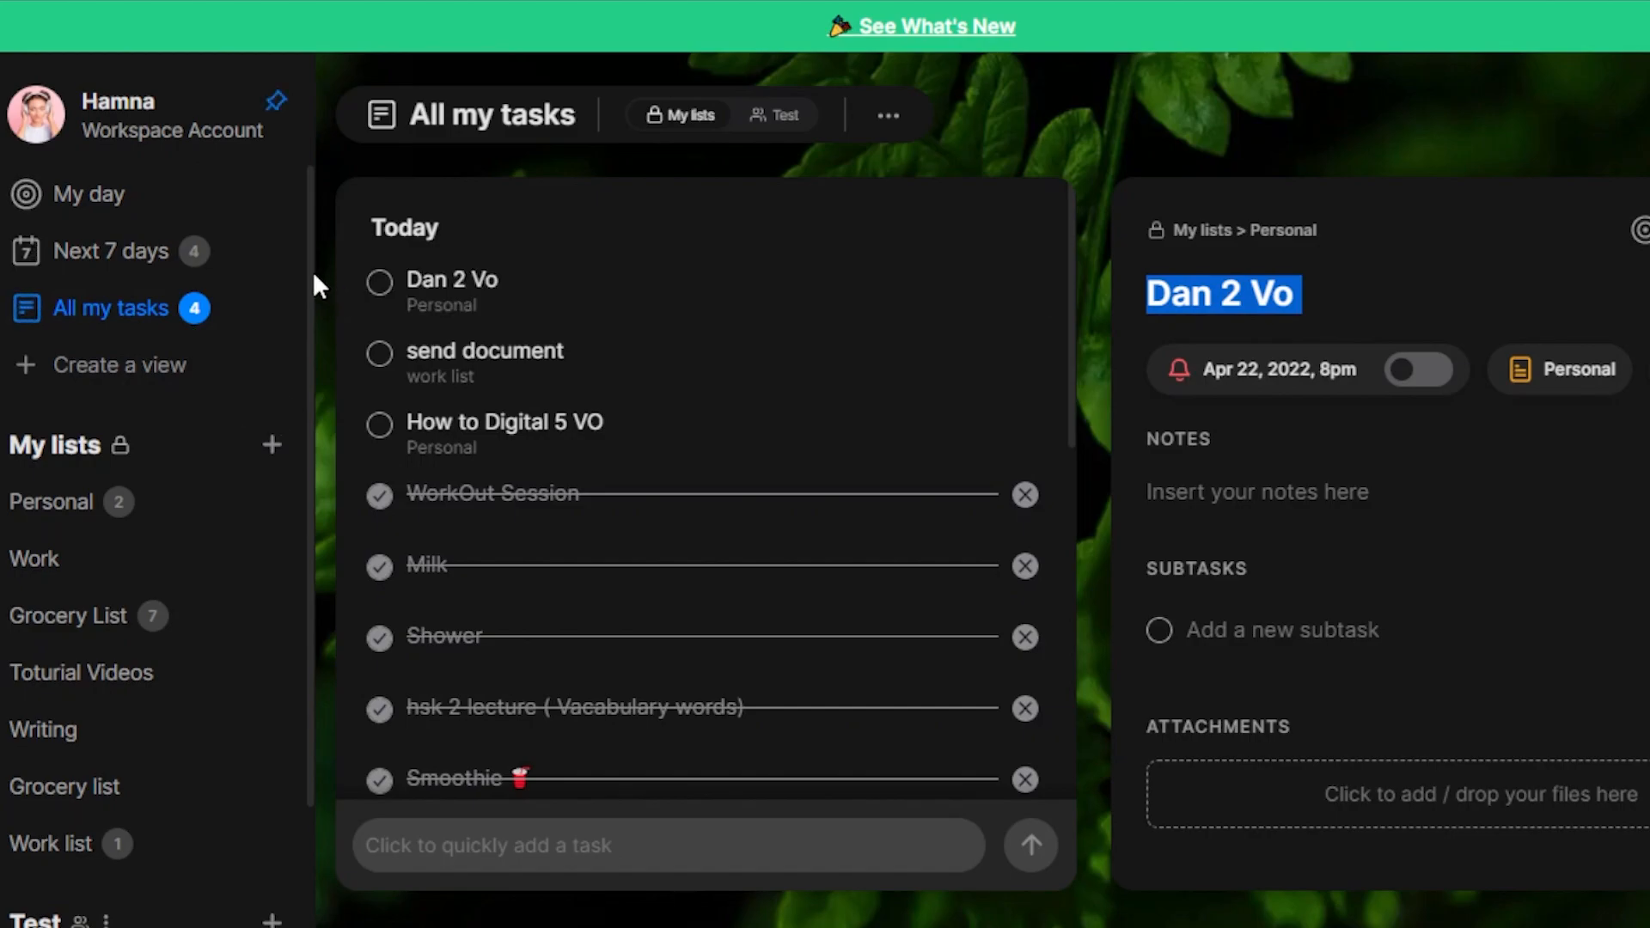
# - Dismiss the See What's New banner above the All my tasks view
pyautogui.scroll(-2, 313, 270)
pyautogui.scroll(2, 306, 482)
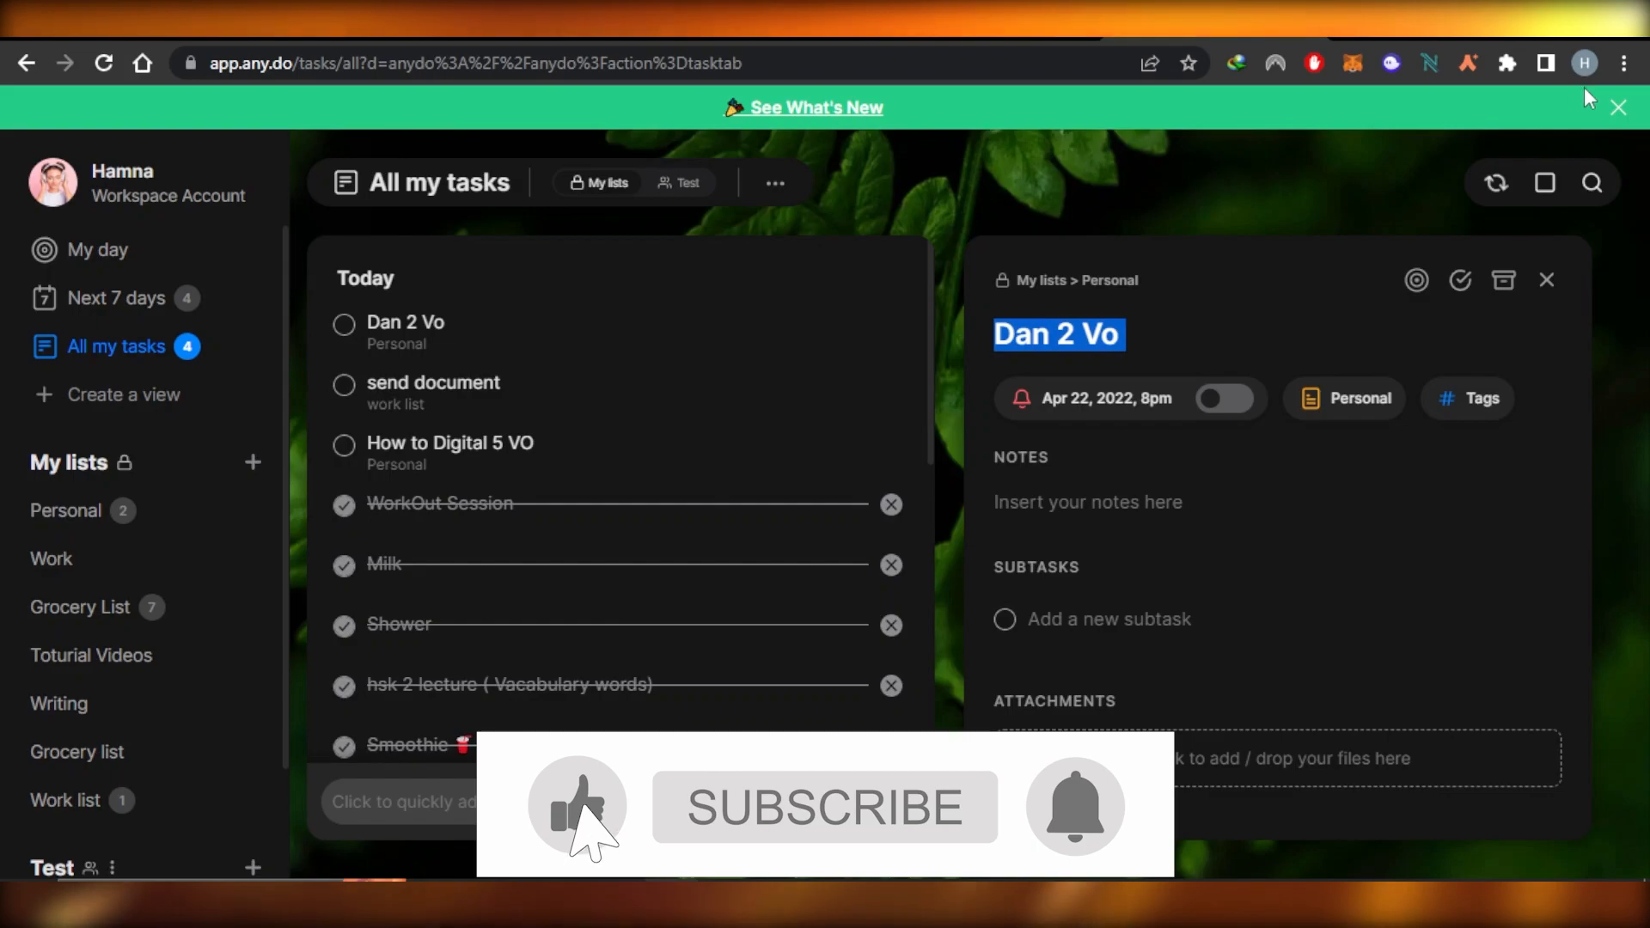
pyautogui.click(1619, 108)
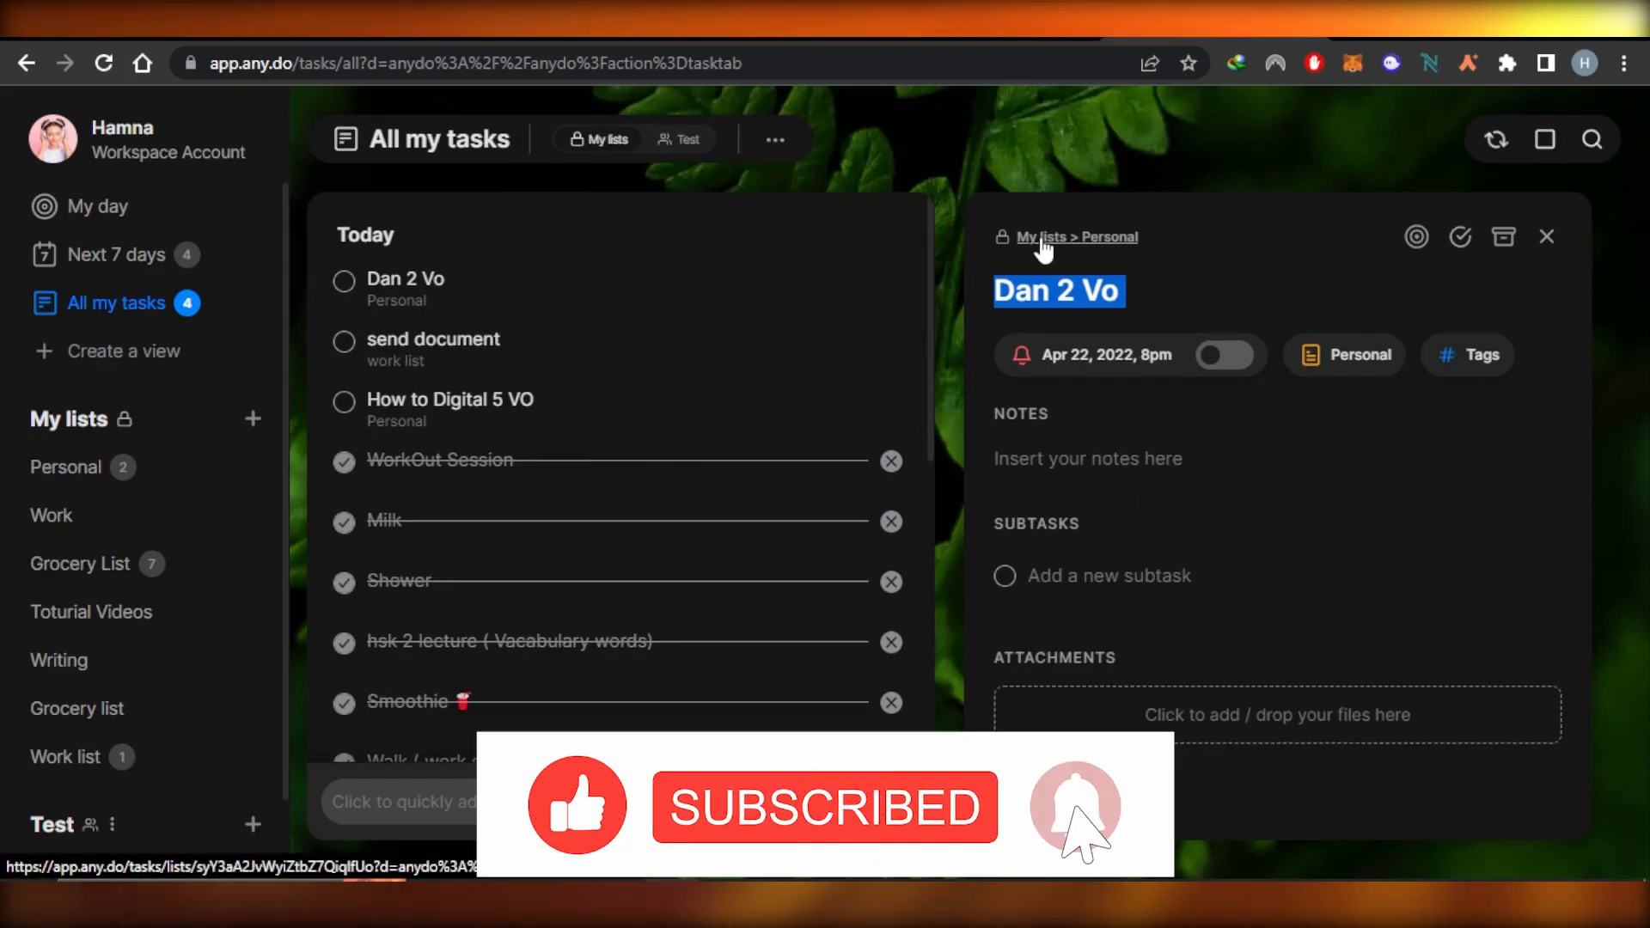